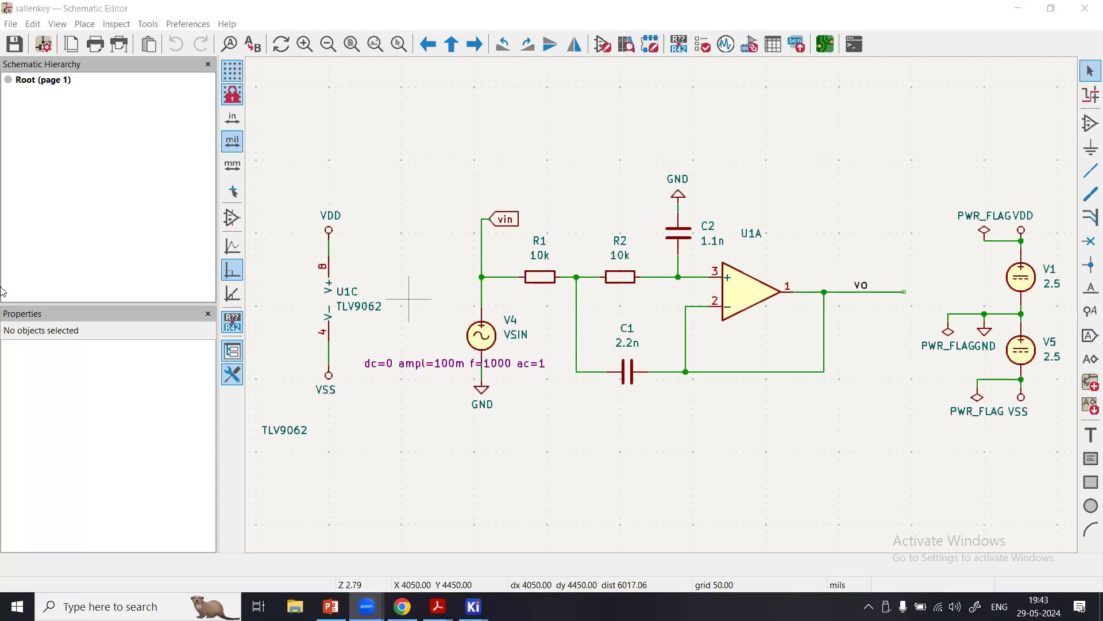
# Search the symbol chooser for TLV and read the TLV9062 op-amp's description.
pyautogui.click(797, 294)
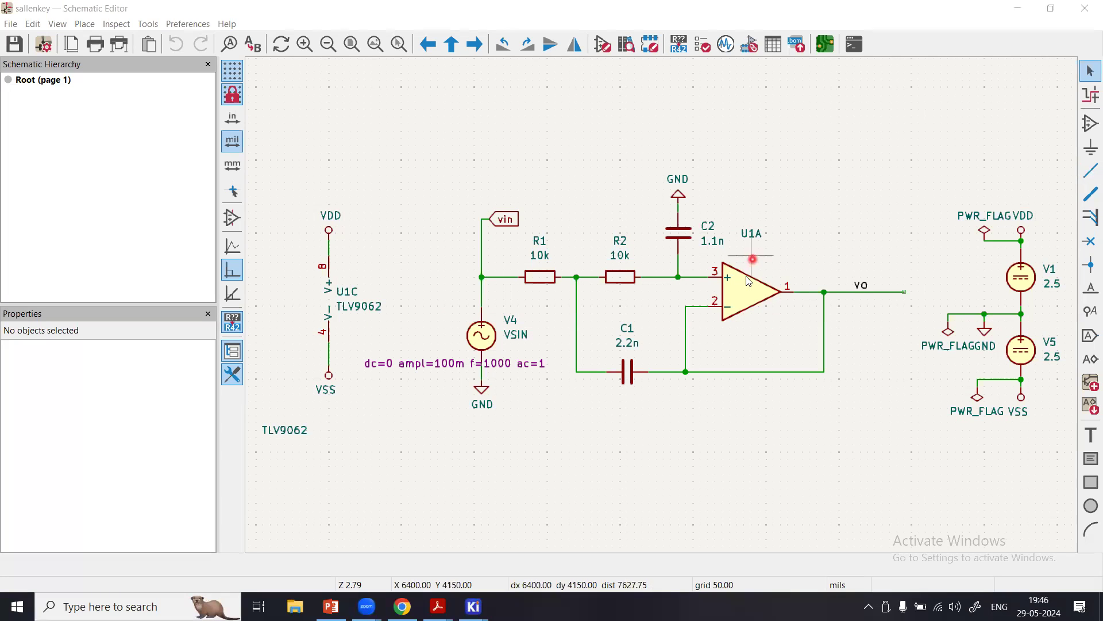
pyautogui.click(1089, 123)
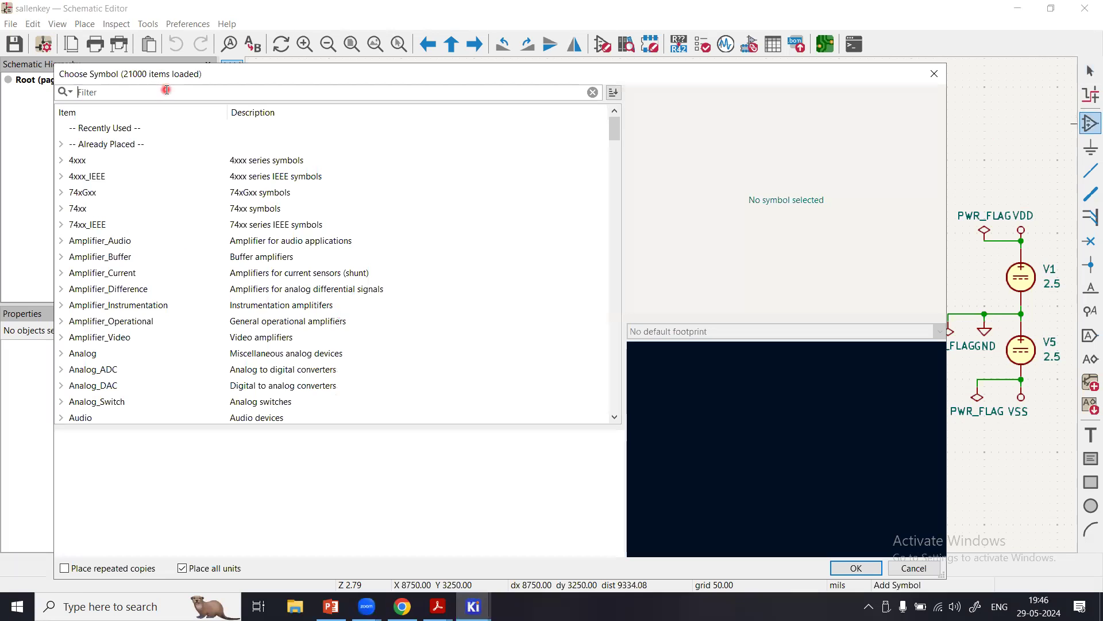
pyautogui.write('TLV')
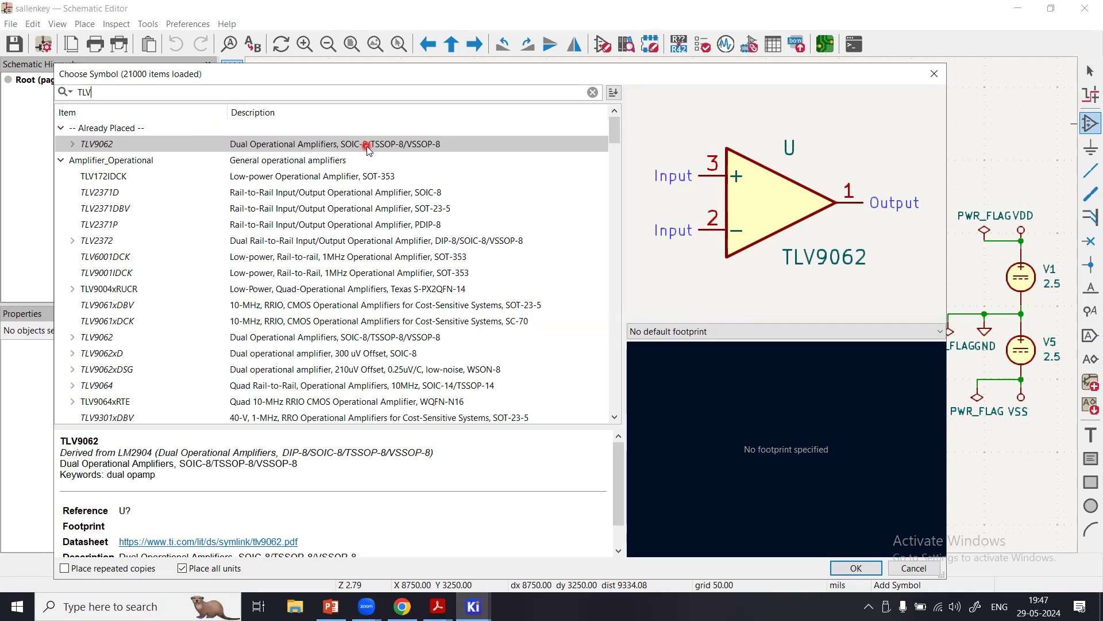
pyautogui.moveTo(618, 133)
pyautogui.mouseDown()
pyautogui.moveTo(618, 181)
pyautogui.moveTo(618, 122)
pyautogui.mouseUp()
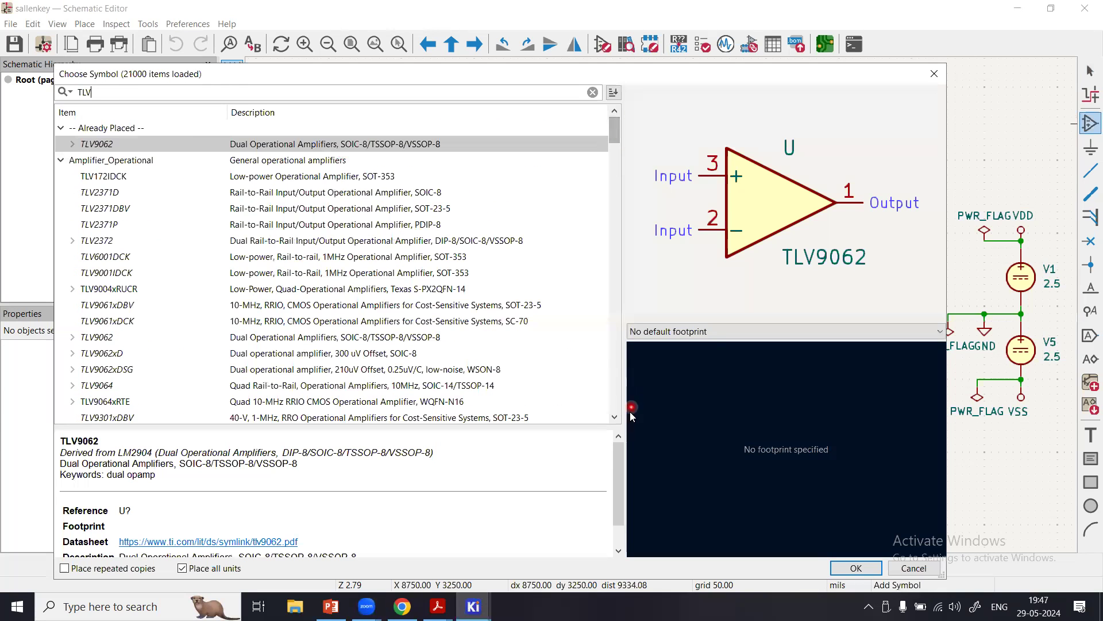
pyautogui.moveTo(616, 455); pyautogui.dragTo(616, 481)
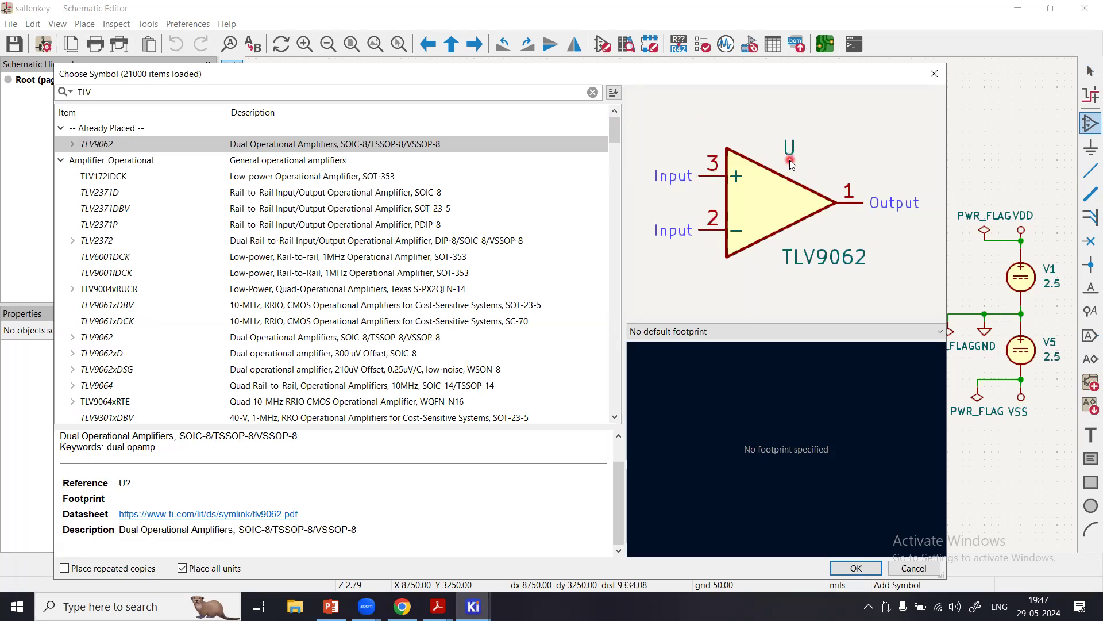
# Expand the already placed TLV9062 symbol and preview its Unit A, Unit B and Unit C.
pyautogui.click(71, 145)
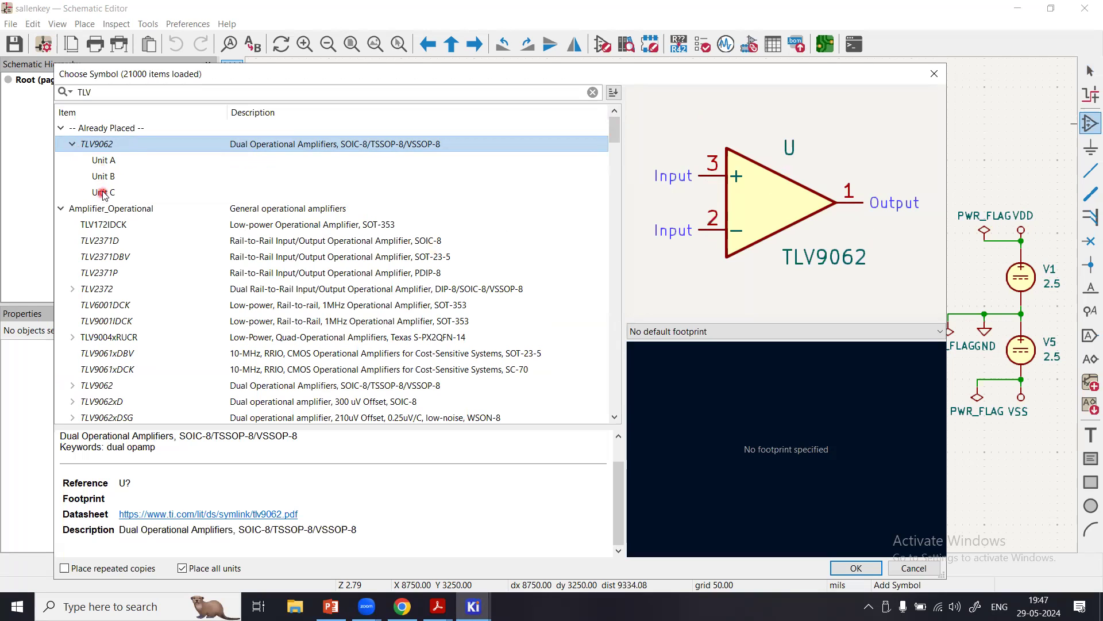
pyautogui.click(109, 161)
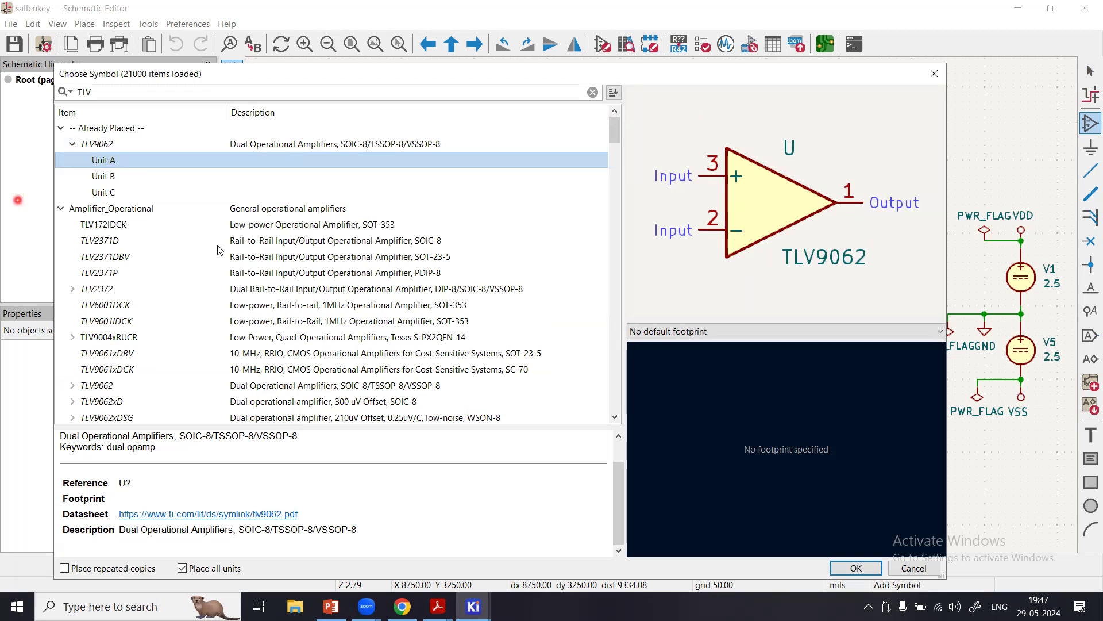
pyautogui.click(104, 179)
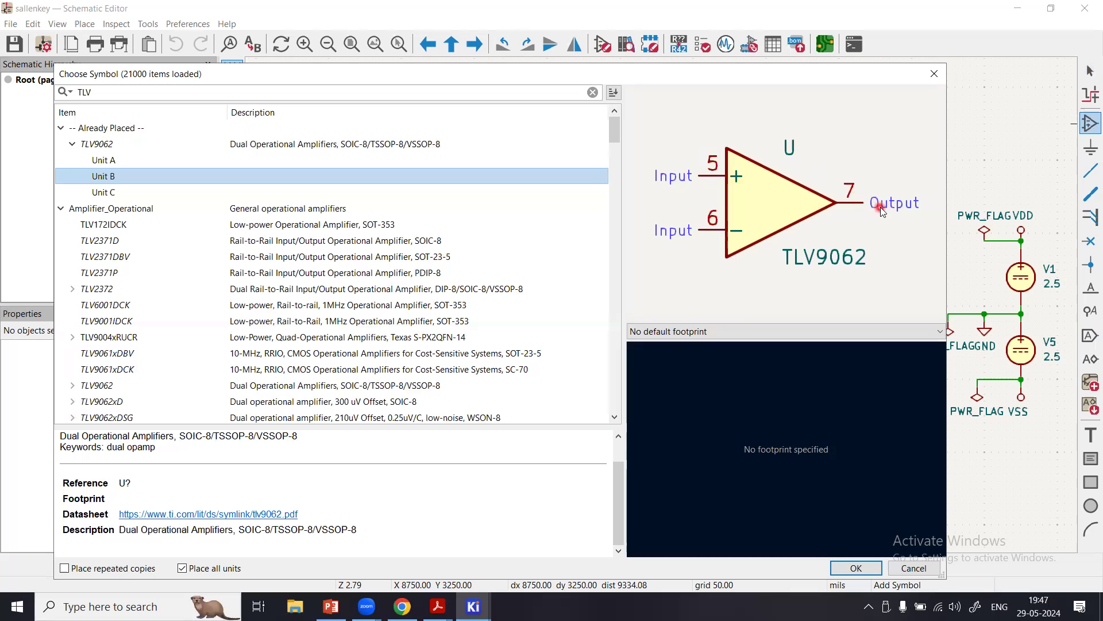
pyautogui.click(113, 193)
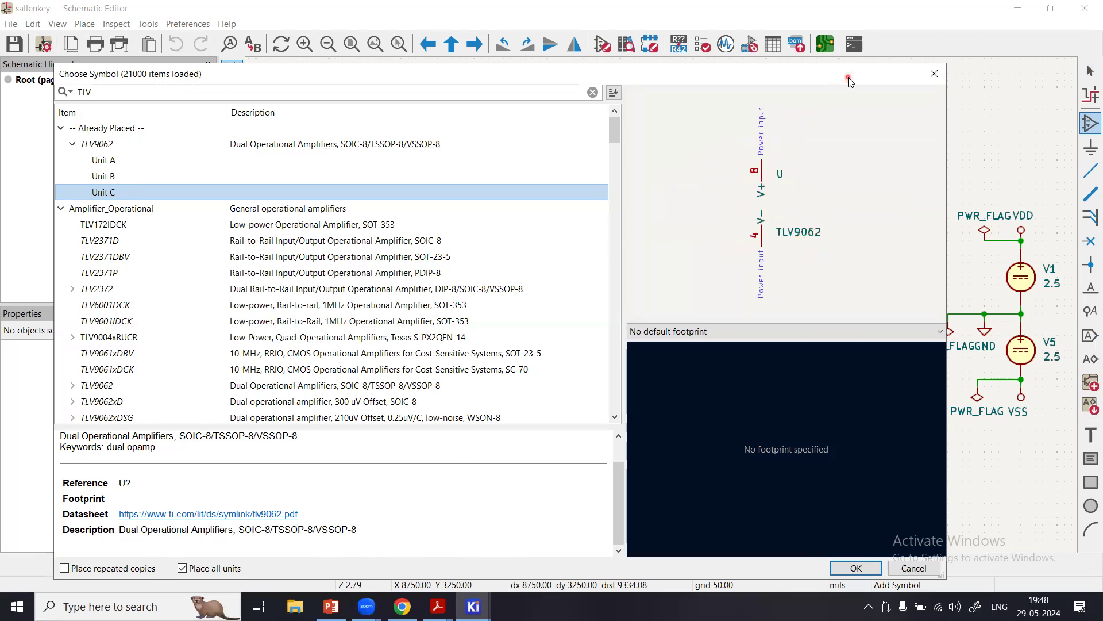
# Compare the TLV9062 Unit B and Unit C previews with the op-amp parts on the schematic.
pyautogui.moveTo(850, 81); pyautogui.dragTo(907, 386)
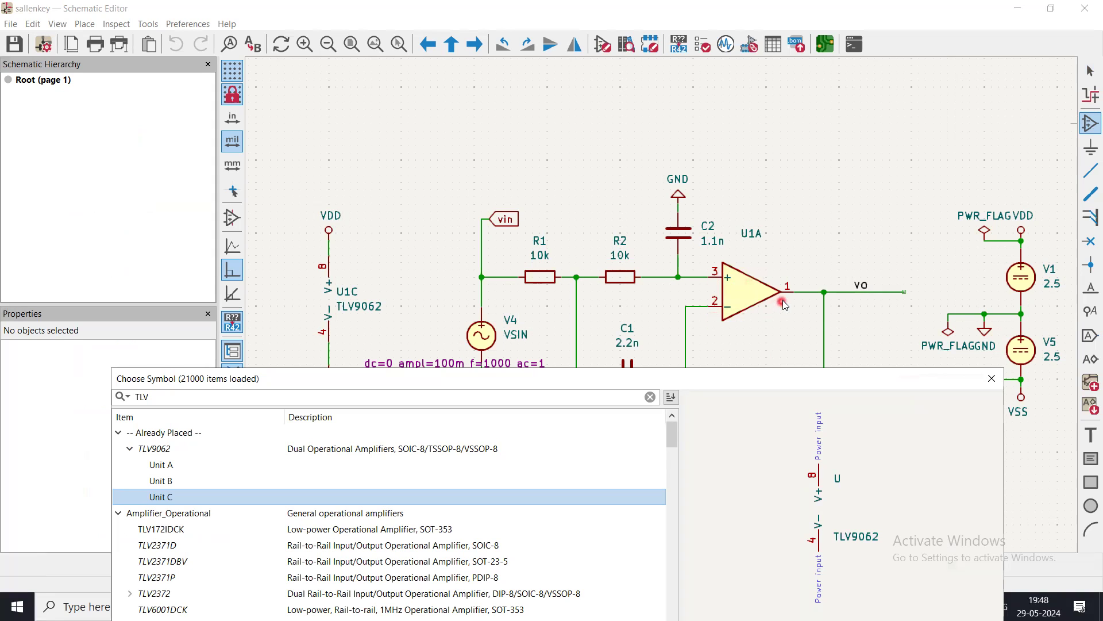
pyautogui.click(168, 482)
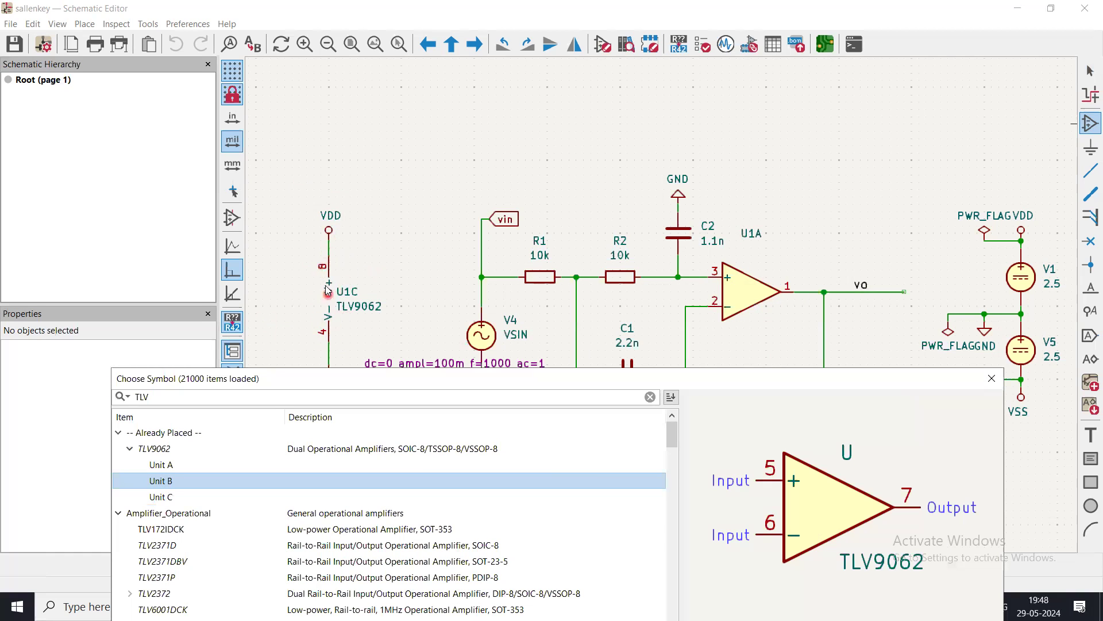
pyautogui.click(156, 498)
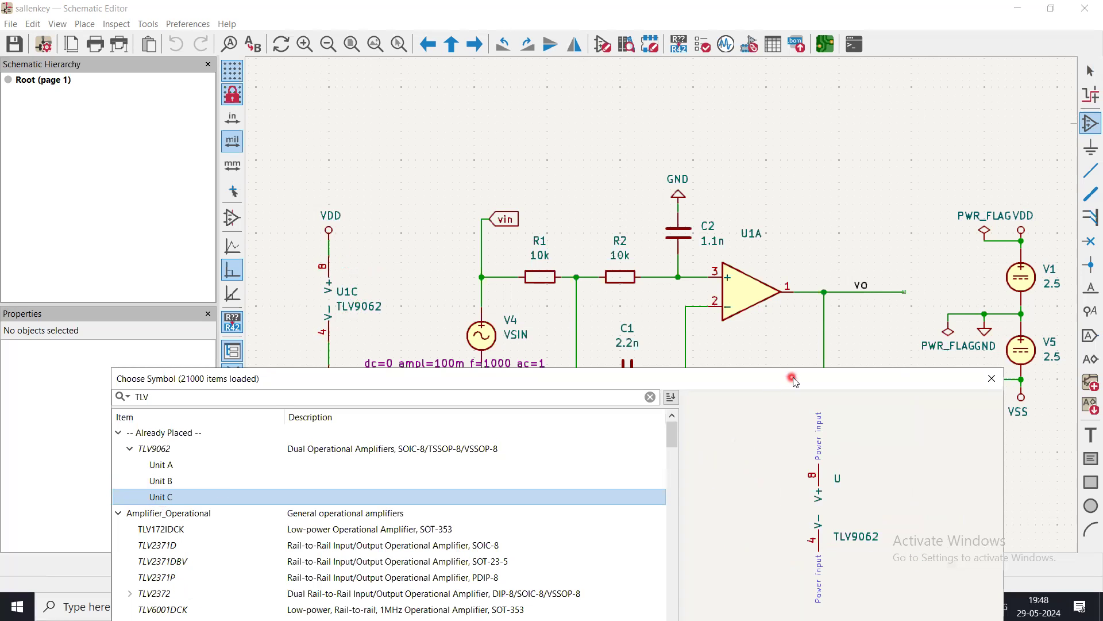
pyautogui.moveTo(751, 374); pyautogui.dragTo(679, 84)
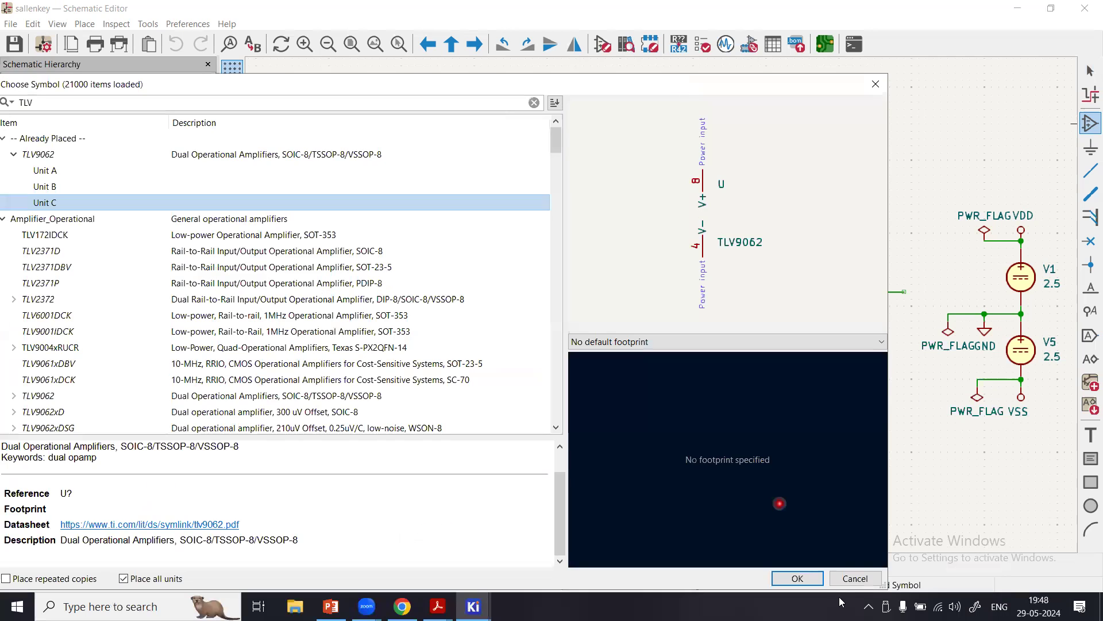
pyautogui.click(798, 578)
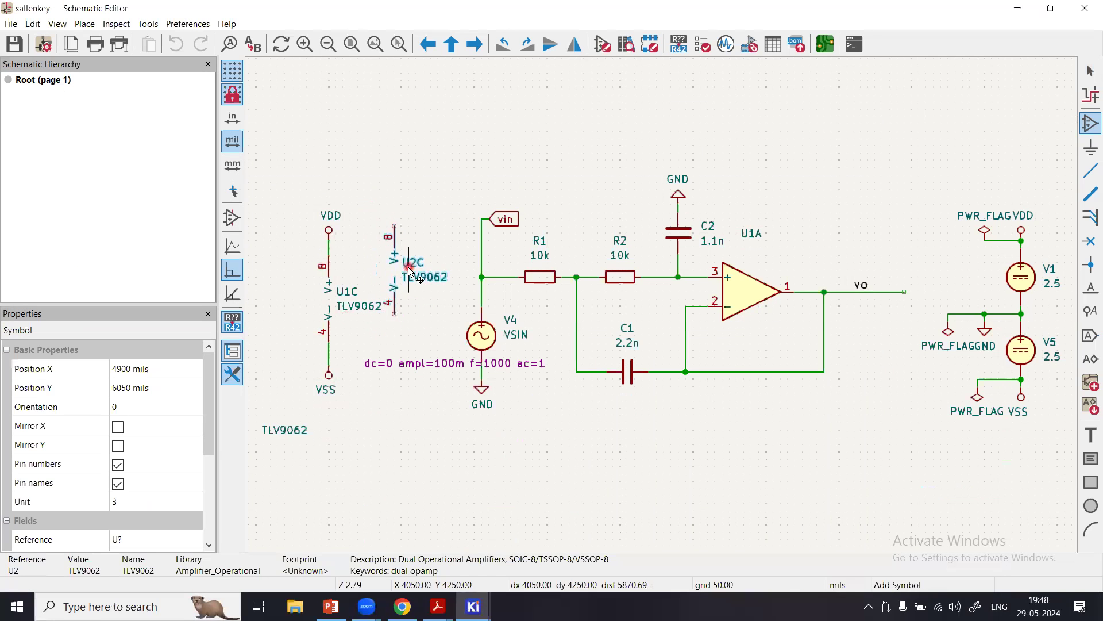
pyautogui.press('Escape')
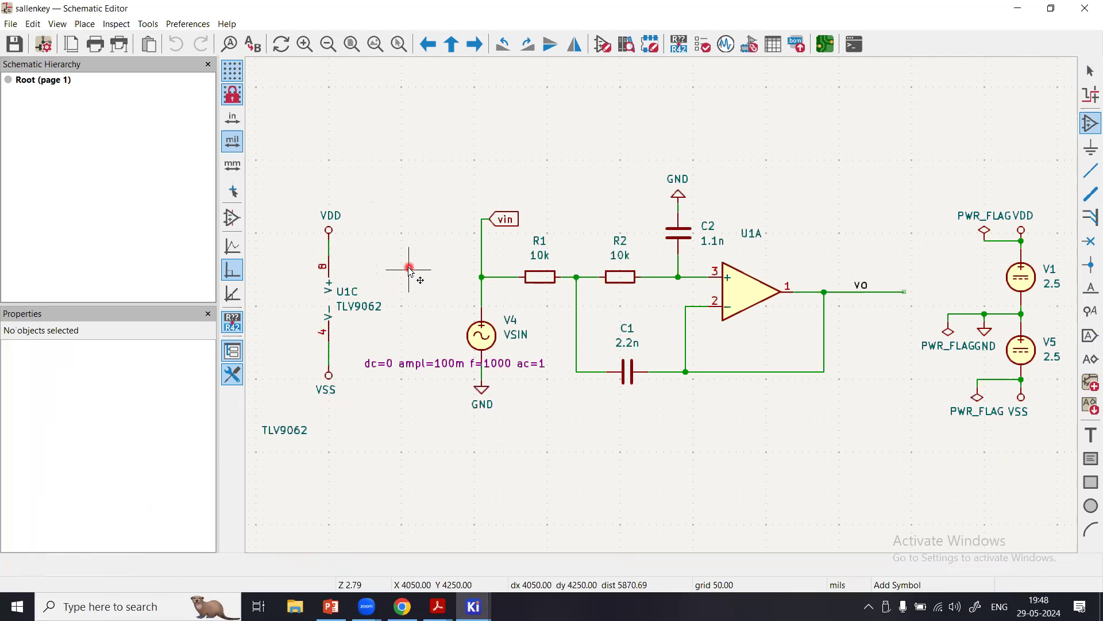
pyautogui.click(764, 166)
pyautogui.press('Escape')
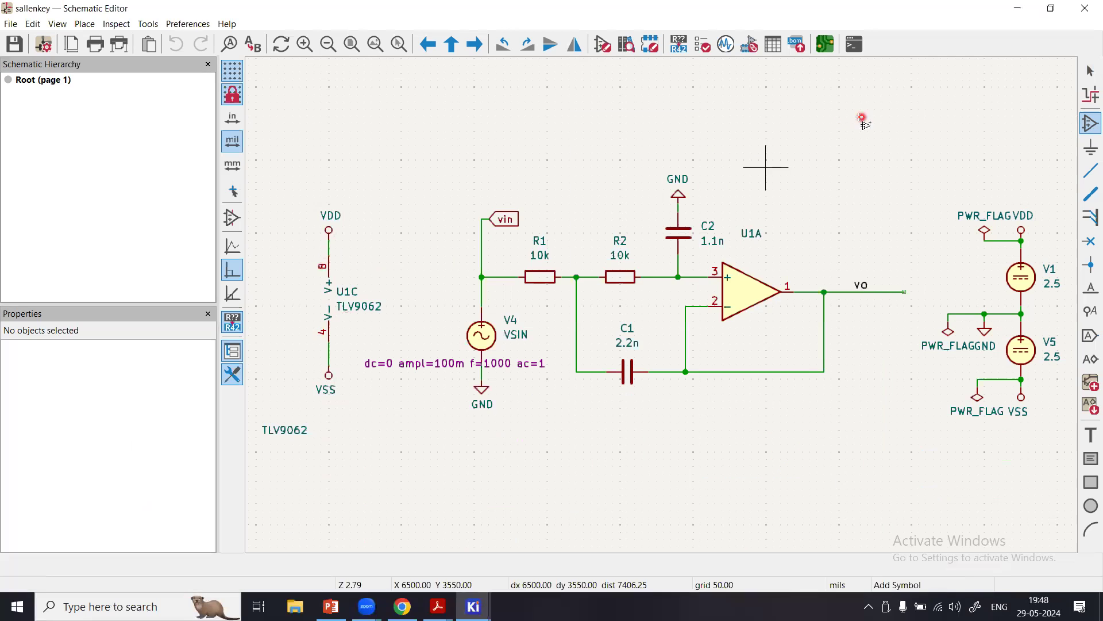
pyautogui.press('Escape')
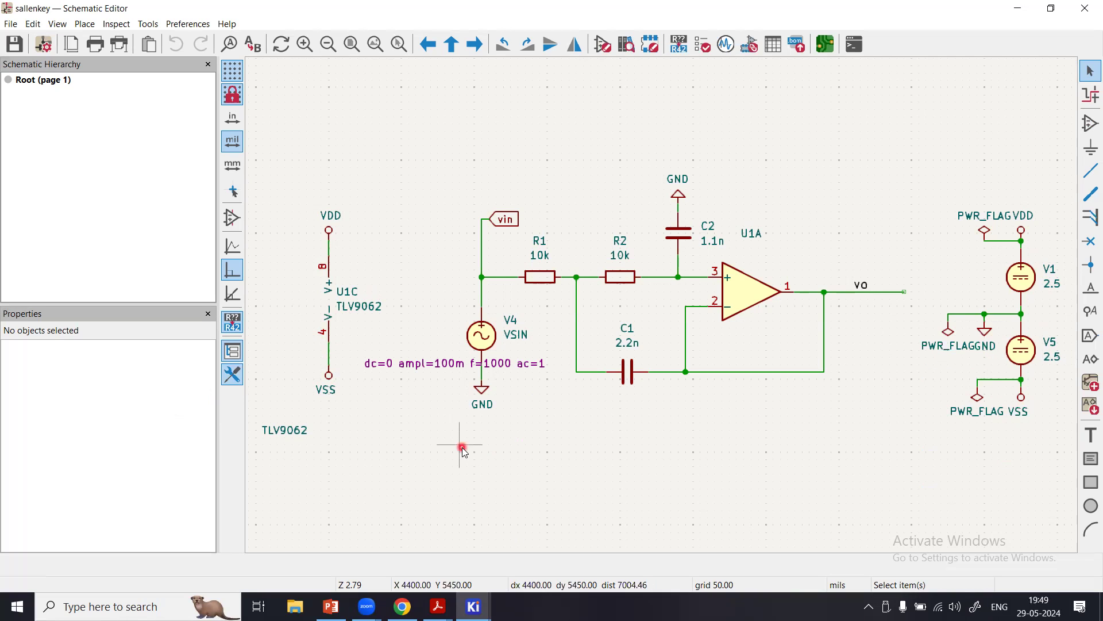
# Move the TLV9062 value label from below the power unit to just above the U1A op-amp.
pyautogui.click(293, 431)
pyautogui.moveTo(293, 433); pyautogui.dragTo(774, 257)
pyautogui.click(838, 254)
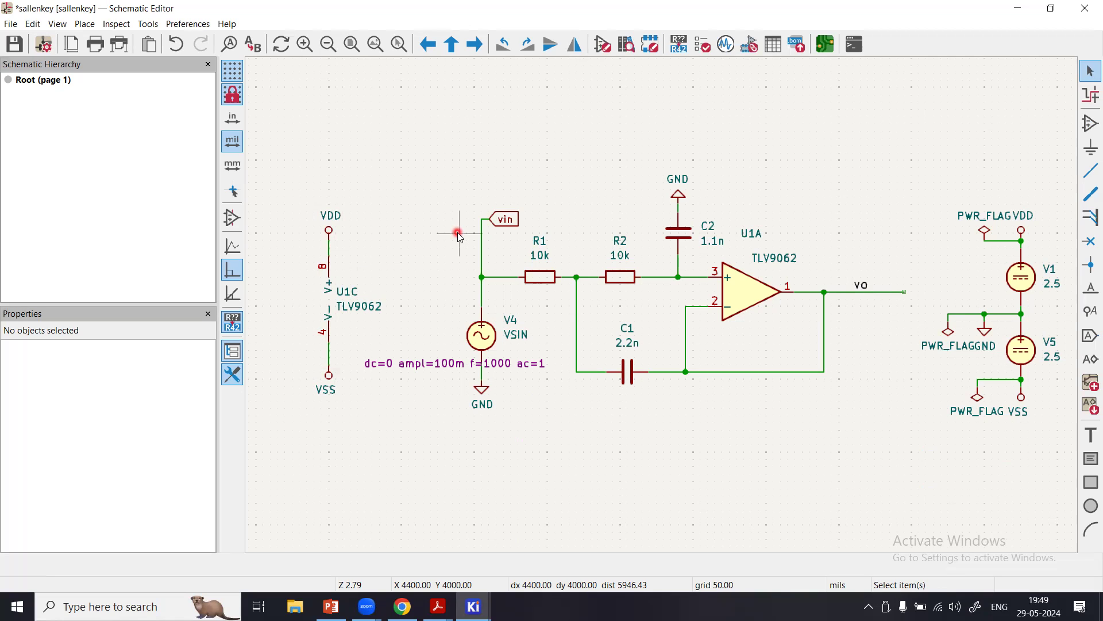
# Open the symbol properties of op-amp U1A, review its fields, and open its simulation model settings.
pyautogui.doubleClick(748, 294)
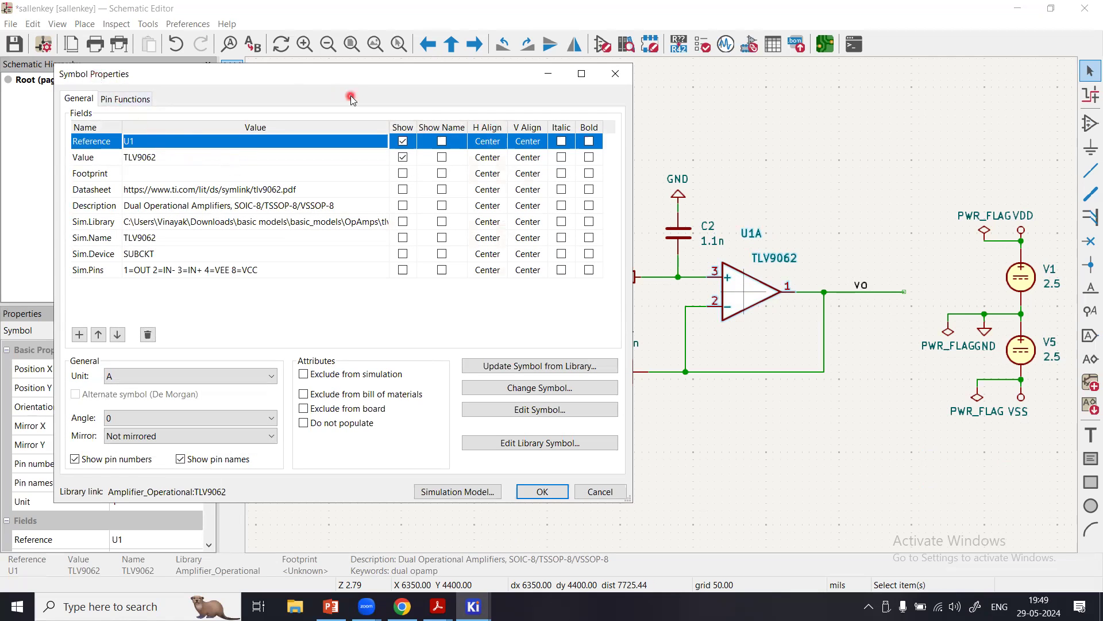
pyautogui.moveTo(350, 79); pyautogui.dragTo(347, 66)
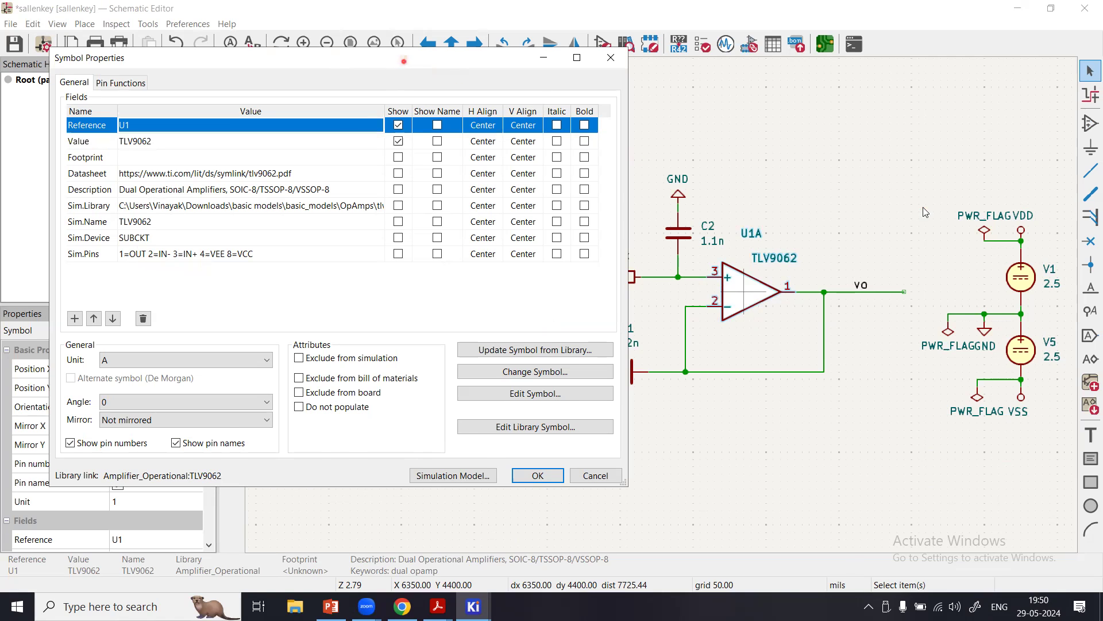
pyautogui.moveTo(404, 60); pyautogui.dragTo(923, 206)
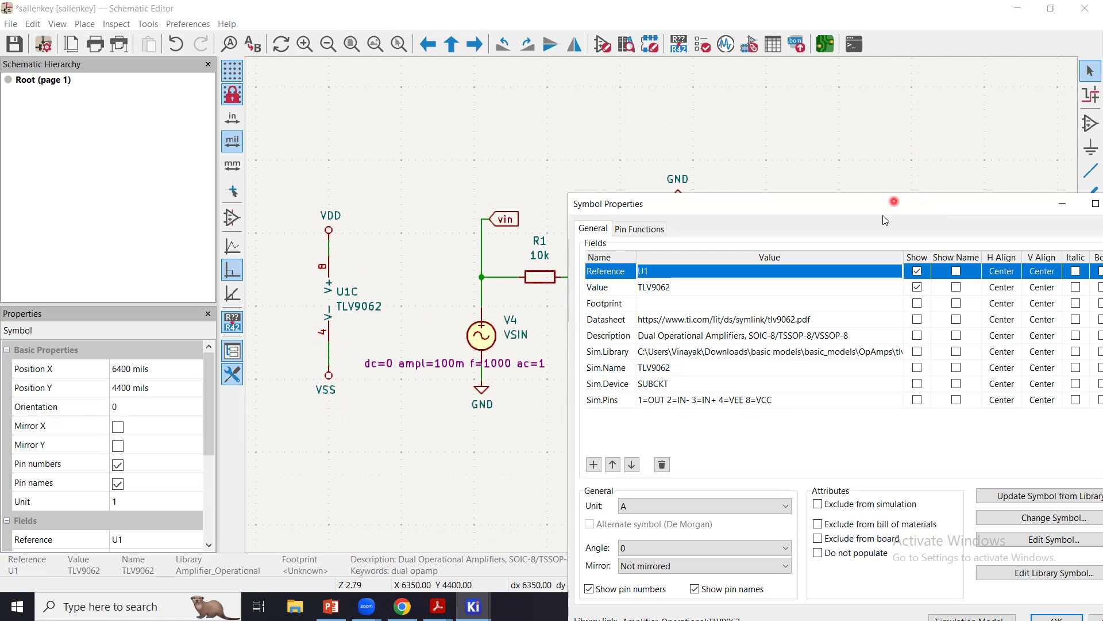
pyautogui.moveTo(886, 211); pyautogui.dragTo(400, 84)
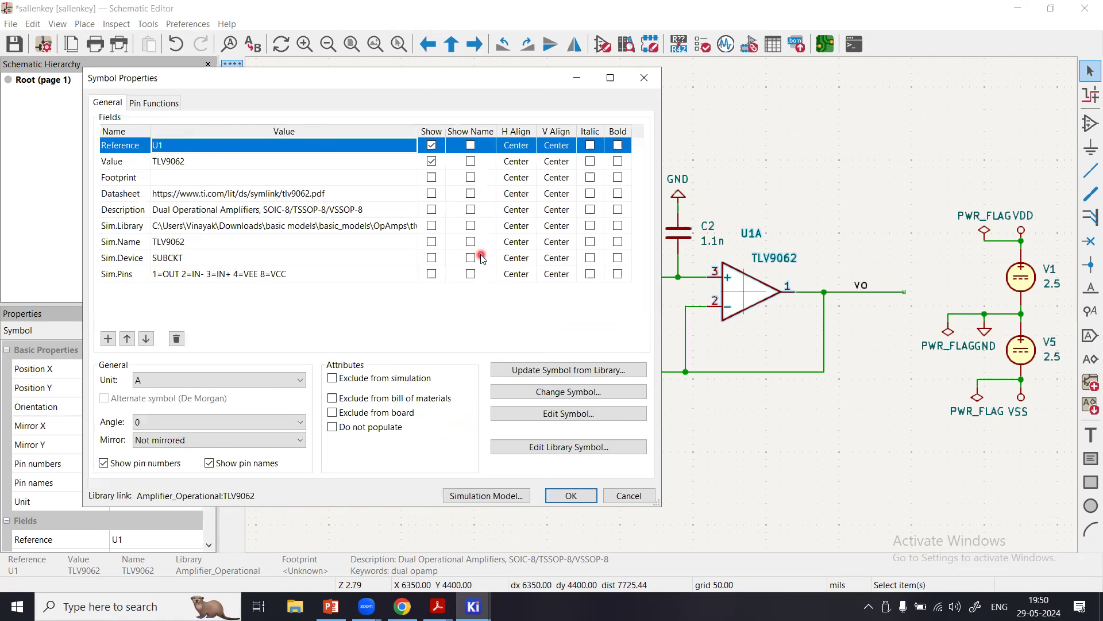
pyautogui.click(500, 498)
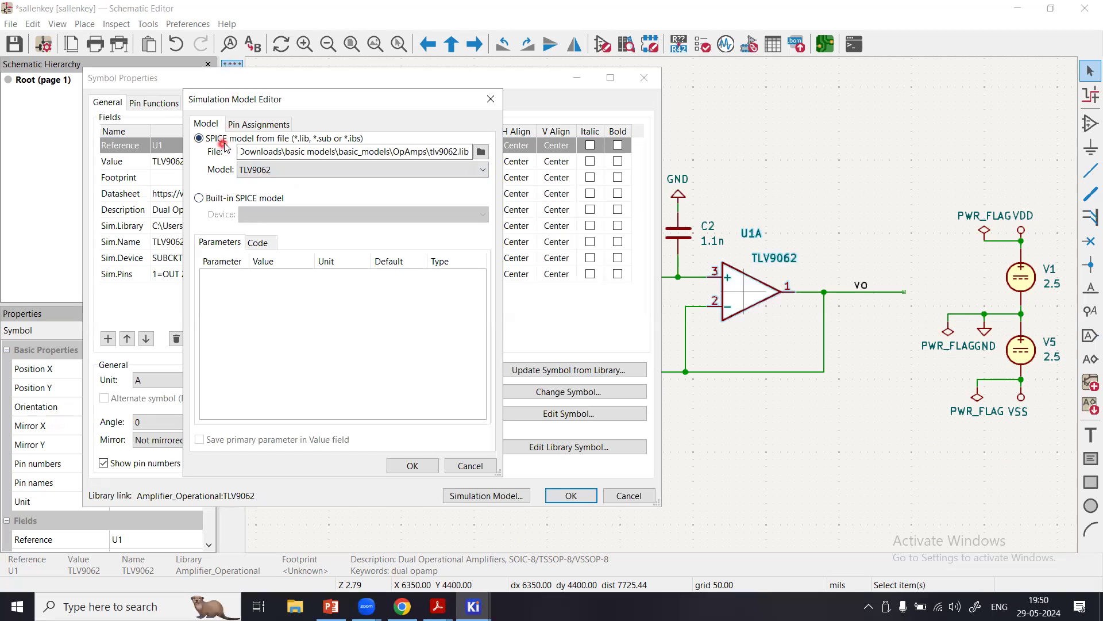
# View the device types offered for a built-in SPICE model, and switch back to the SPICE model from file.
pyautogui.click(280, 148)
pyautogui.click(238, 201)
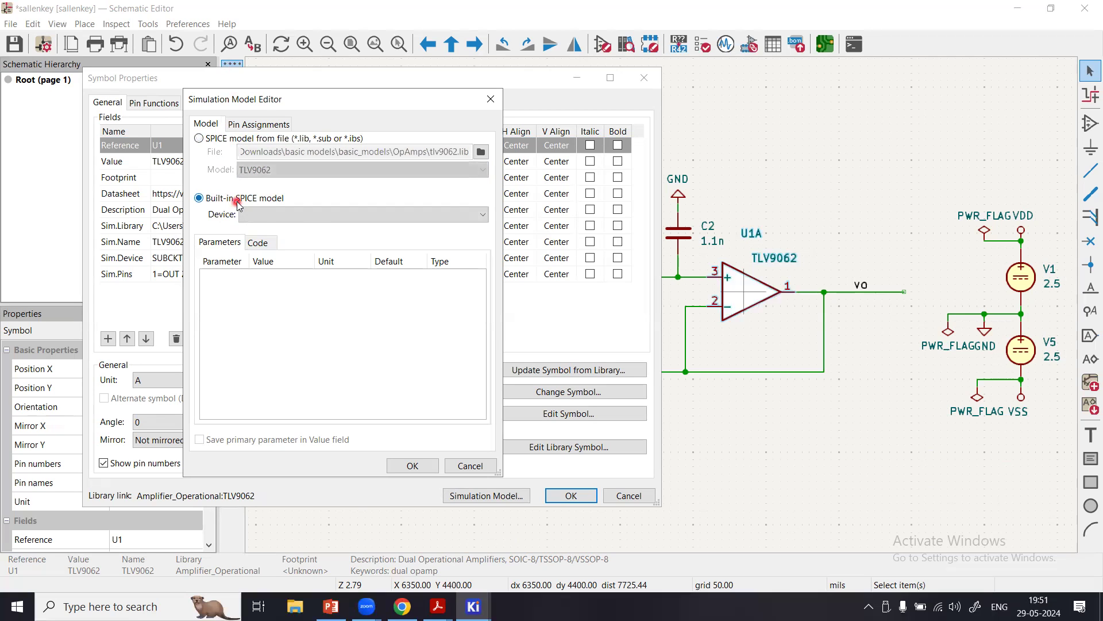
pyautogui.click(323, 217)
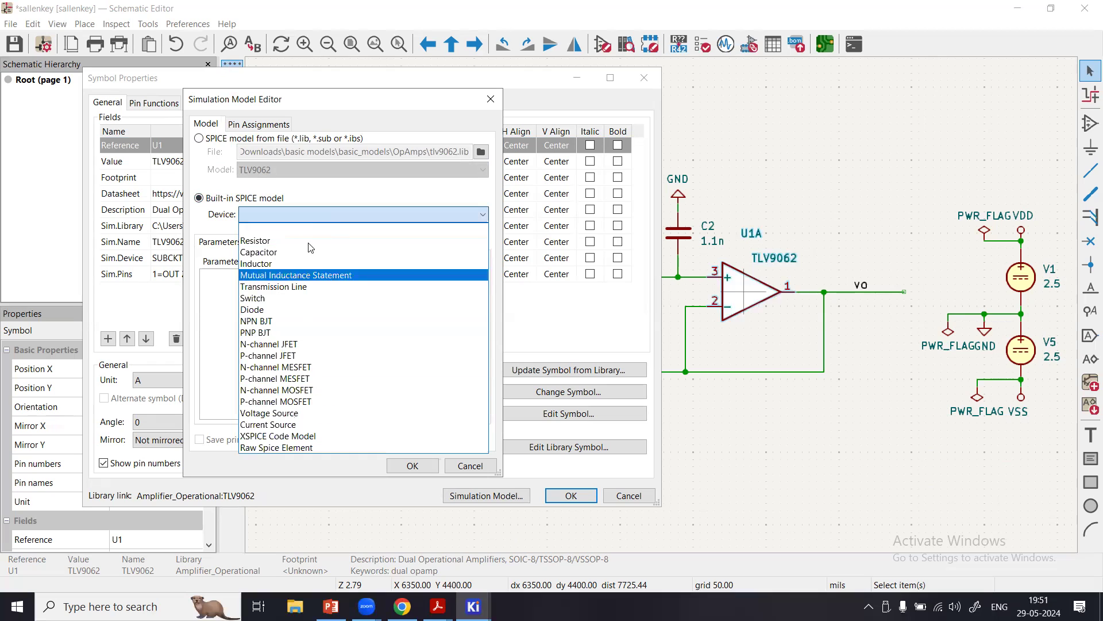
pyautogui.click(226, 184)
pyautogui.click(226, 203)
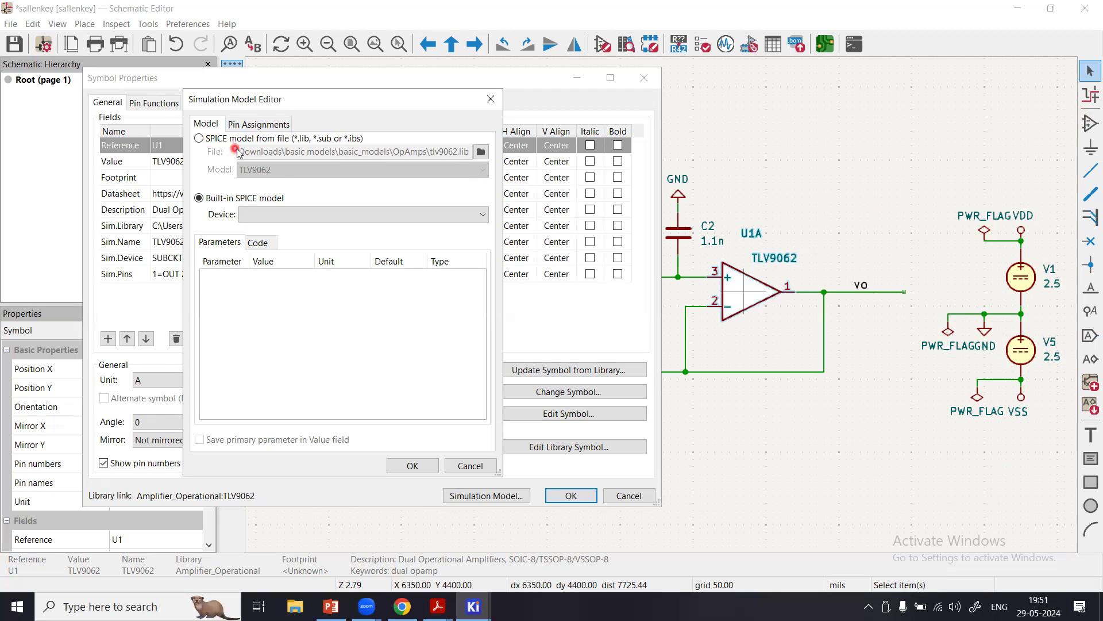
pyautogui.click(215, 140)
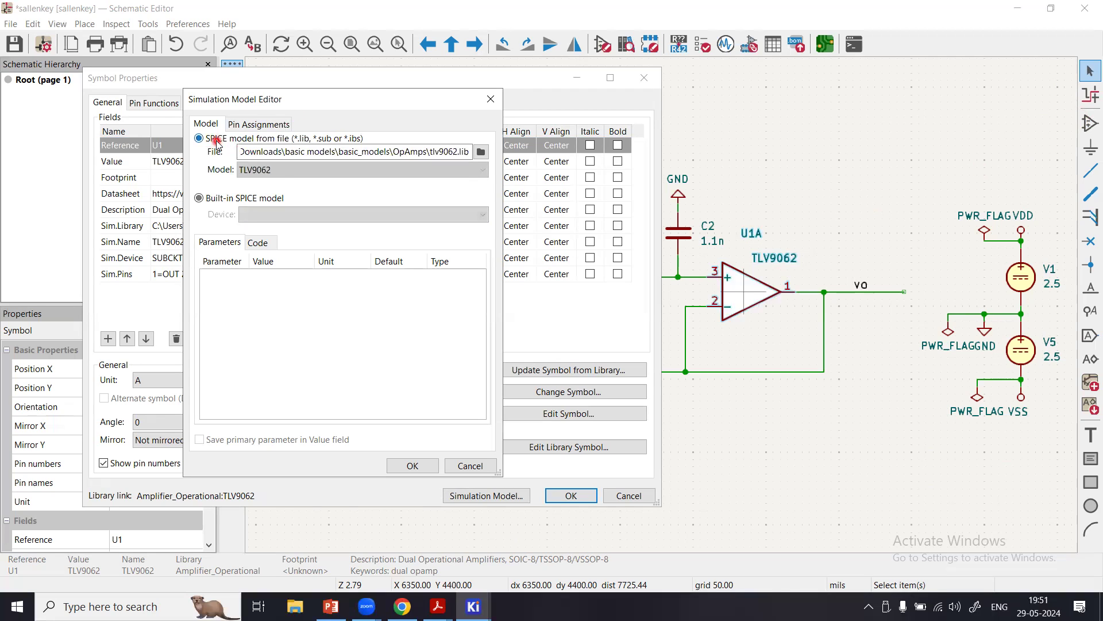
# Examine the library file path and the model selected for U1A's SPICE simulation.
pyautogui.click(281, 149)
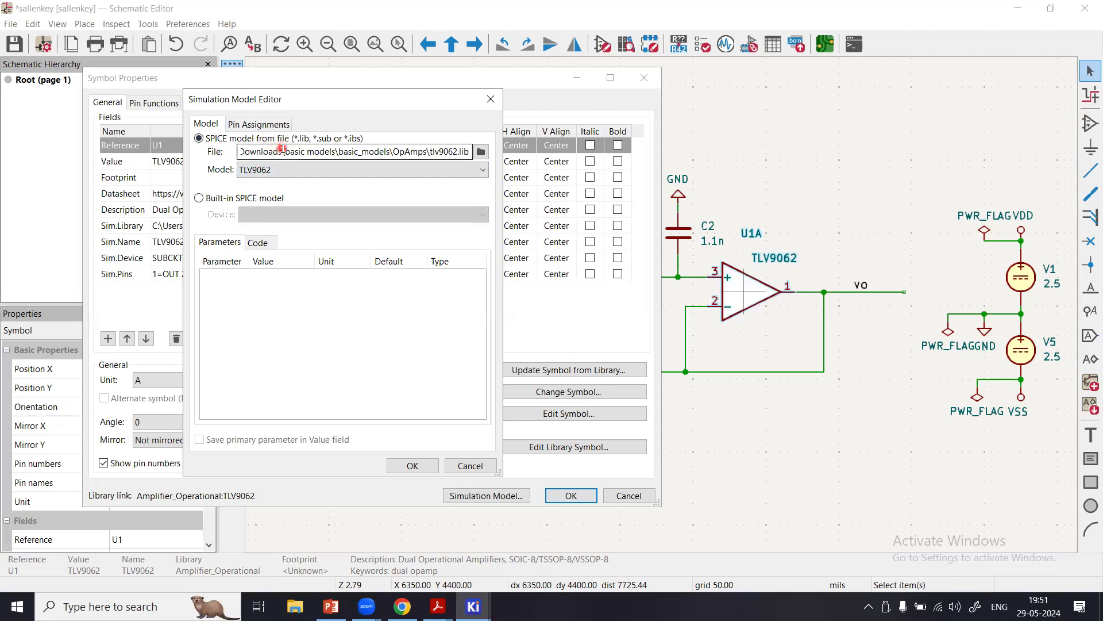
pyautogui.click(300, 153)
pyautogui.click(363, 167)
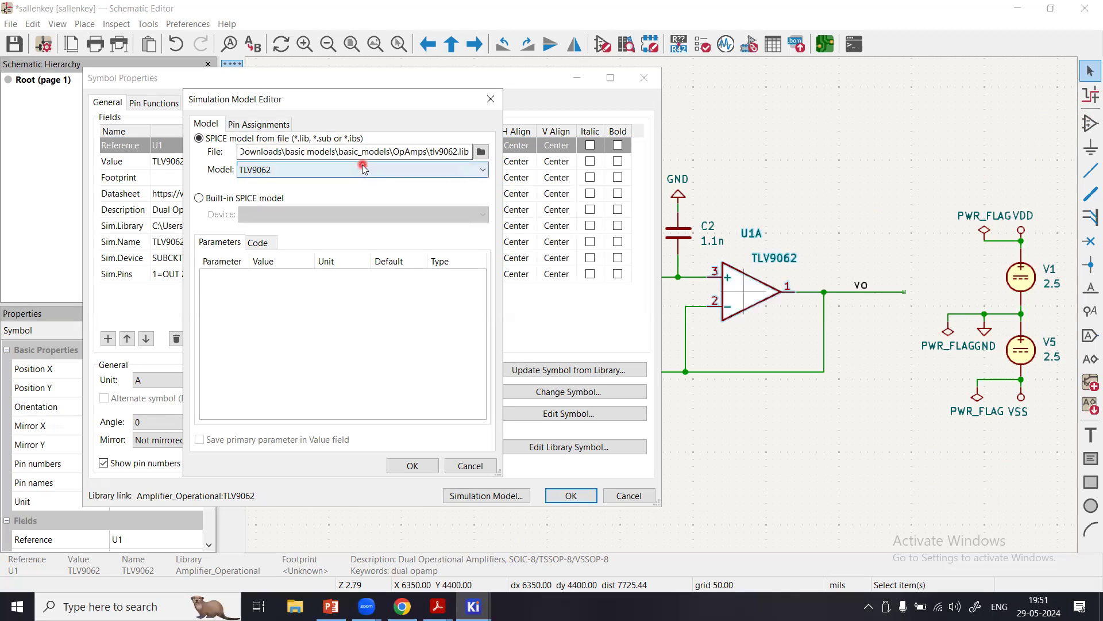
pyautogui.click(761, 265)
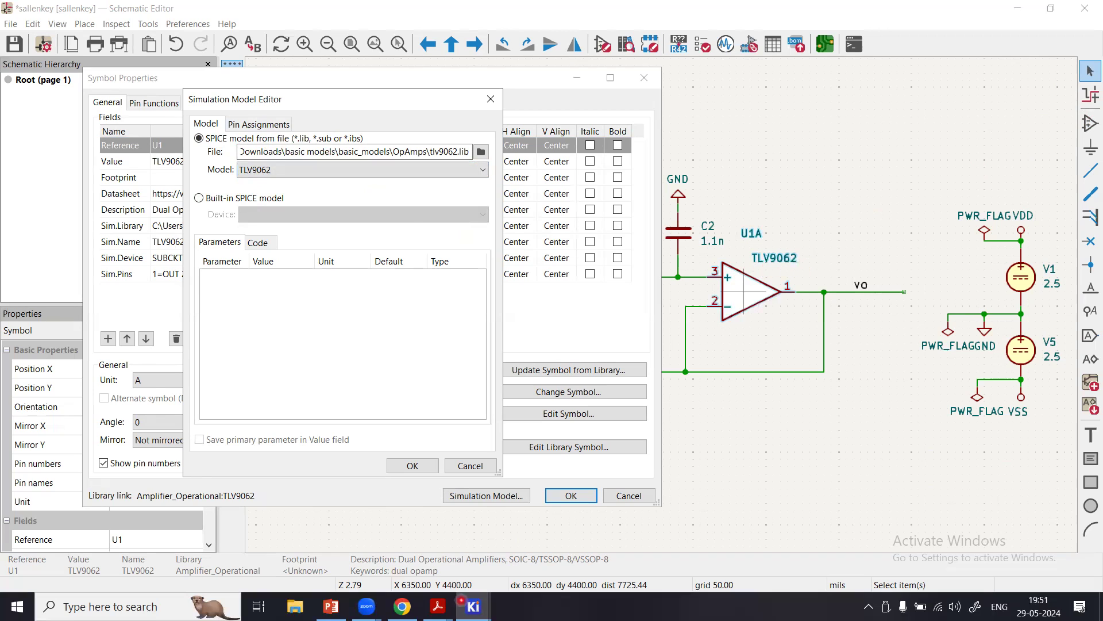
# Switch to Chrome and search Google for "SPICE model of opamp TLV9062".
pyautogui.click(402, 606)
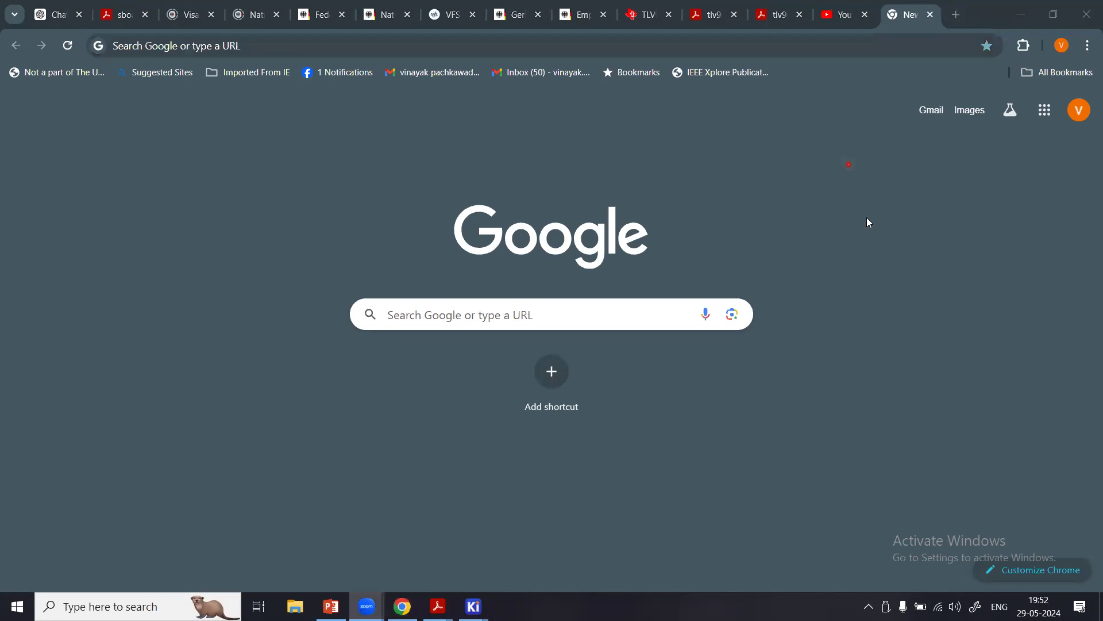
pyautogui.click(572, 318)
pyautogui.write('SPICE')
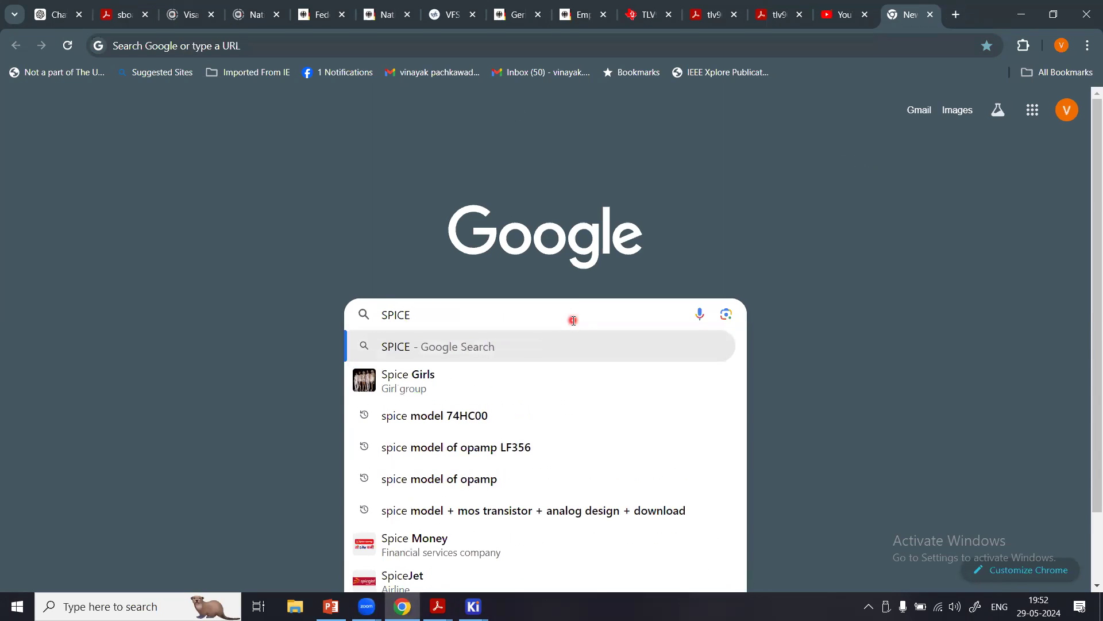
pyautogui.write(' model ')
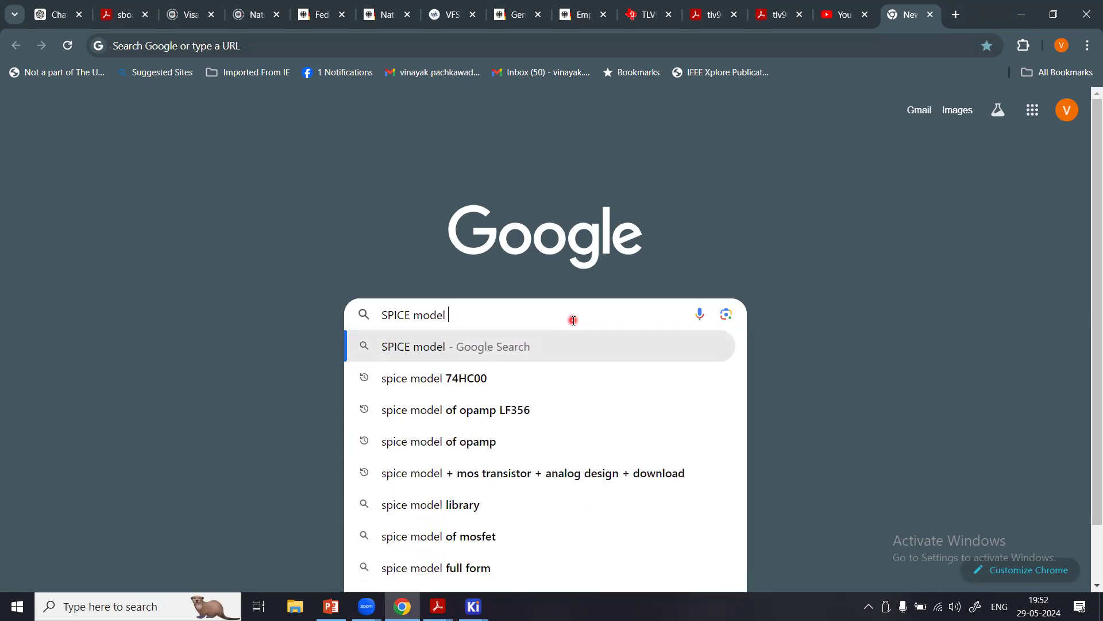
pyautogui.write('of')
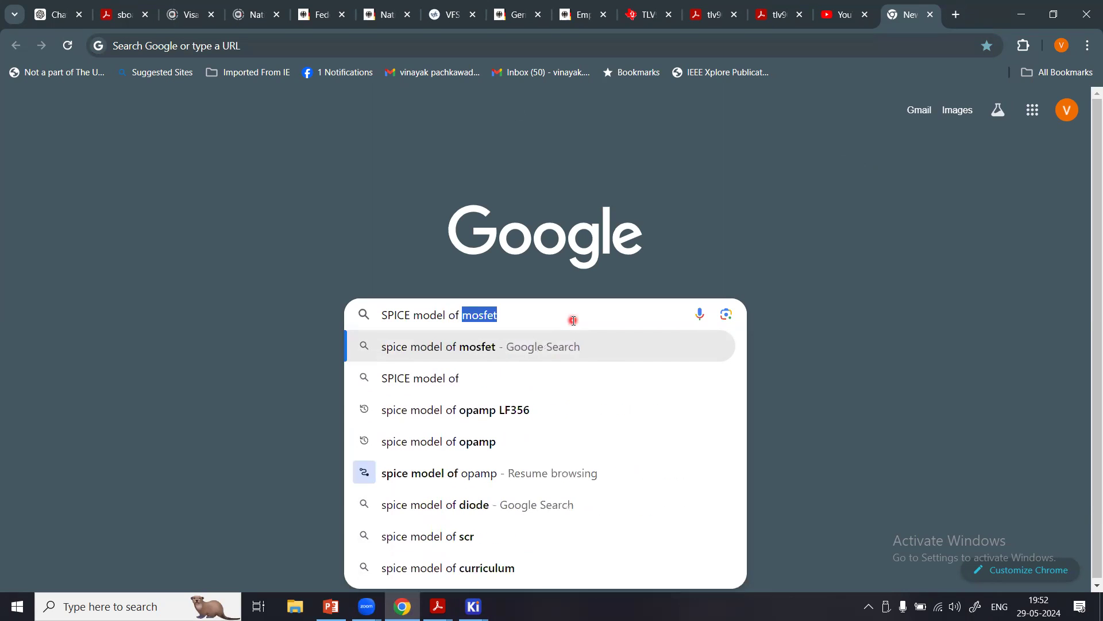
pyautogui.press('BackSpace')
pyautogui.write('opamp')
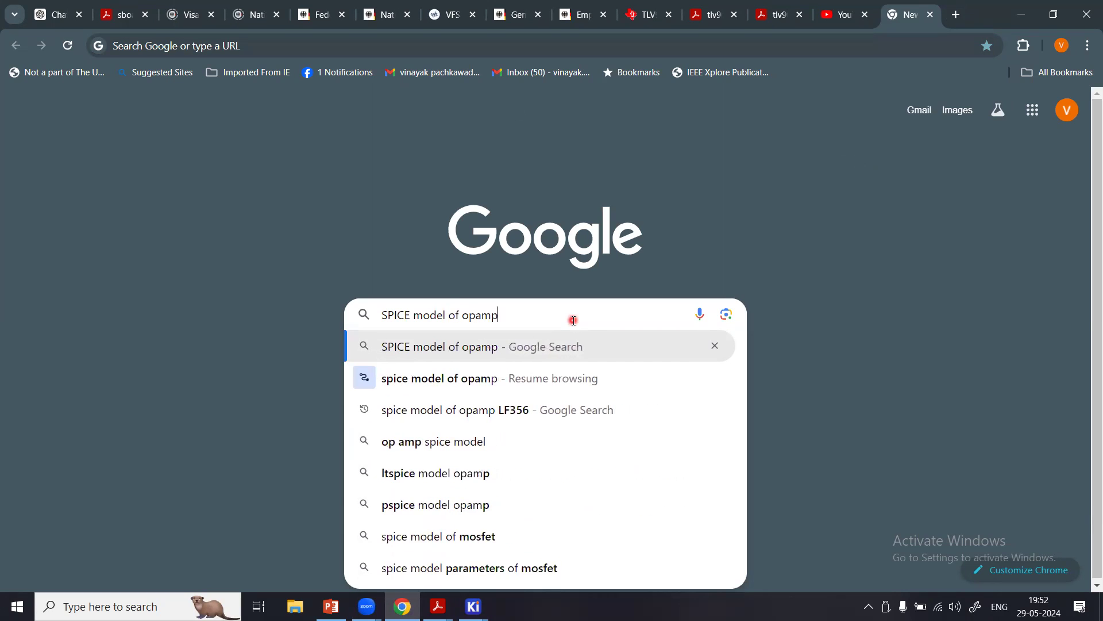
pyautogui.write(' TLV')
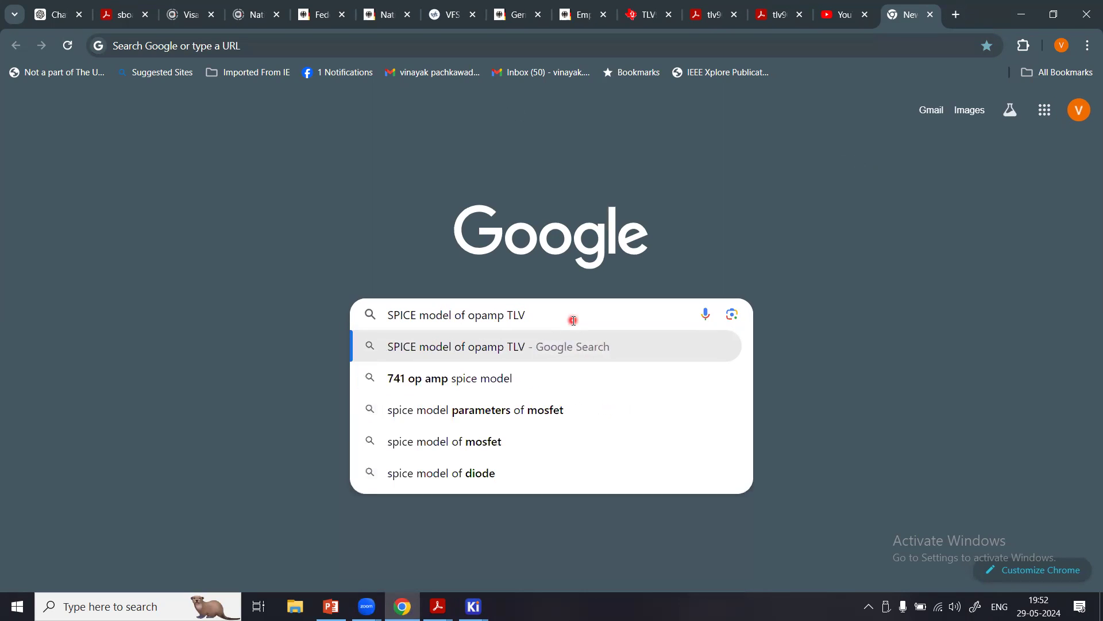
pyautogui.write('9062')
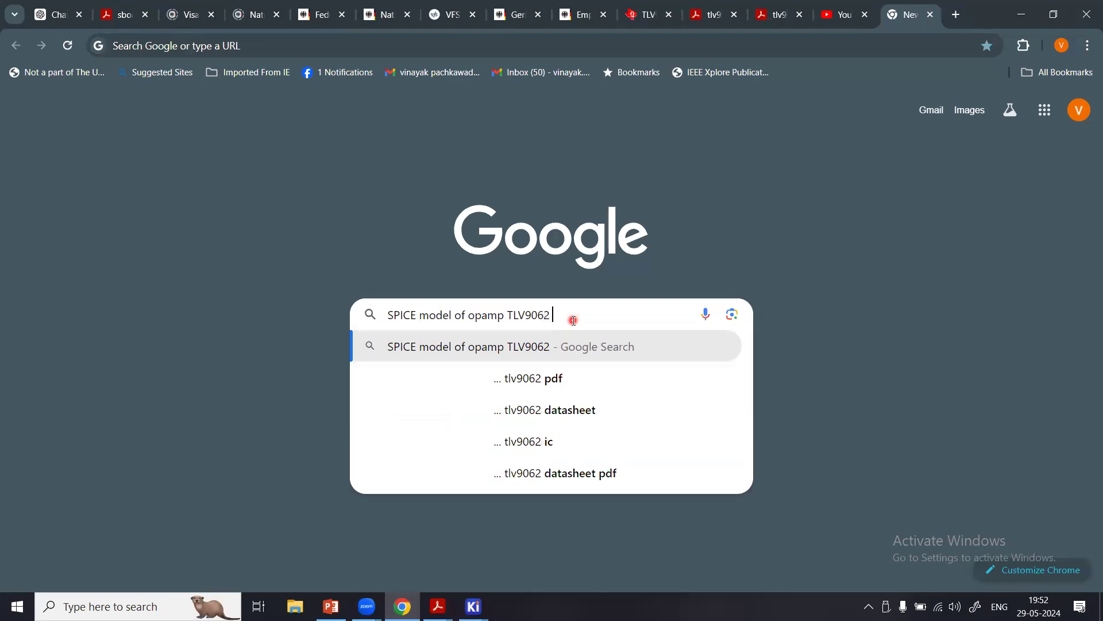
pyautogui.press('Return')
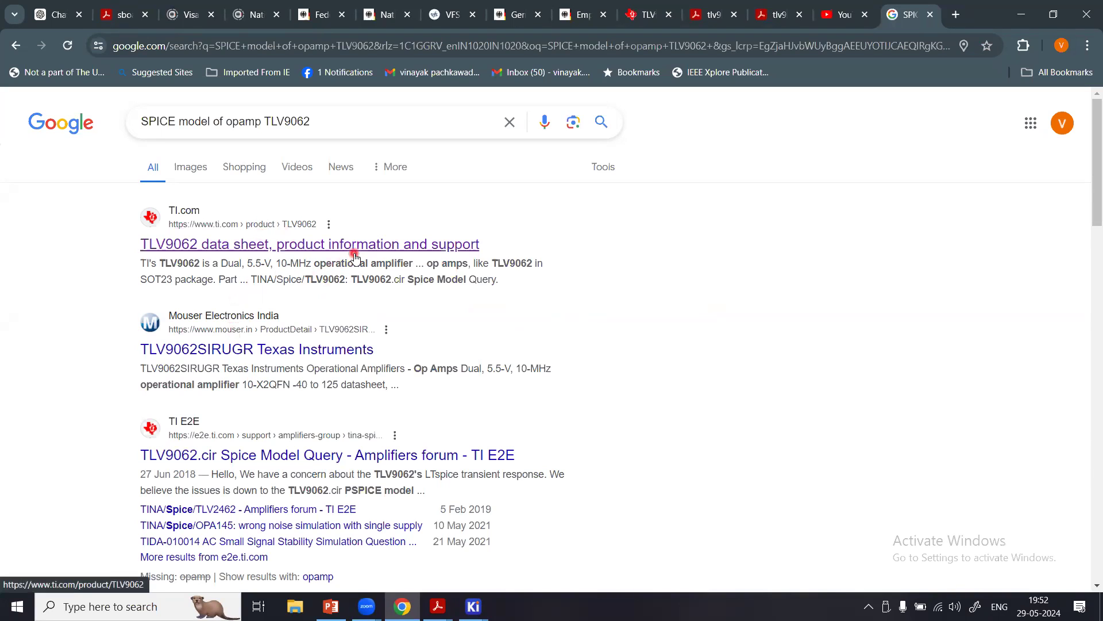
# Open the Texas Instruments TLV9062 product page and show its design tools and simulation models.
pyautogui.click(323, 251)
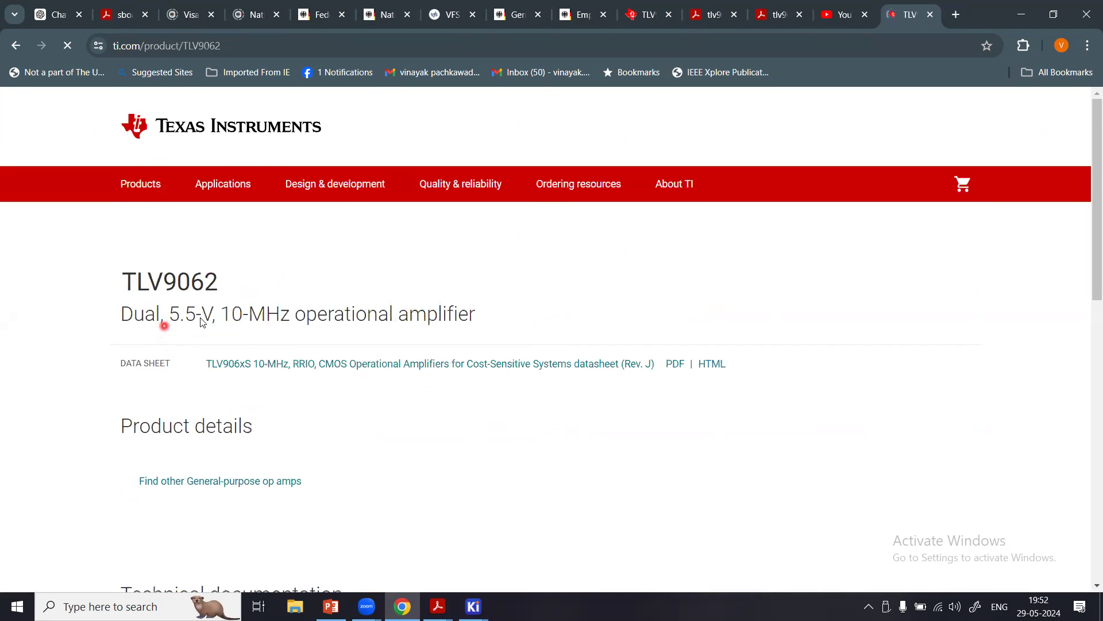
pyautogui.scroll(-2, 190, 324)
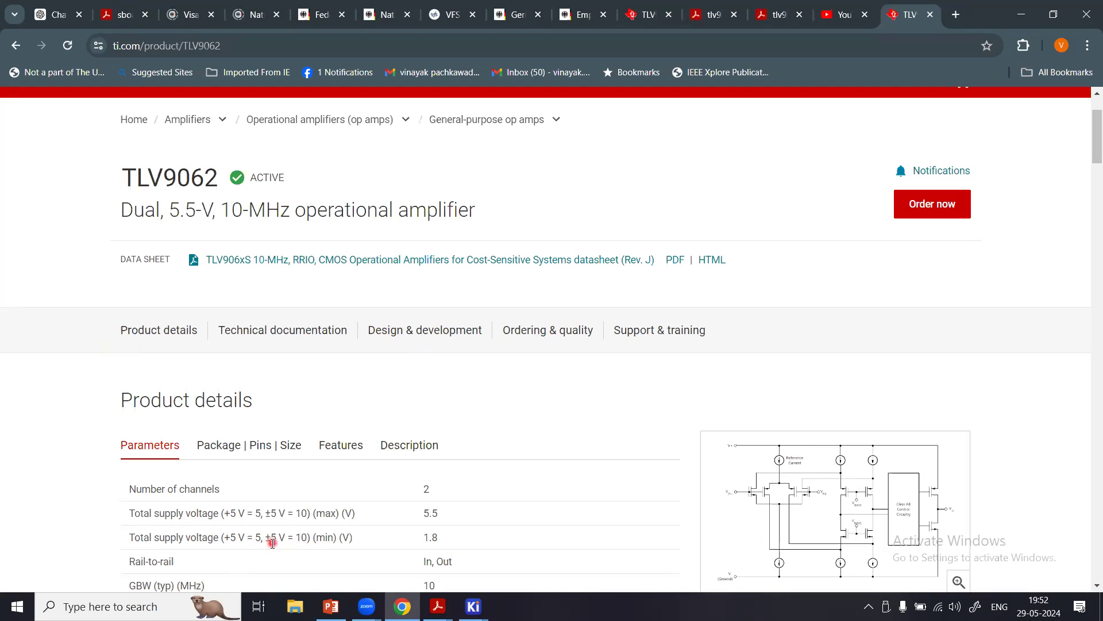
pyautogui.click(885, 60)
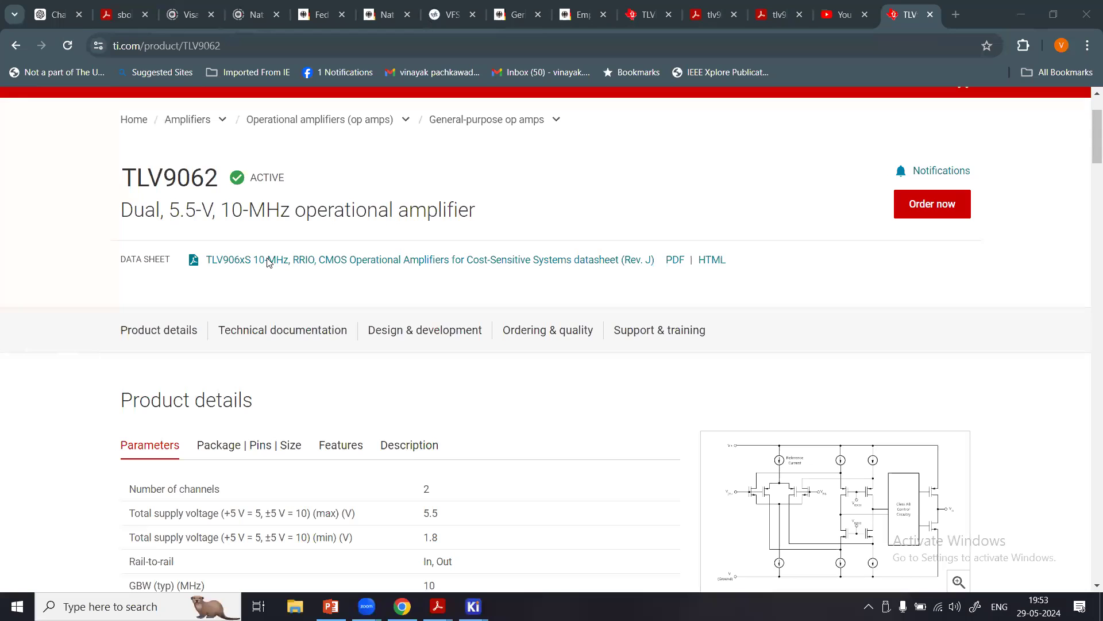
pyautogui.click(389, 340)
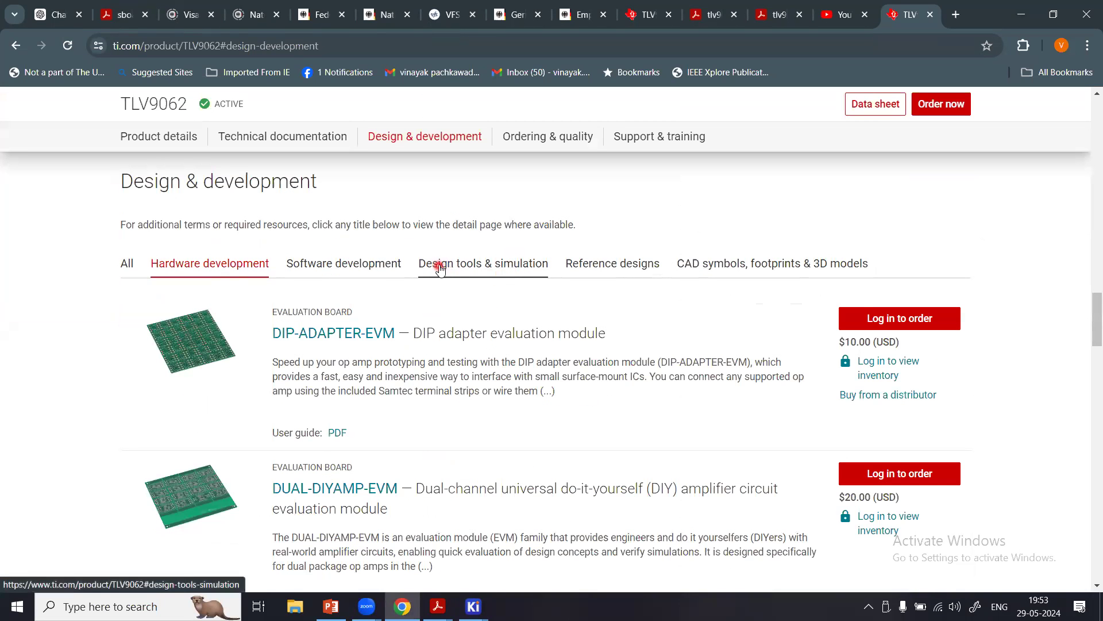
pyautogui.click(519, 275)
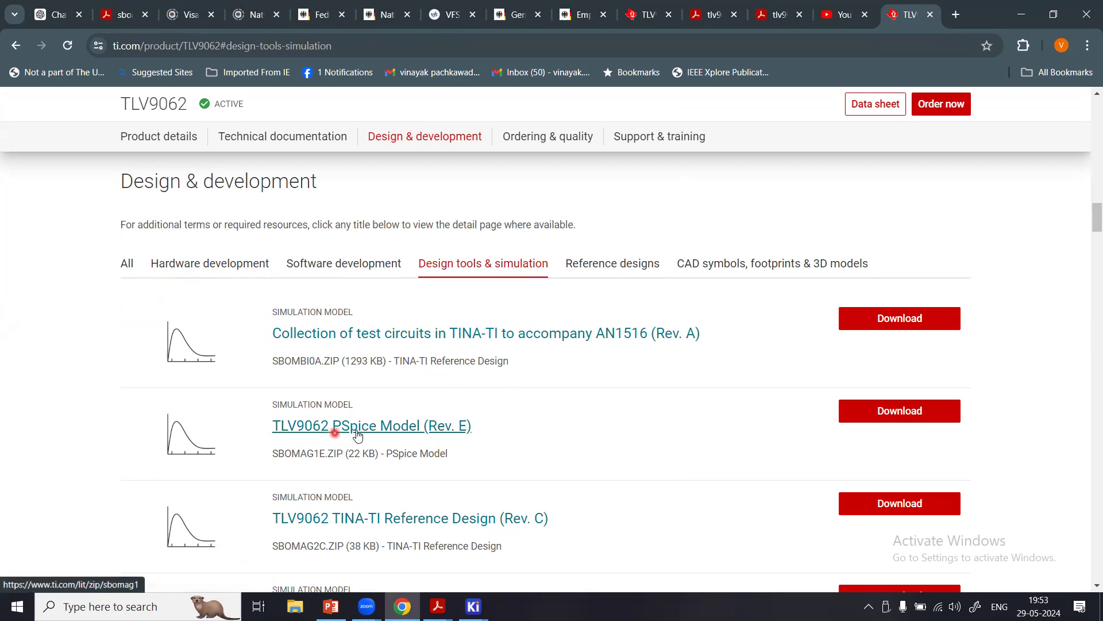
# Try to download the TLV9062 PSpice Model (Rev. E) as sbomag1e into Downloads, without replacing the existing file.
pyautogui.click(883, 412)
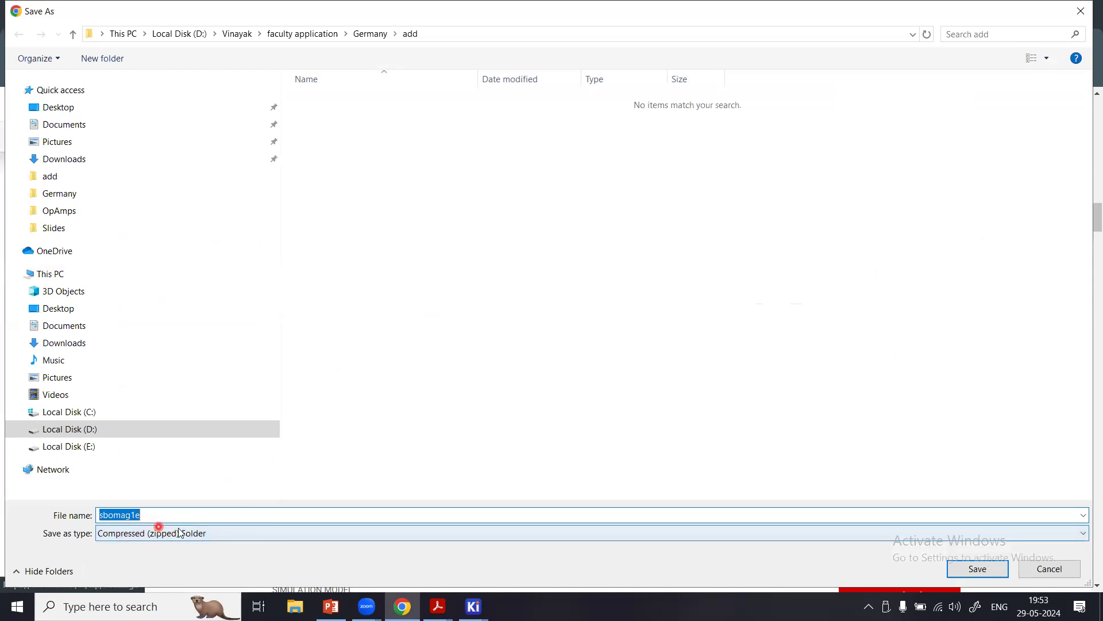
pyautogui.click(66, 160)
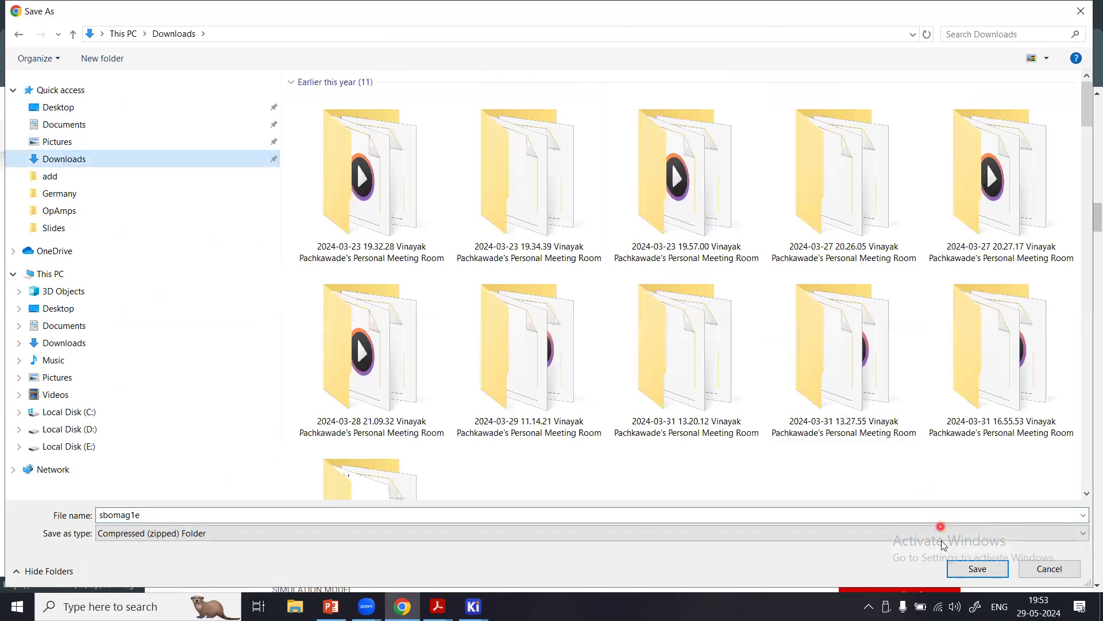
pyautogui.click(956, 571)
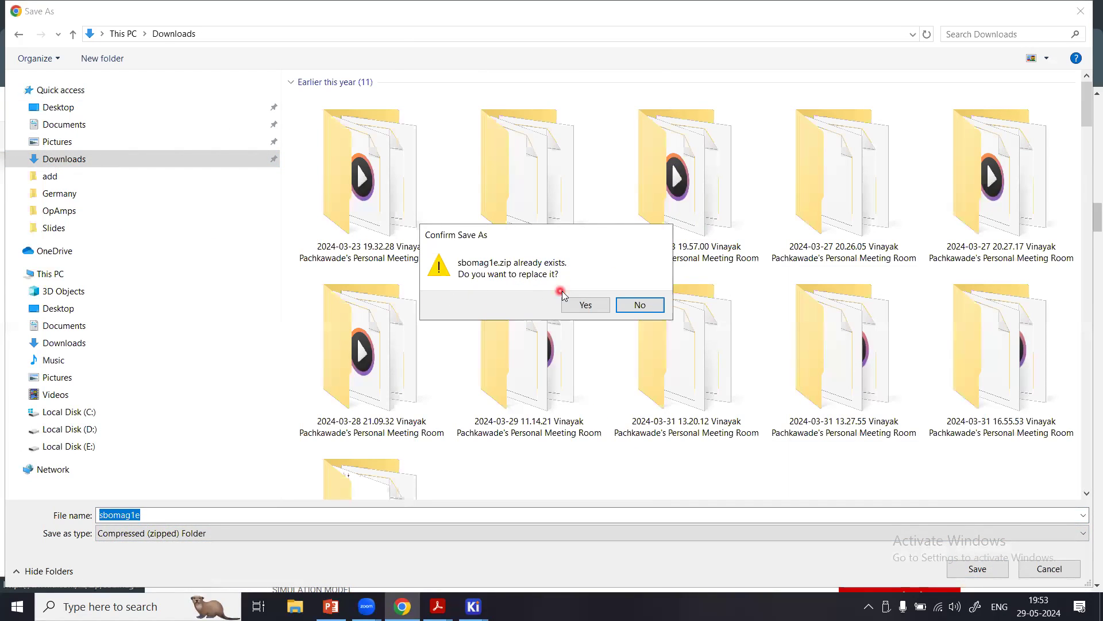
pyautogui.click(638, 312)
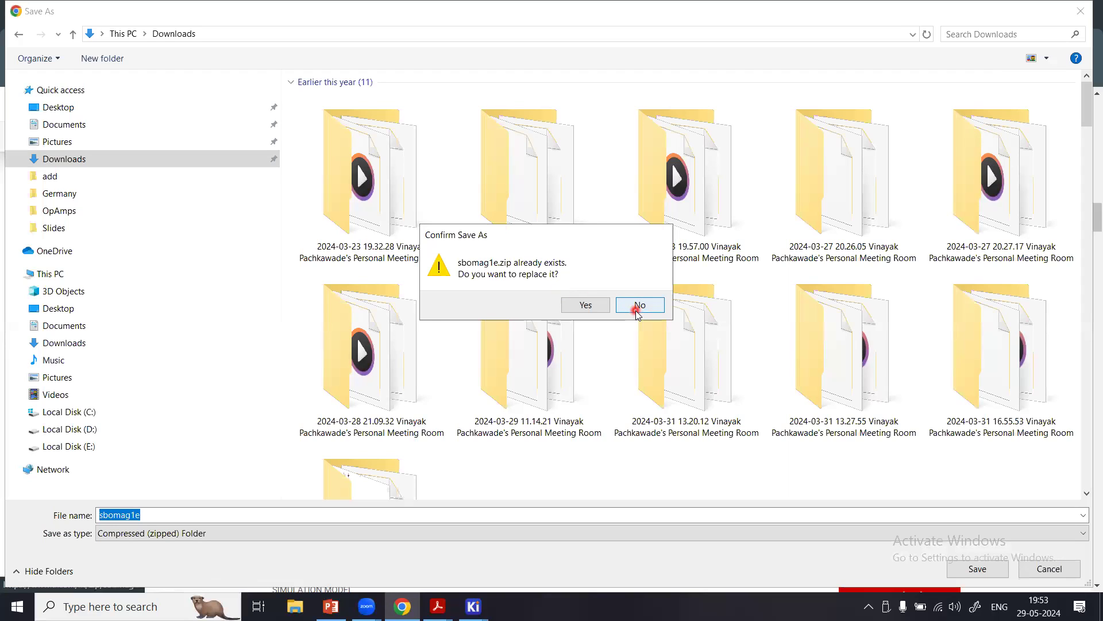
pyautogui.click(1033, 577)
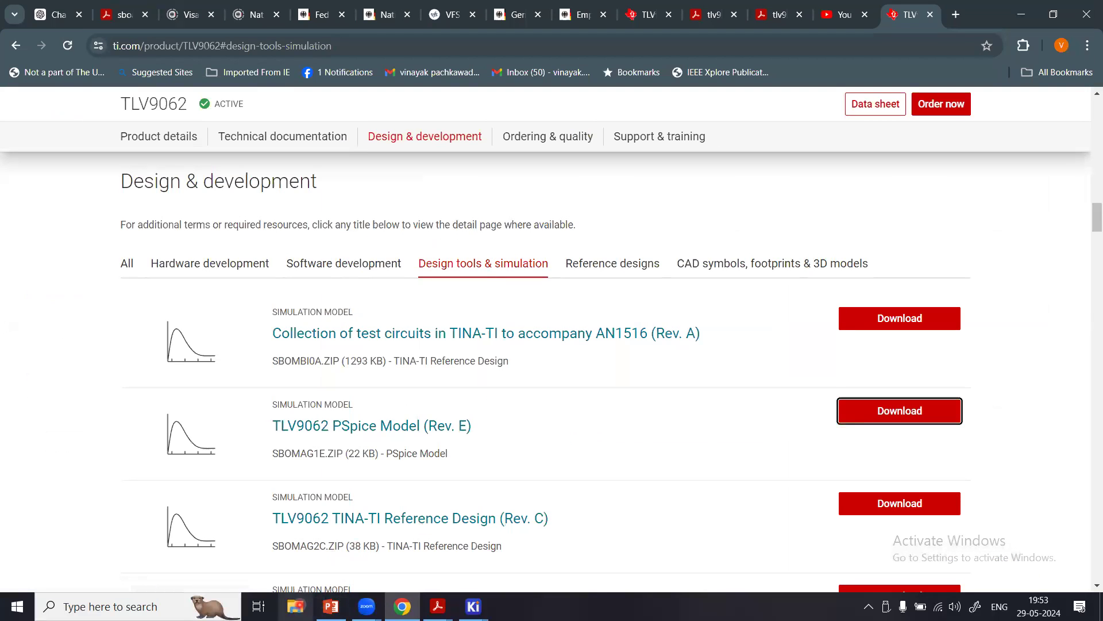
pyautogui.click(663, 387)
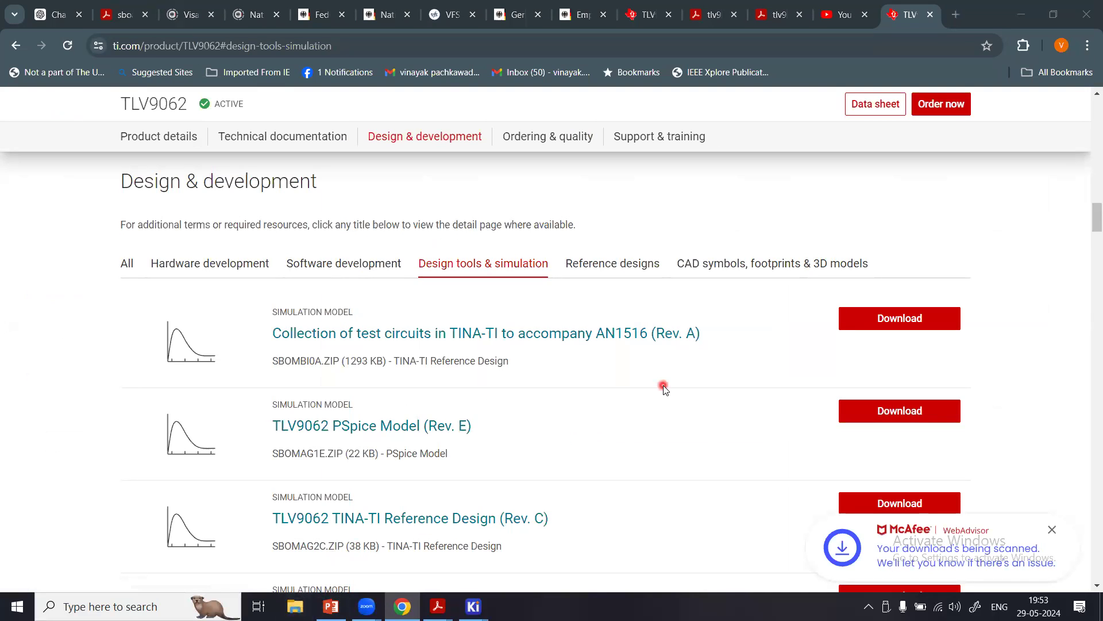
# Open the tlv9062 model file from the OpAmps folder in File Explorer, examine its subcircuit code through to the end, and close it.
pyautogui.press('super+e')
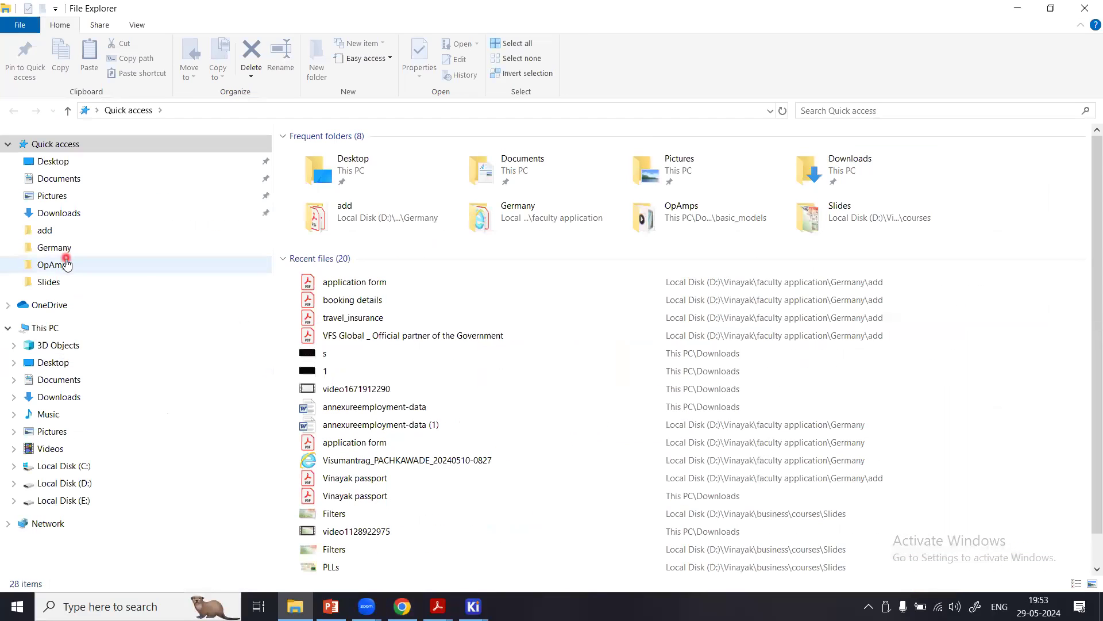
pyautogui.click(54, 265)
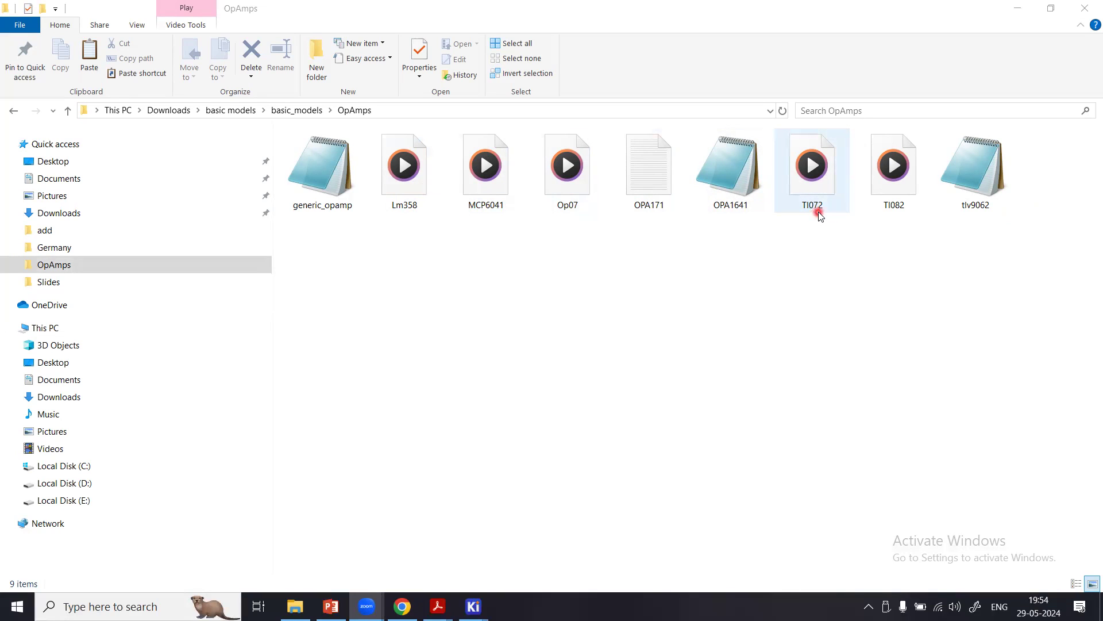
pyautogui.click(983, 179)
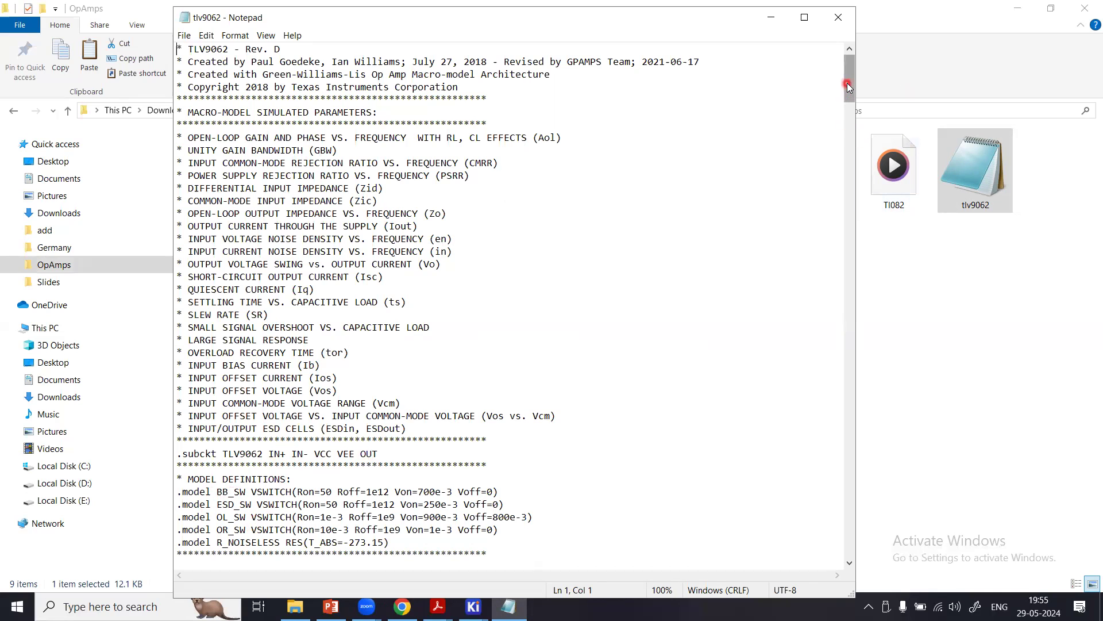
pyautogui.moveTo(849, 88); pyautogui.dragTo(848, 116)
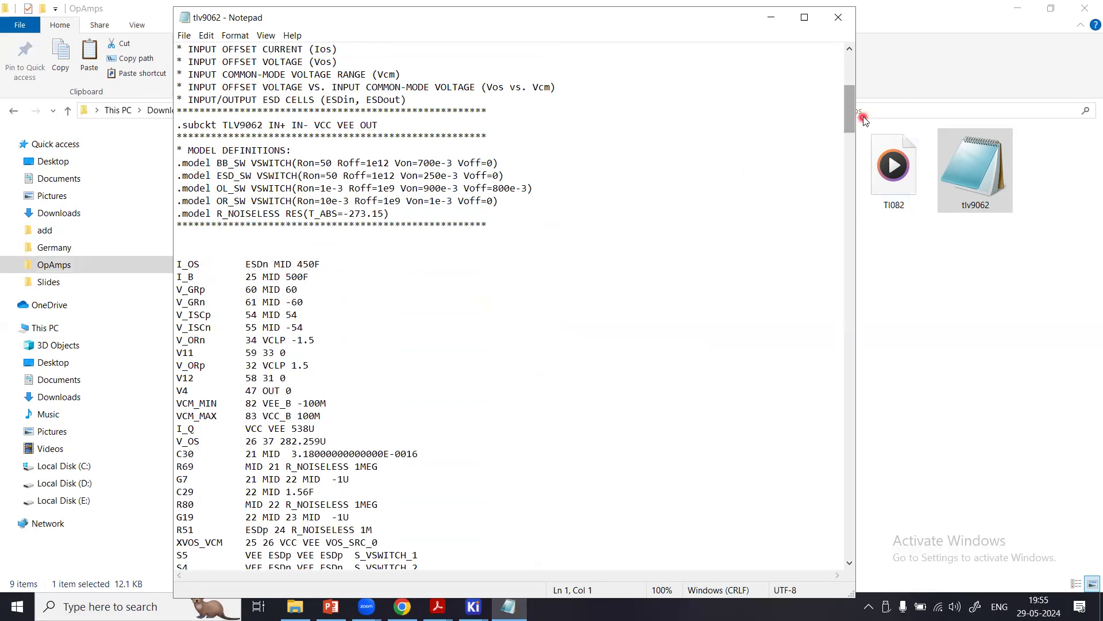
pyautogui.moveTo(851, 117); pyautogui.dragTo(848, 353)
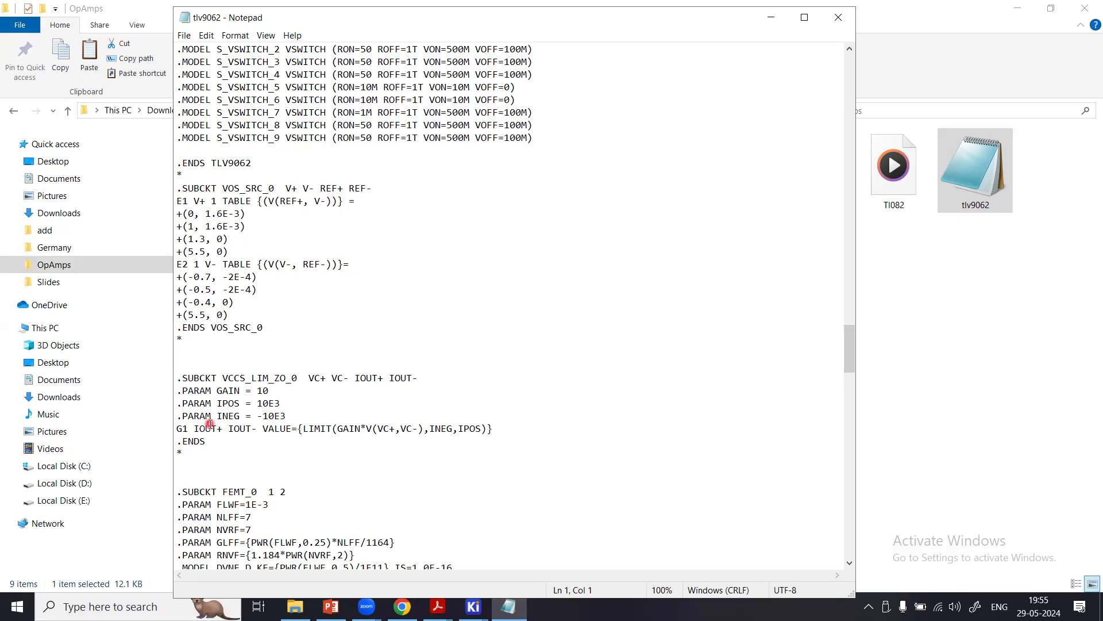
pyautogui.moveTo(848, 337); pyautogui.dragTo(849, 553)
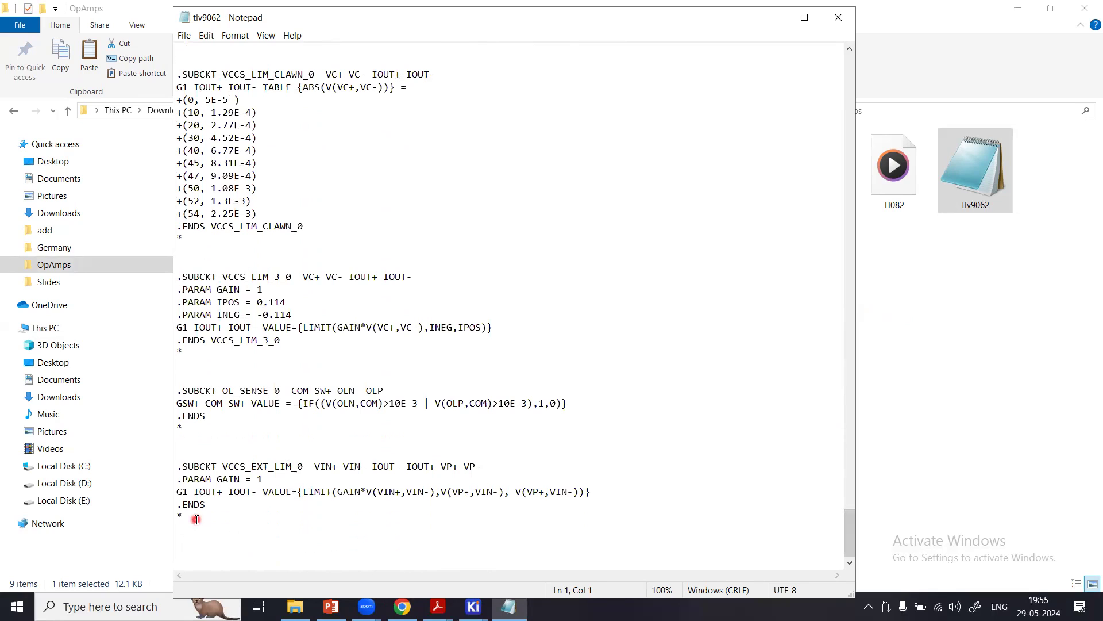
pyautogui.click(837, 18)
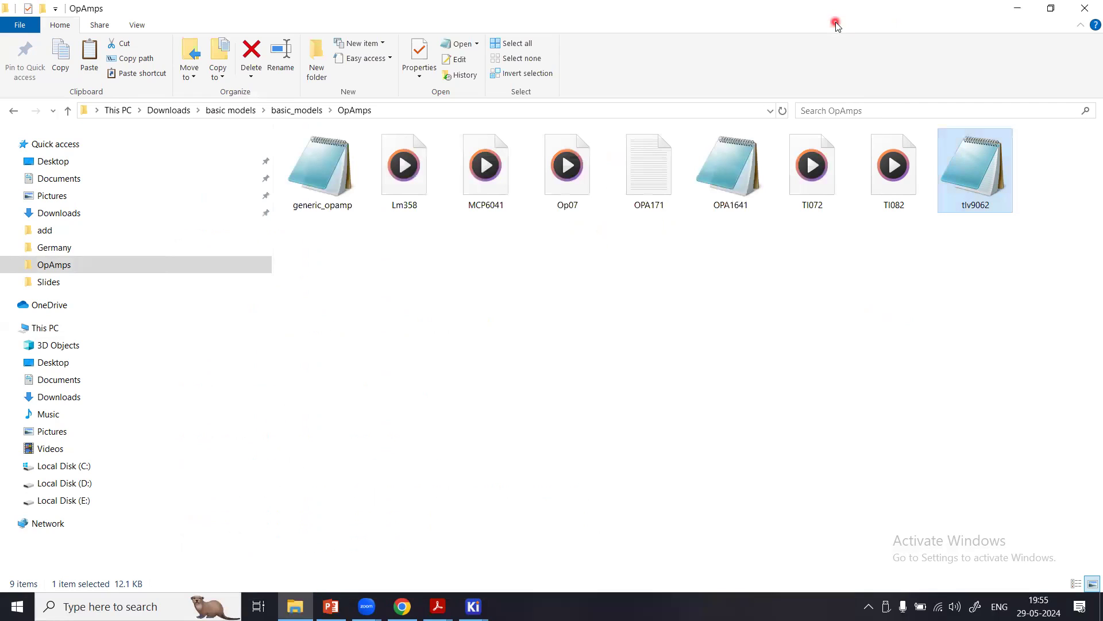
pyautogui.click(952, 247)
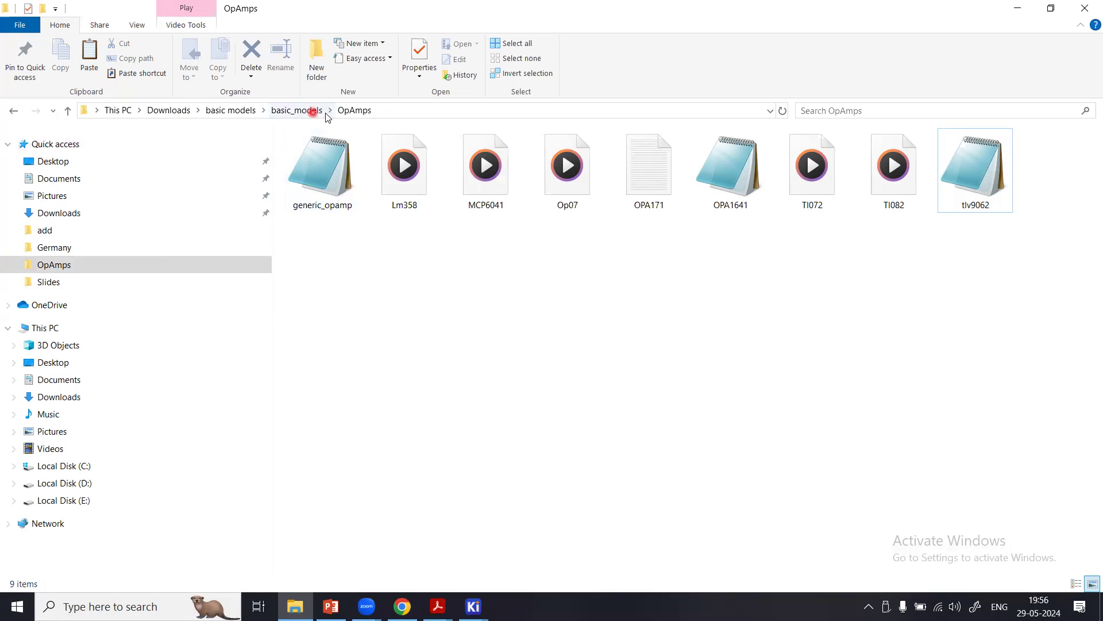
# Switch back to KiCad and load the tlv9062 file from the OpAmps folder as U1A's SPICE model file.
pyautogui.moveTo(486, 617)
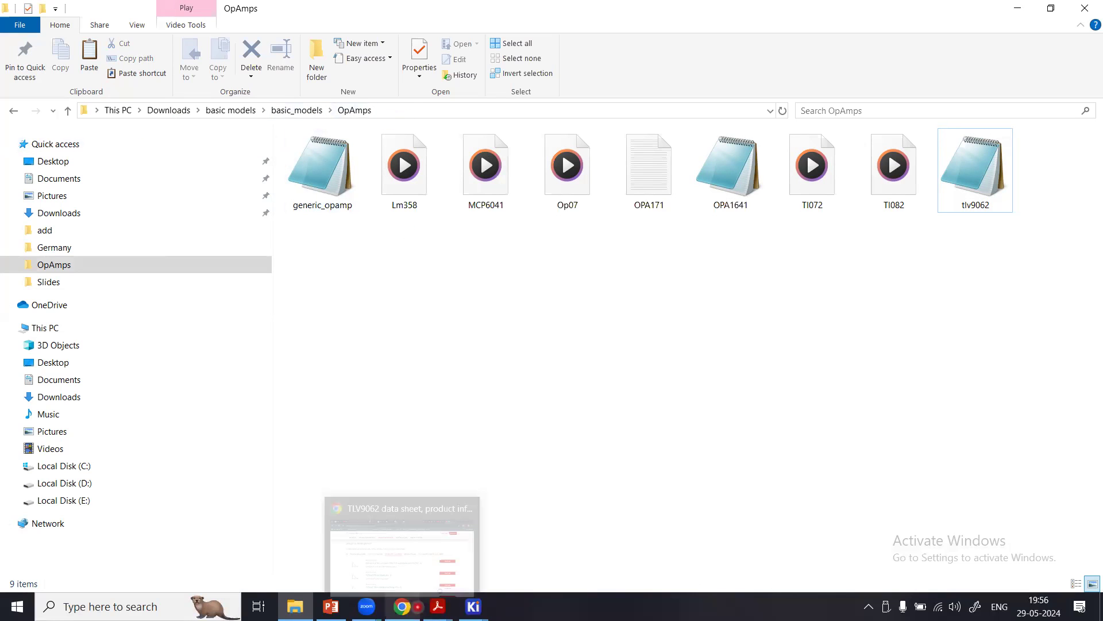
pyautogui.click(588, 527)
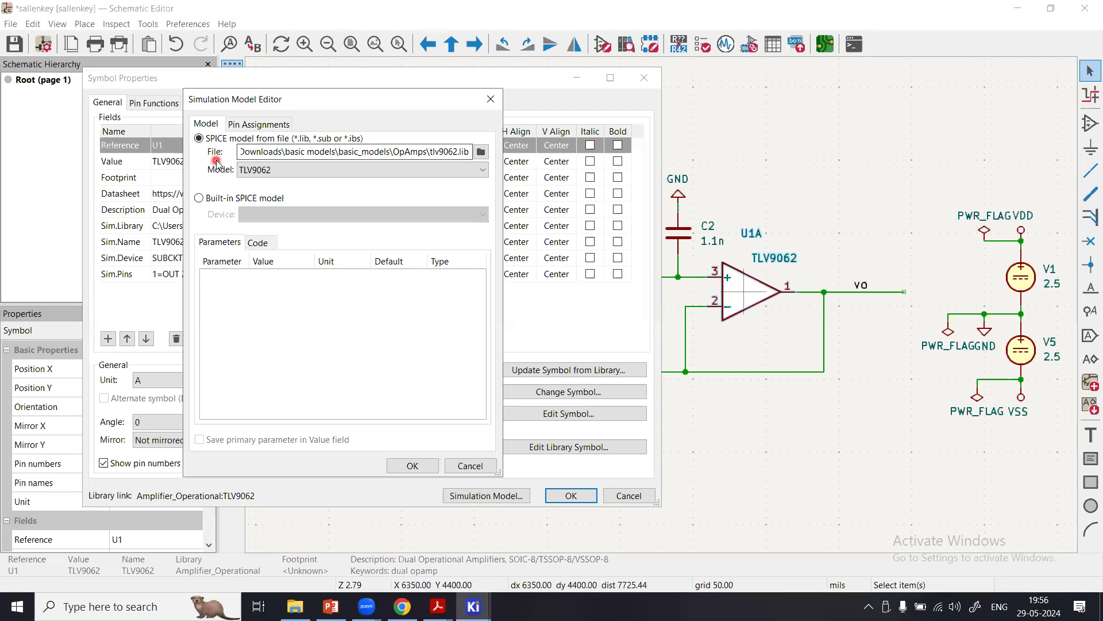
pyautogui.click(264, 159)
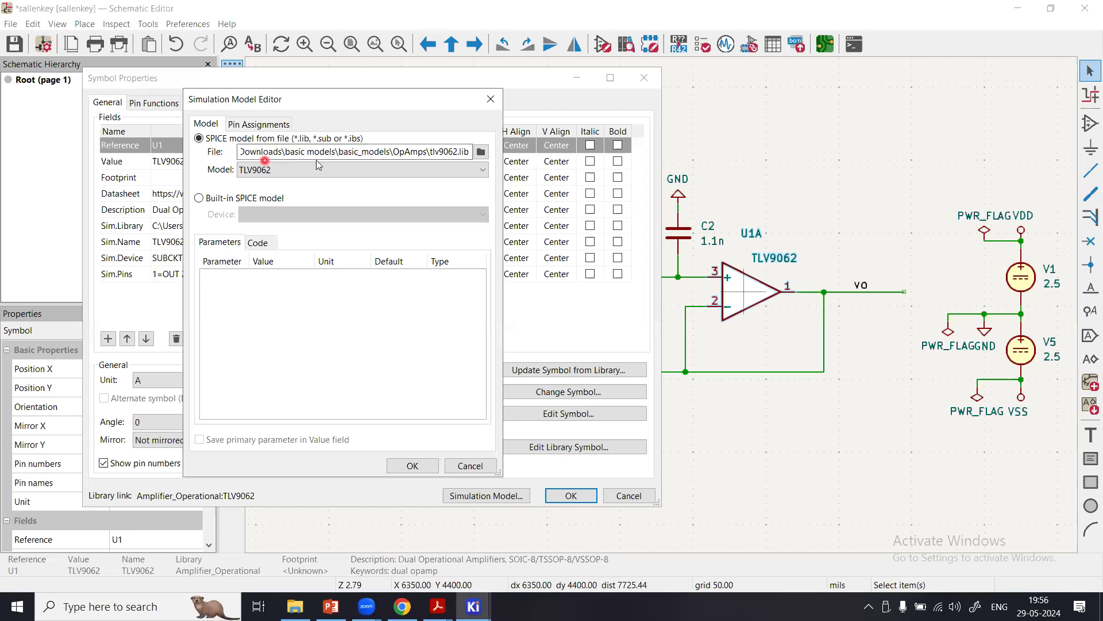
pyautogui.click(482, 152)
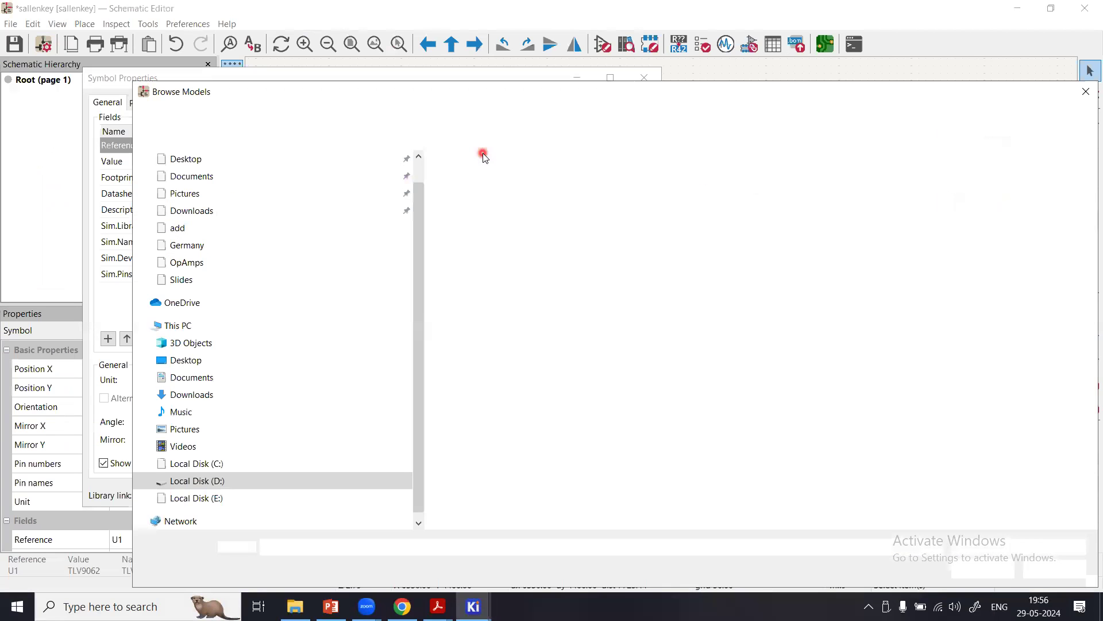
pyautogui.click(217, 266)
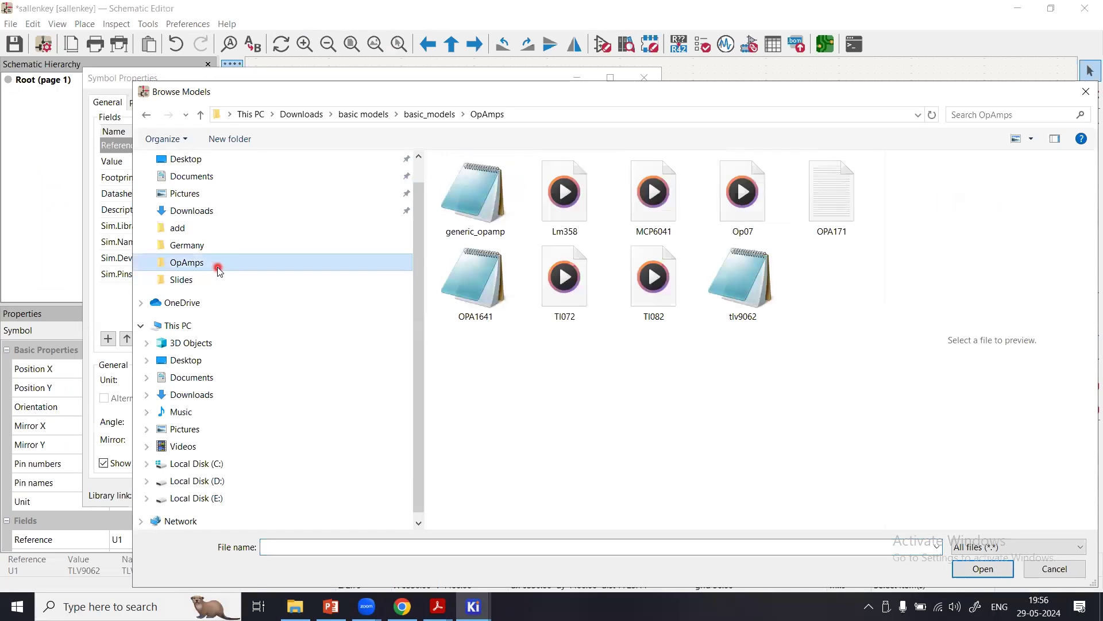
pyautogui.click(741, 298)
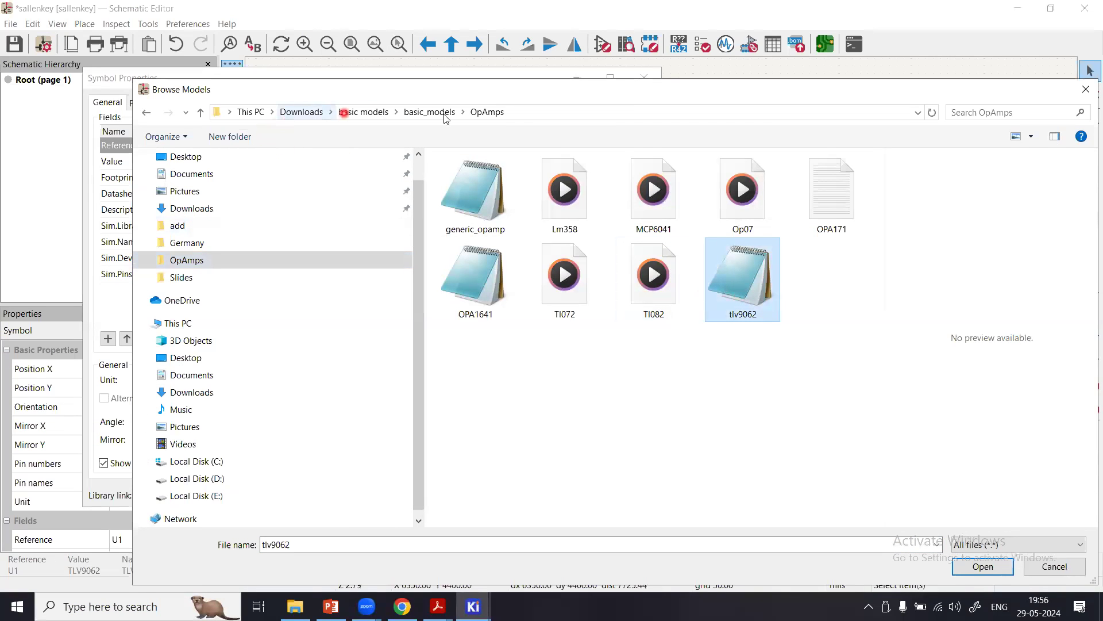
pyautogui.click(984, 566)
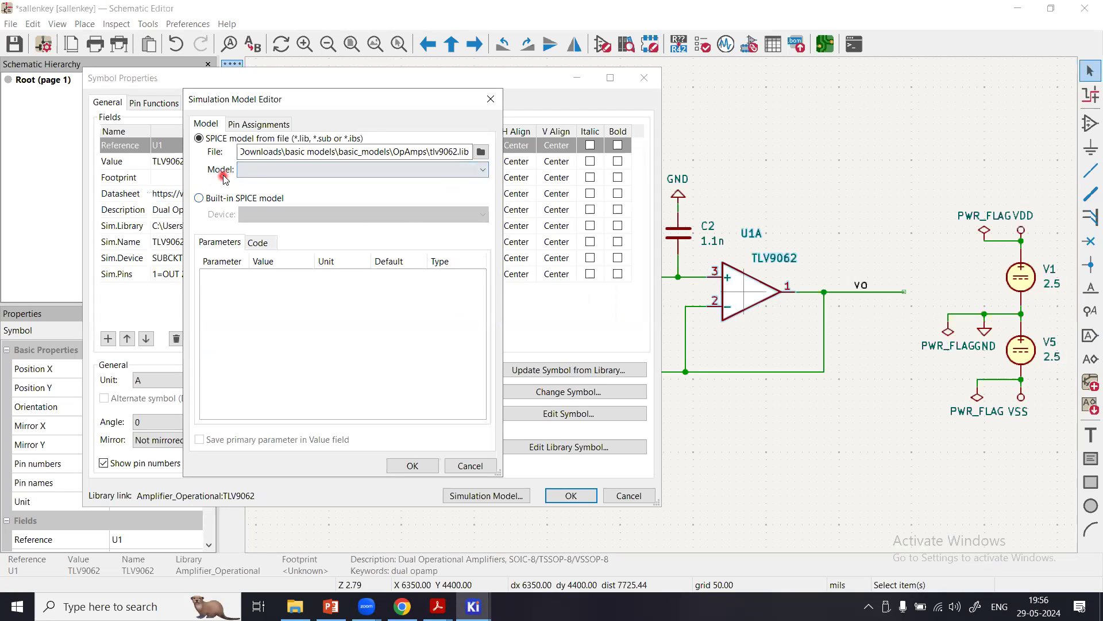
# Select the TLV9062 model for U1A, recheck the simulation model settings, and accept the symbol properties.
pyautogui.click(393, 171)
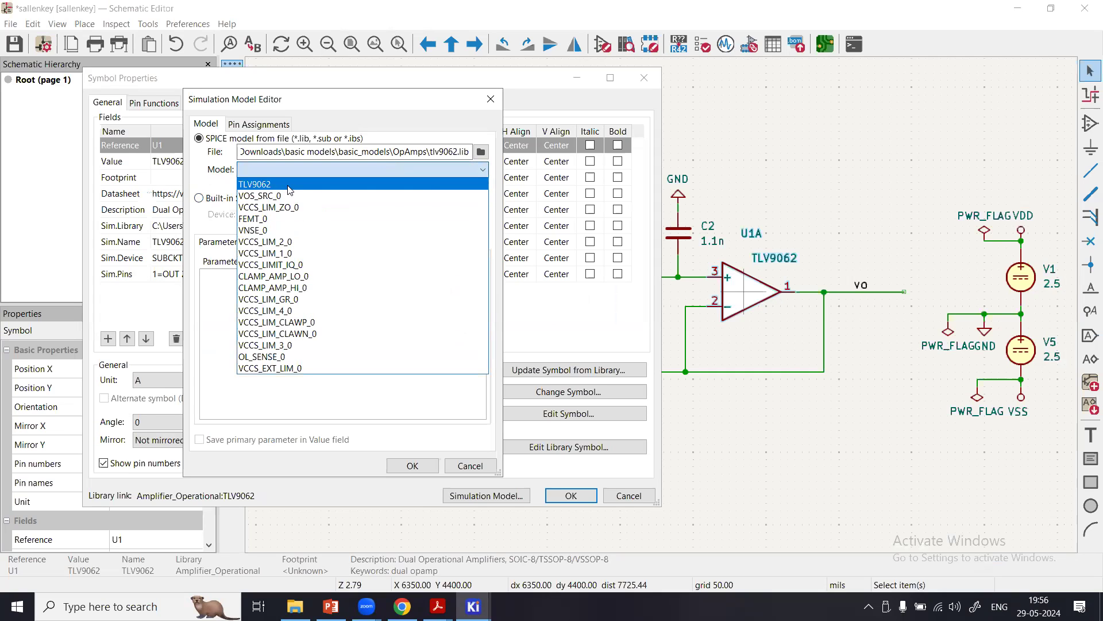
pyautogui.click(289, 185)
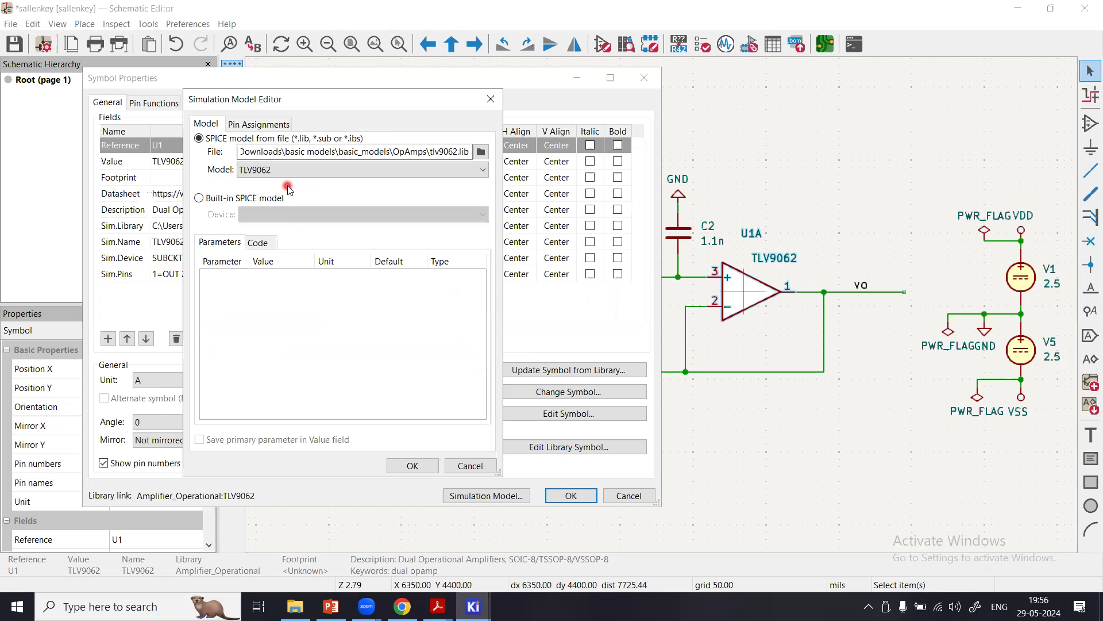
pyautogui.click(419, 469)
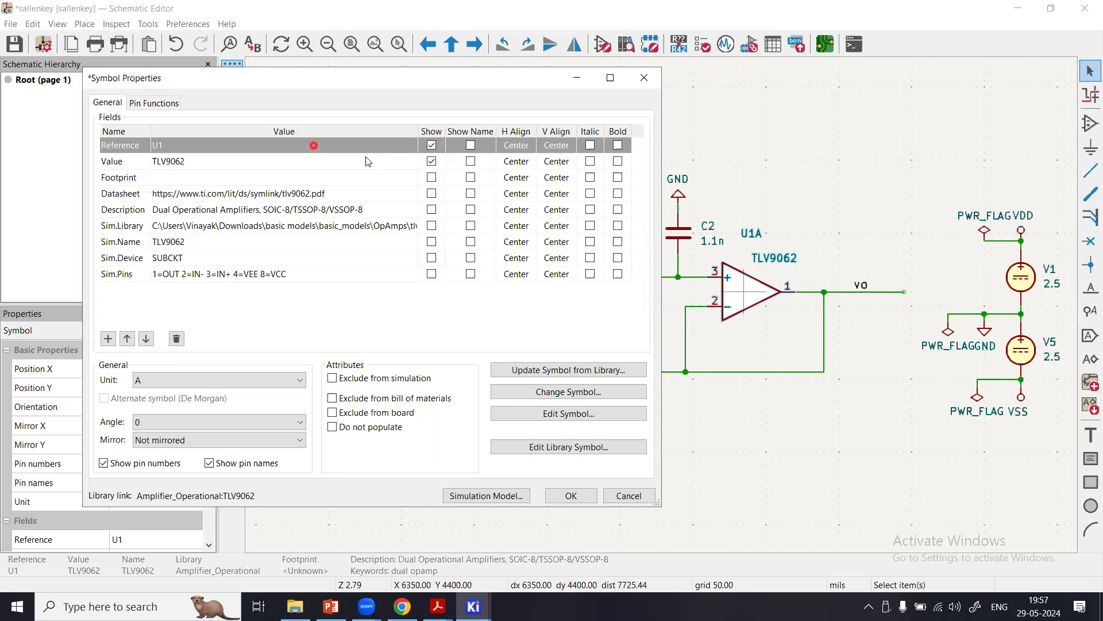
pyautogui.click(462, 494)
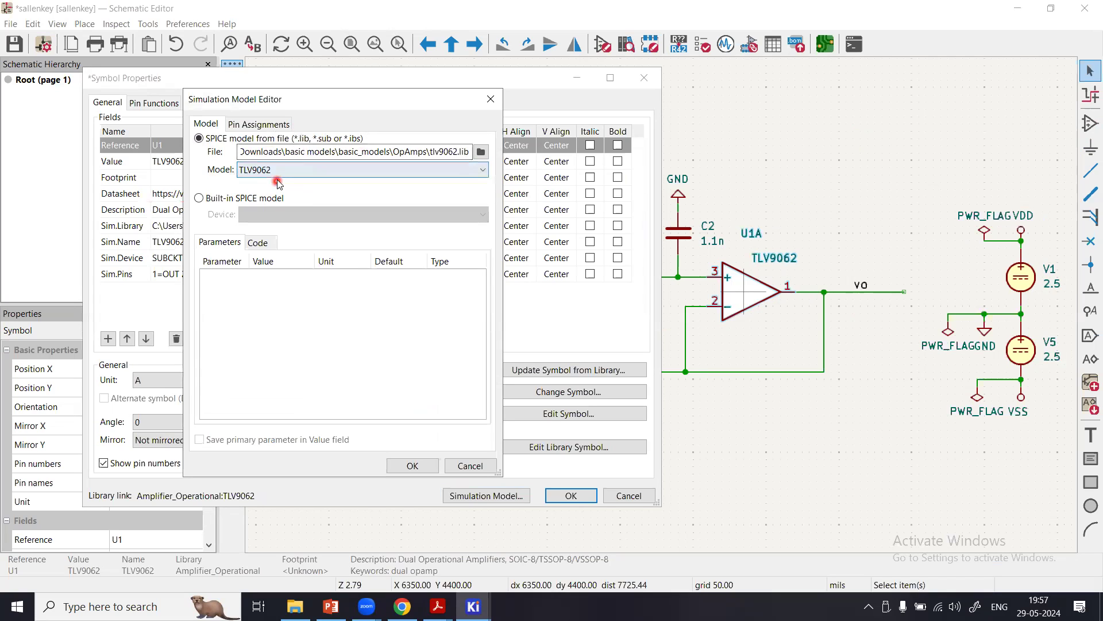
pyautogui.click(416, 466)
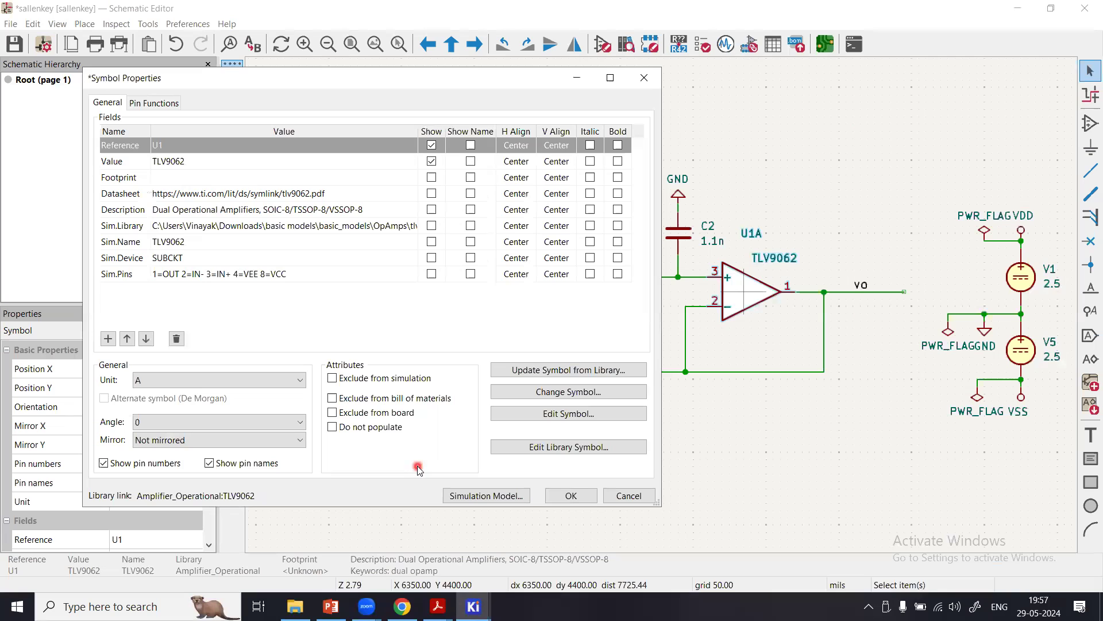
pyautogui.click(581, 501)
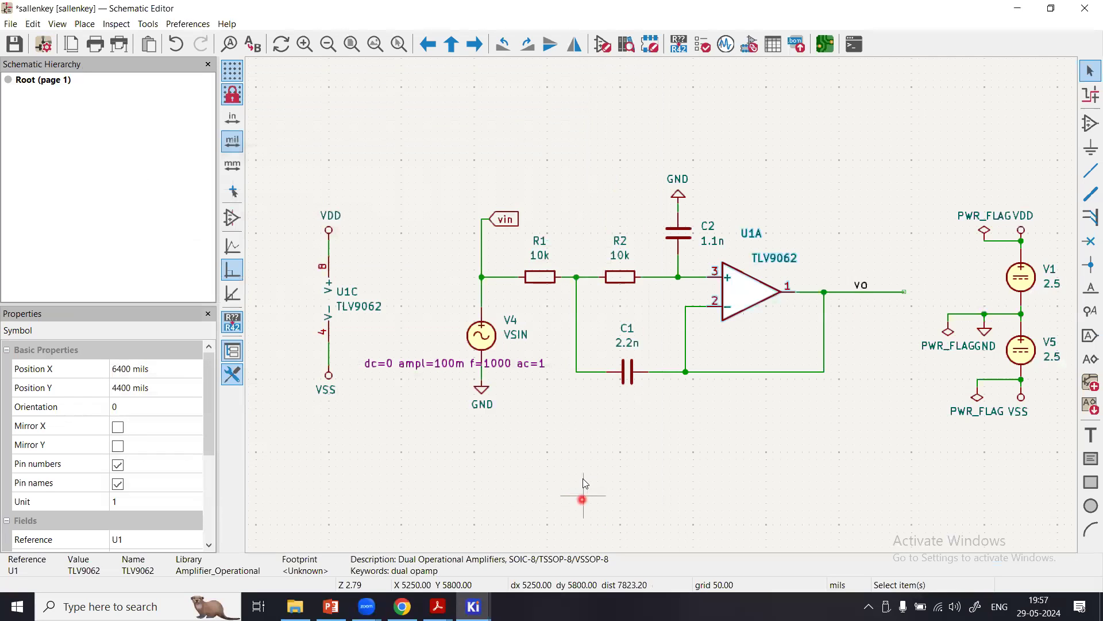
pyautogui.click(852, 228)
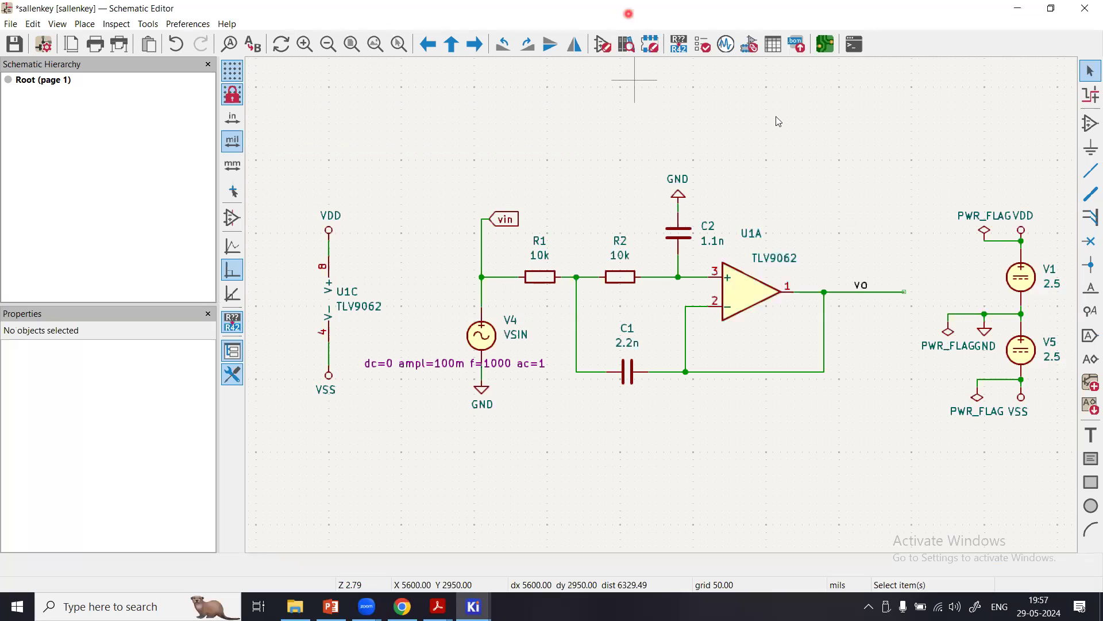
pyautogui.click(728, 46)
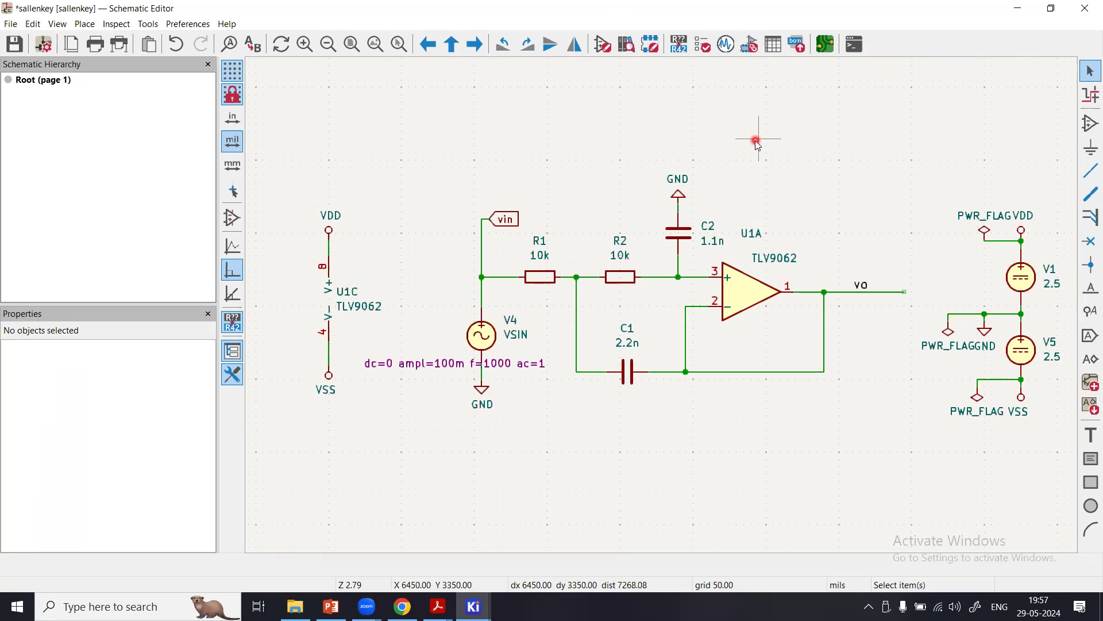
# Add a TLV9062 op-amp symbol, starting with Unit A, and place its three units in a row above the filter circuit.
pyautogui.click(1090, 124)
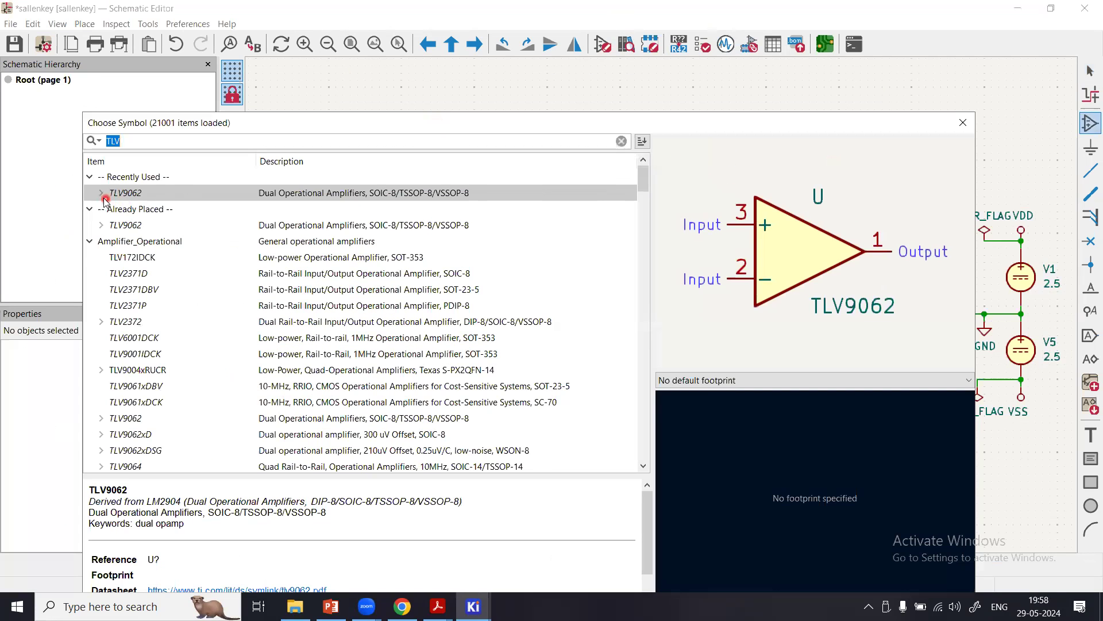
pyautogui.click(100, 196)
pyautogui.click(131, 211)
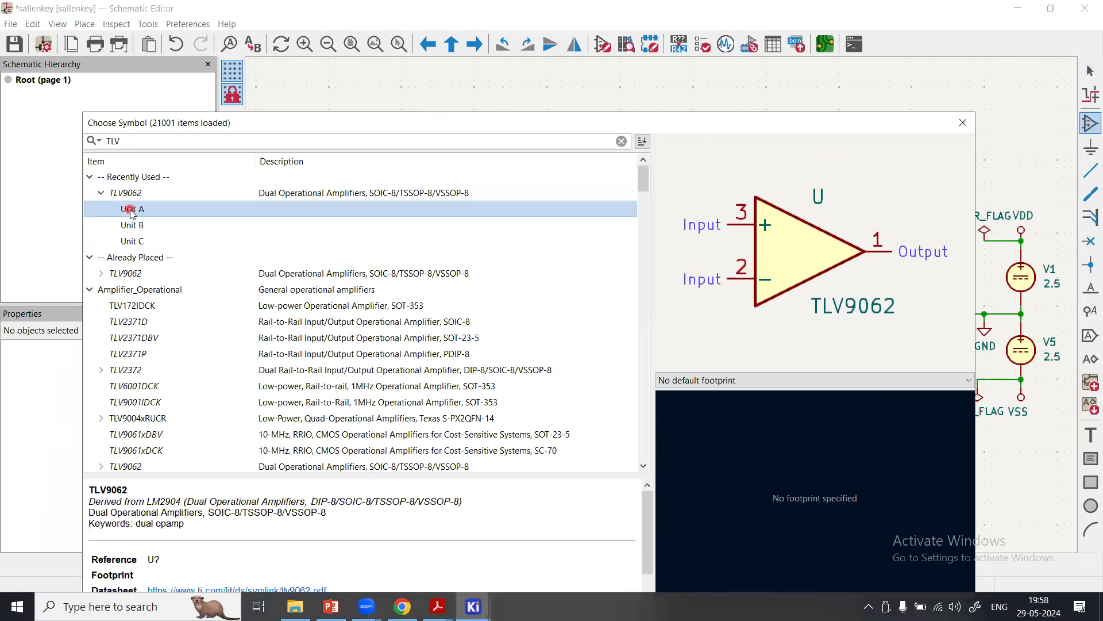
pyautogui.doubleClick(131, 211)
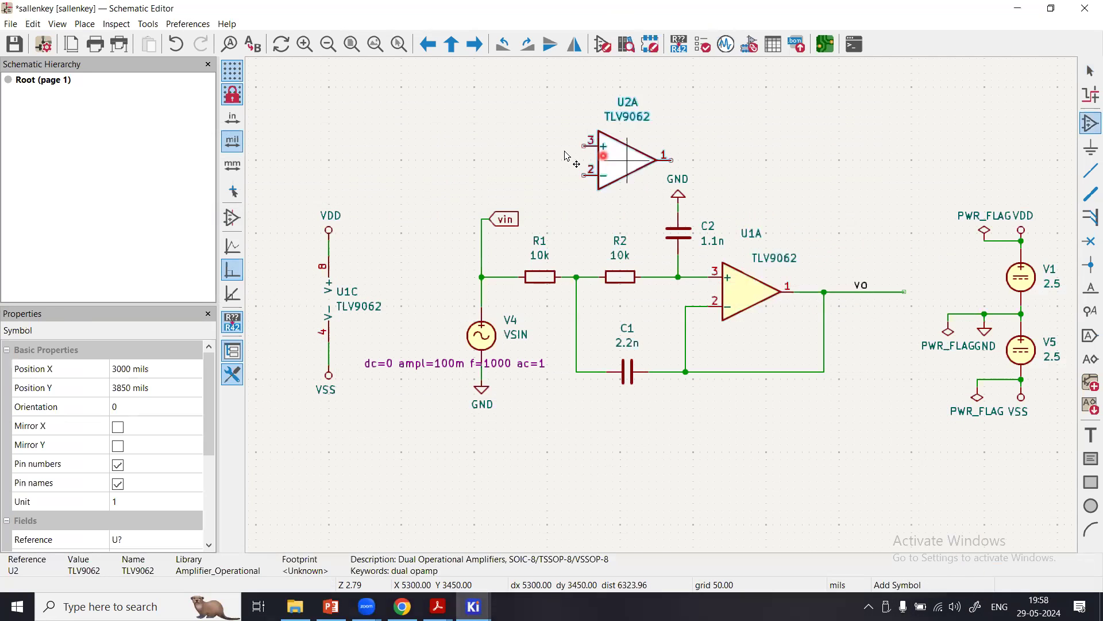
pyautogui.click(487, 144)
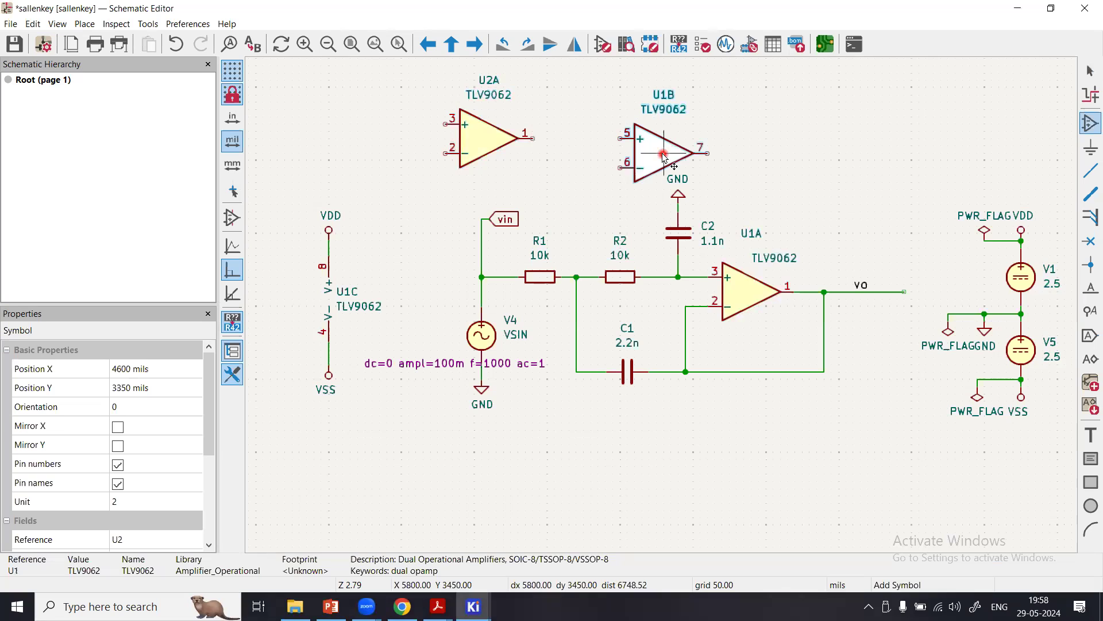
pyautogui.click(711, 136)
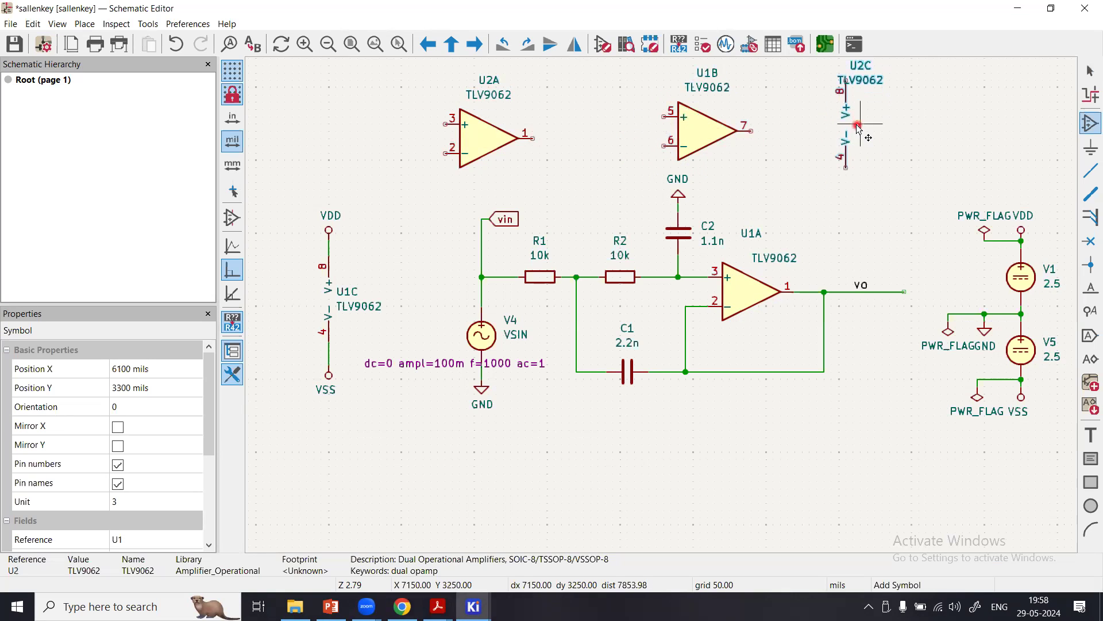
pyautogui.click(858, 126)
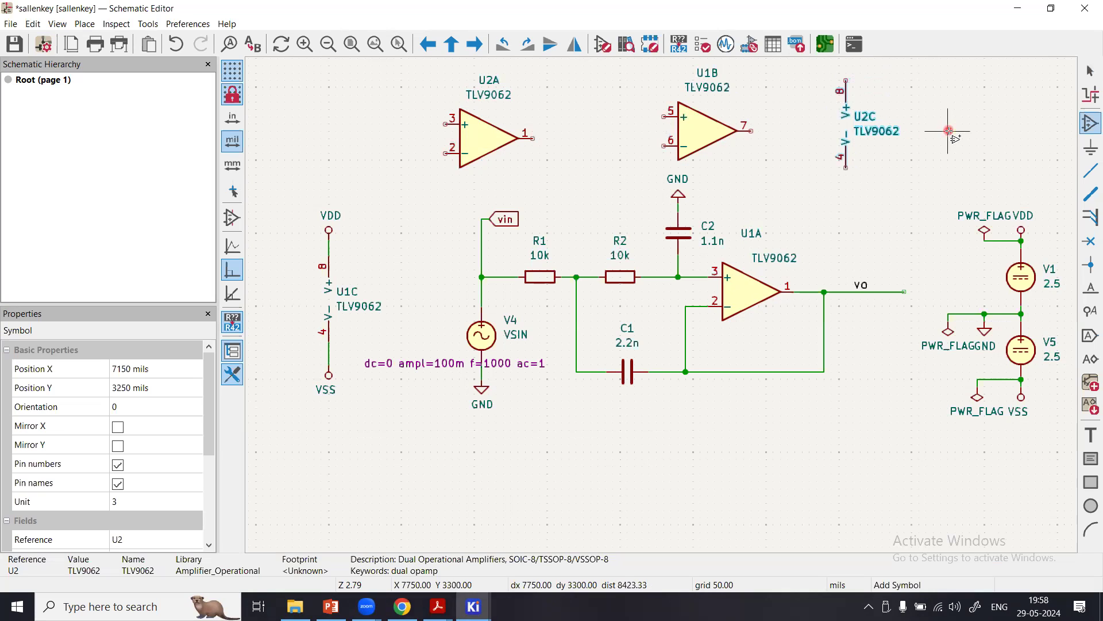
pyautogui.press('Escape')
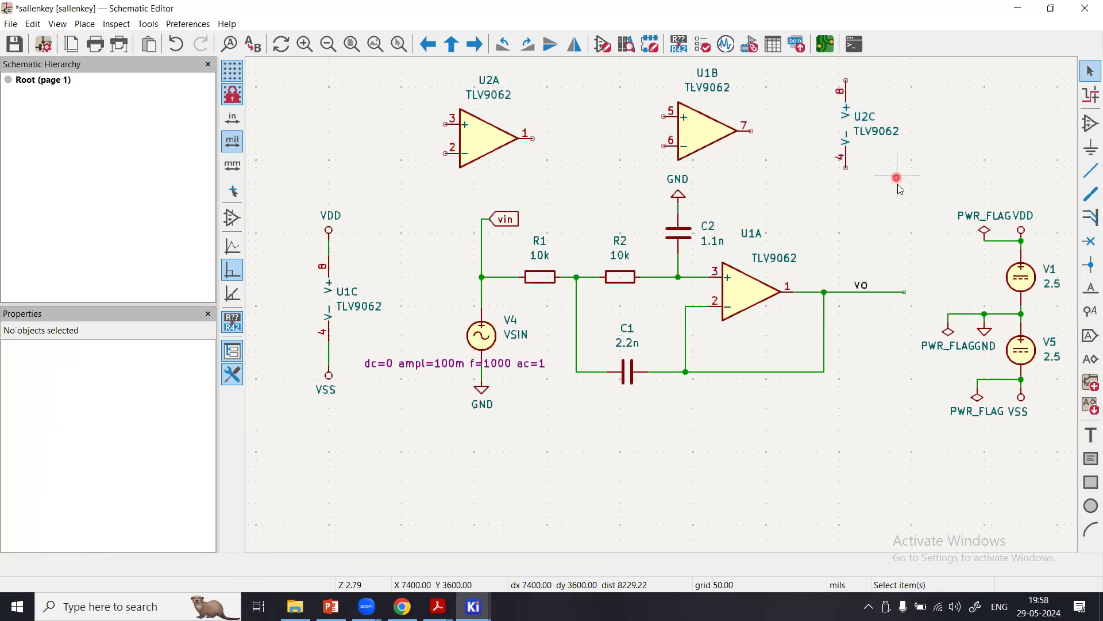
# Delete the newly placed U1B and U2C units and move U2A to X 5200, Y 3550 mils.
pyautogui.moveTo(950, 154); pyautogui.dragTo(656, 64)
pyautogui.press('Delete')
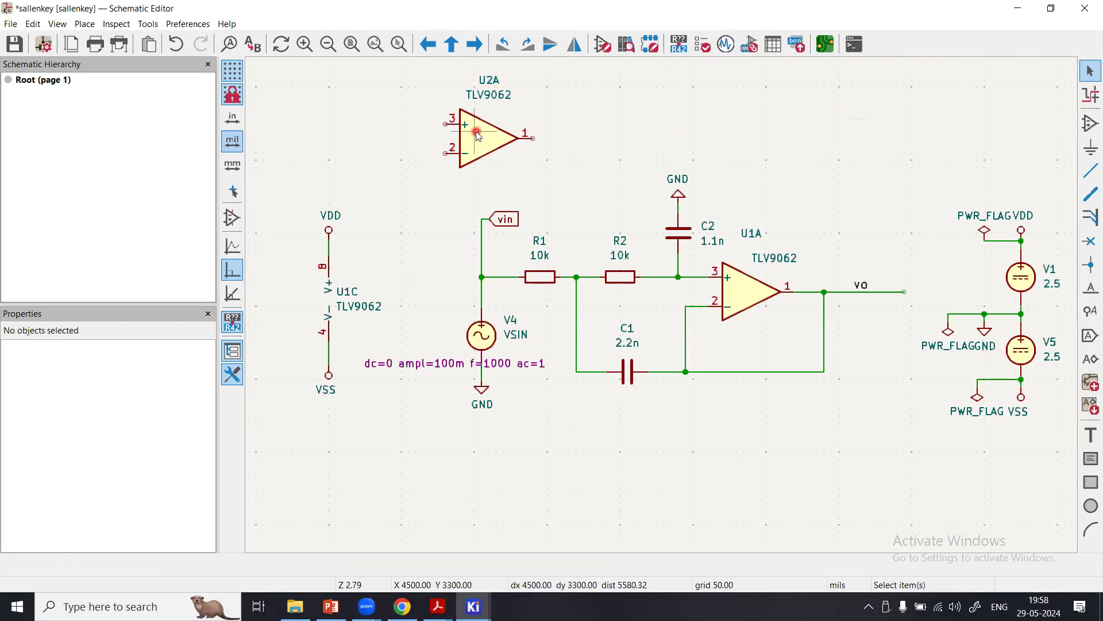
pyautogui.moveTo(476, 132); pyautogui.dragTo(584, 147)
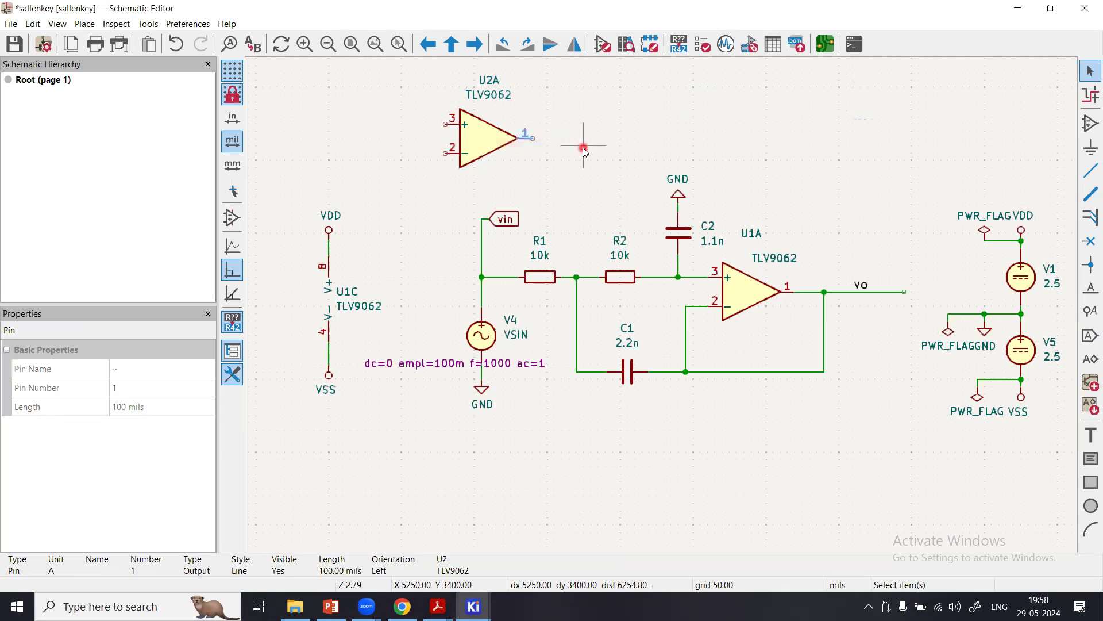
pyautogui.click(492, 140)
pyautogui.moveTo(492, 140); pyautogui.dragTo(561, 166)
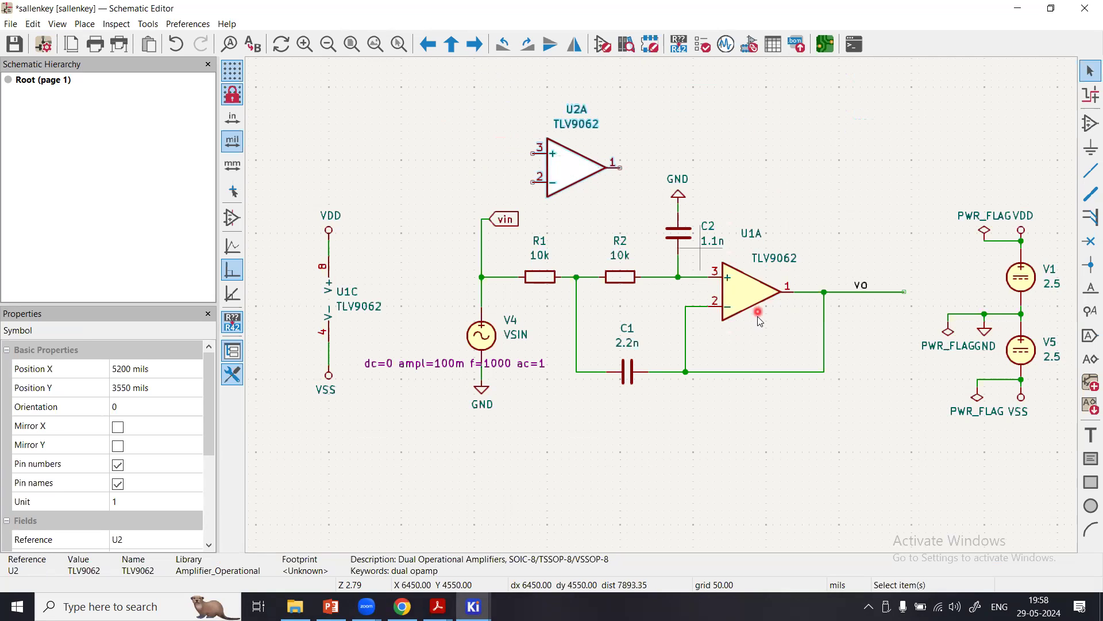
# Assign the tlv9062 library file from the OpAmps folder to U2A's simulation model and choose the TLV9062 model.
pyautogui.doubleClick(575, 166)
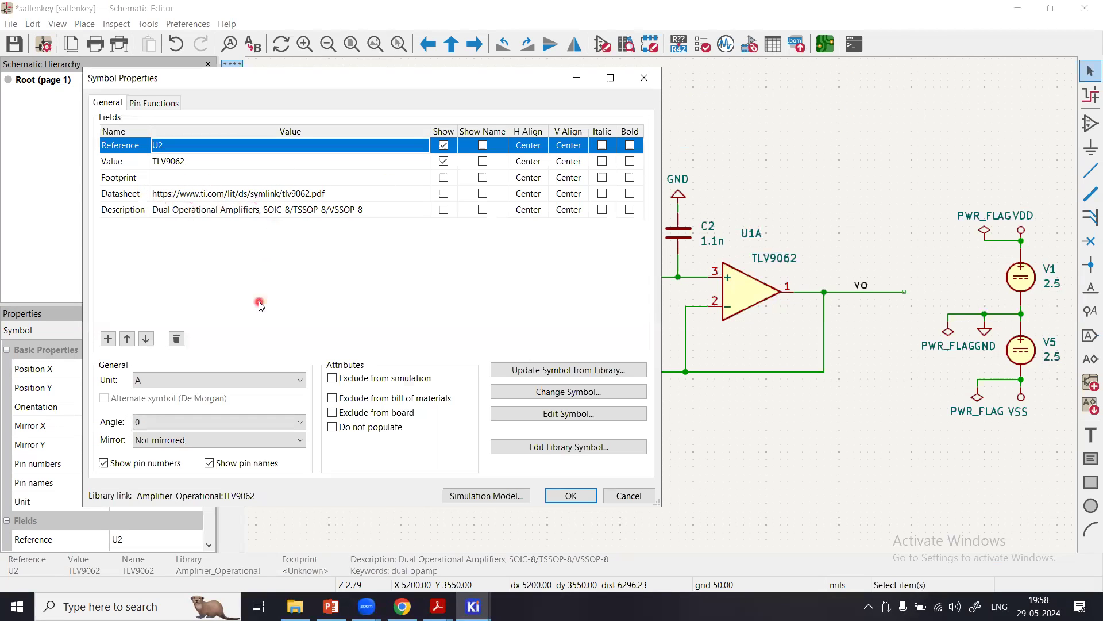
pyautogui.click(498, 498)
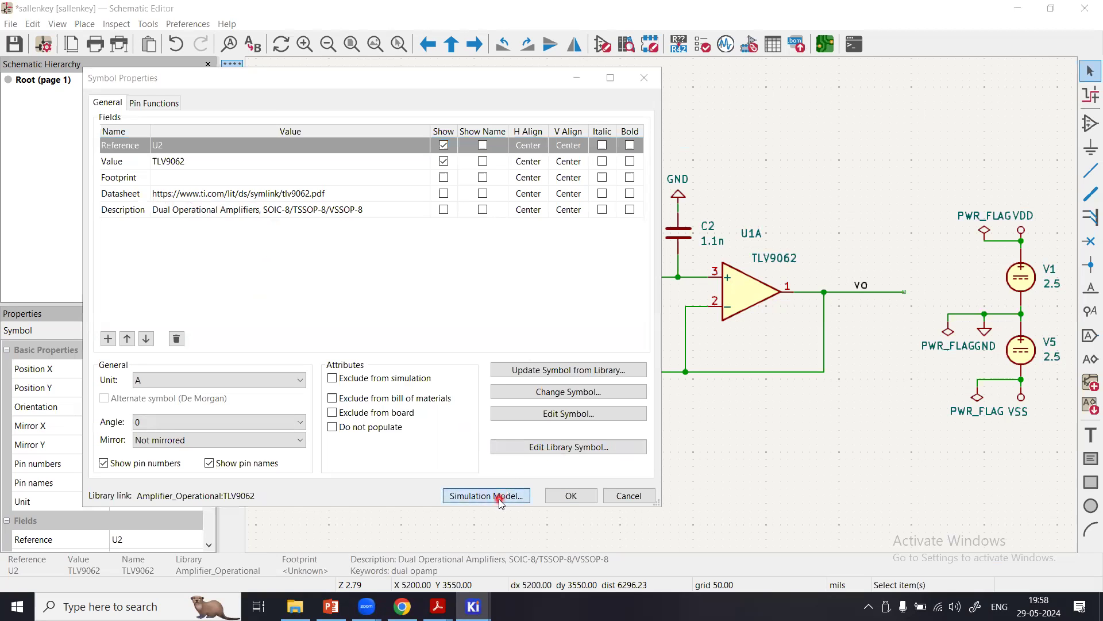
pyautogui.click(265, 154)
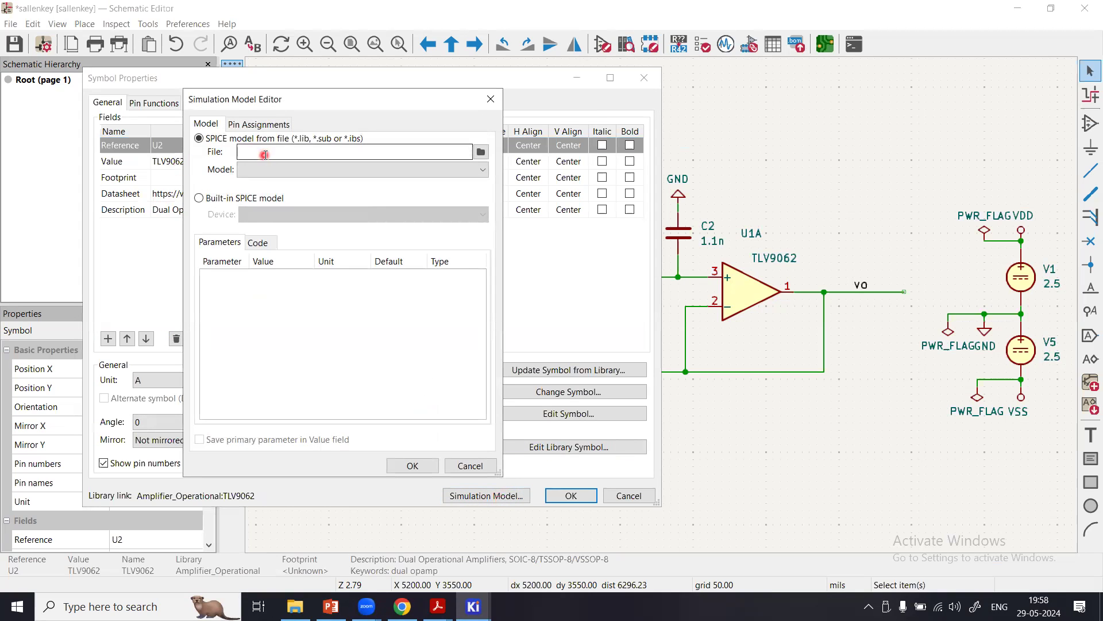
pyautogui.click(482, 153)
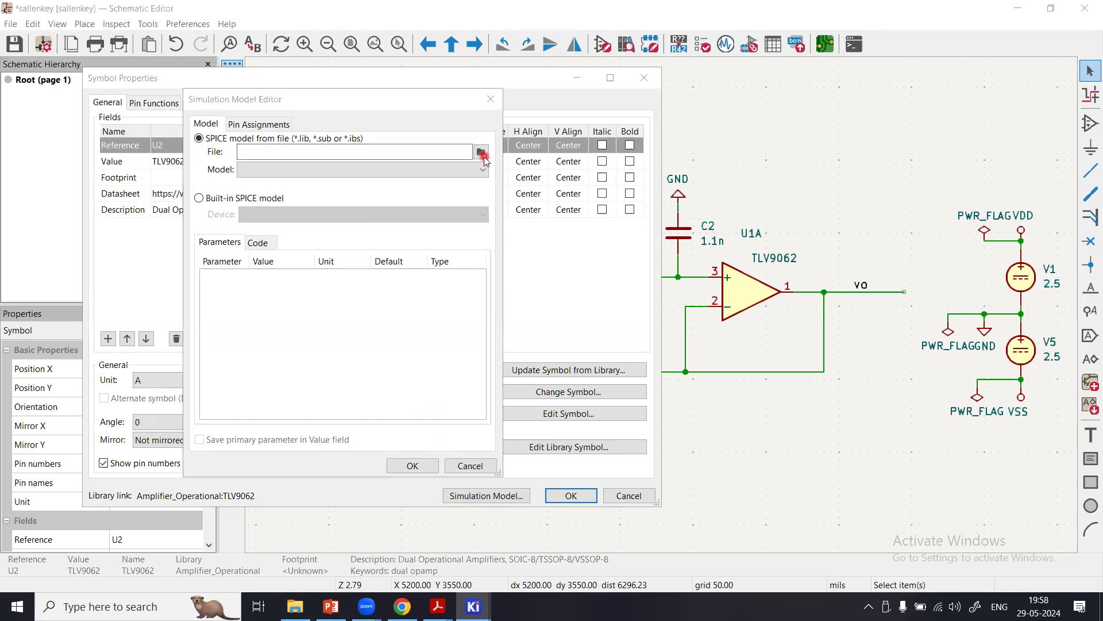
pyautogui.doubleClick(729, 278)
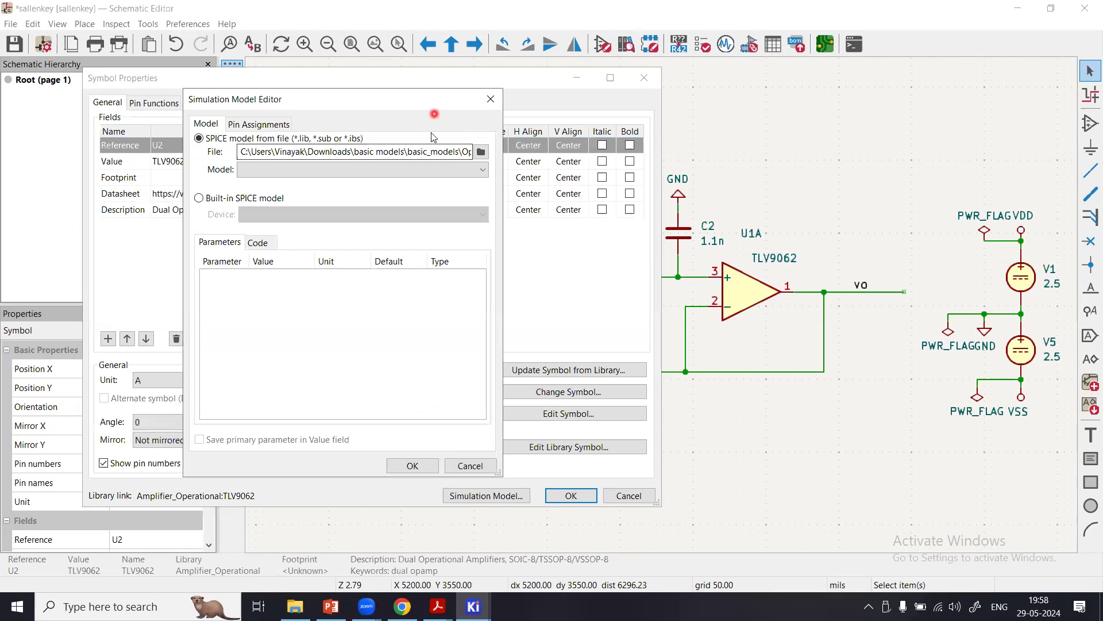
pyautogui.click(368, 170)
pyautogui.click(323, 189)
pyautogui.click(428, 466)
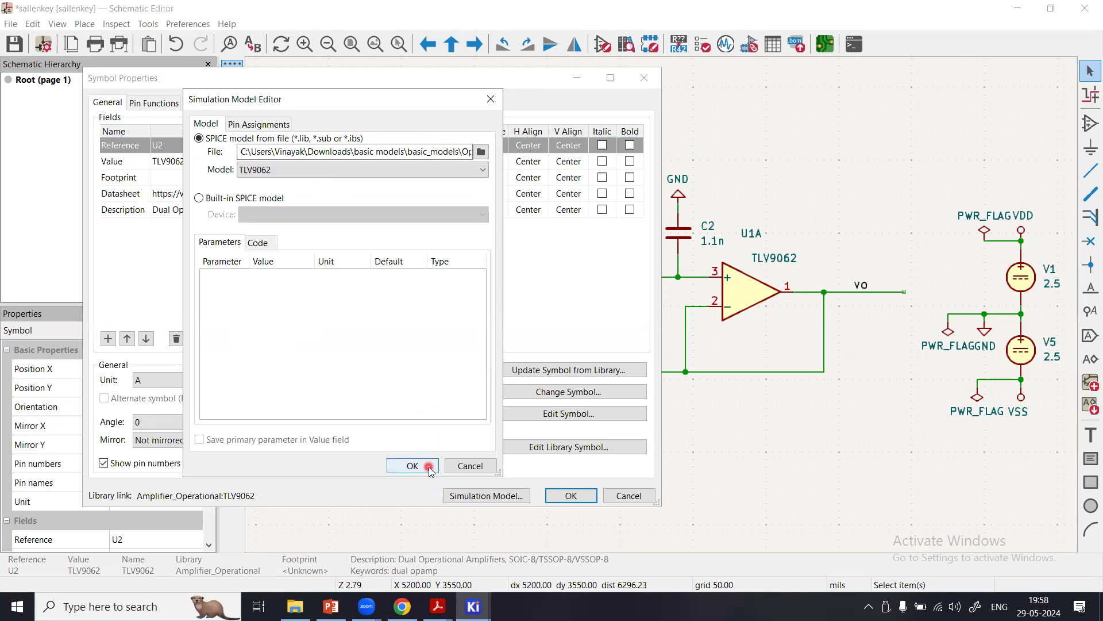
# Show the pin assignments of U2A's simulation model and enlarge the editor window to view the reference code.
pyautogui.click(466, 495)
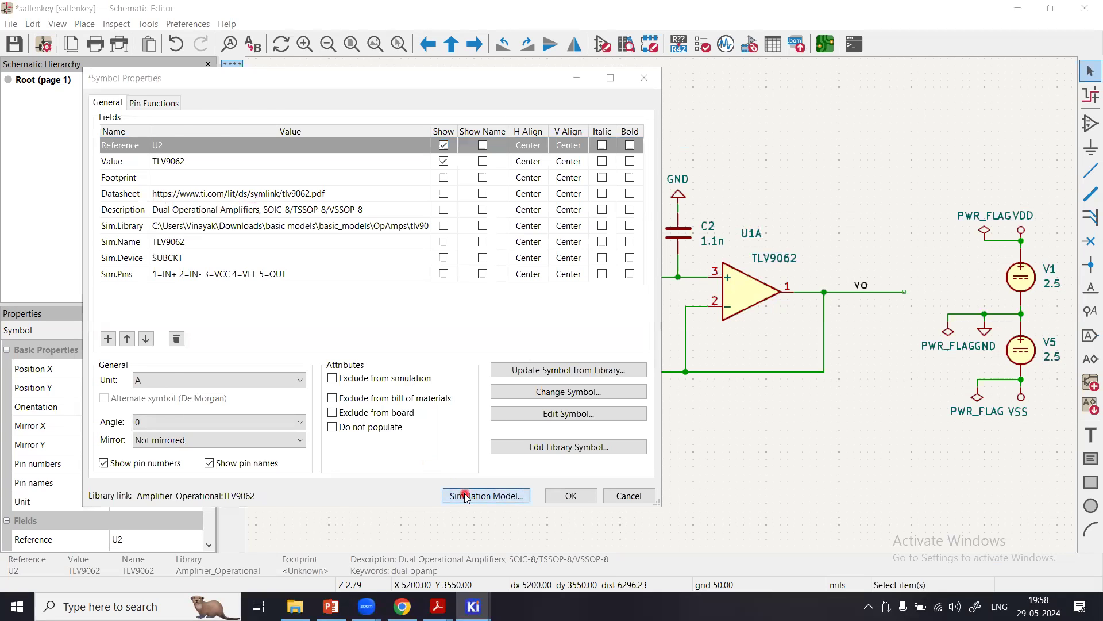
pyautogui.click(236, 126)
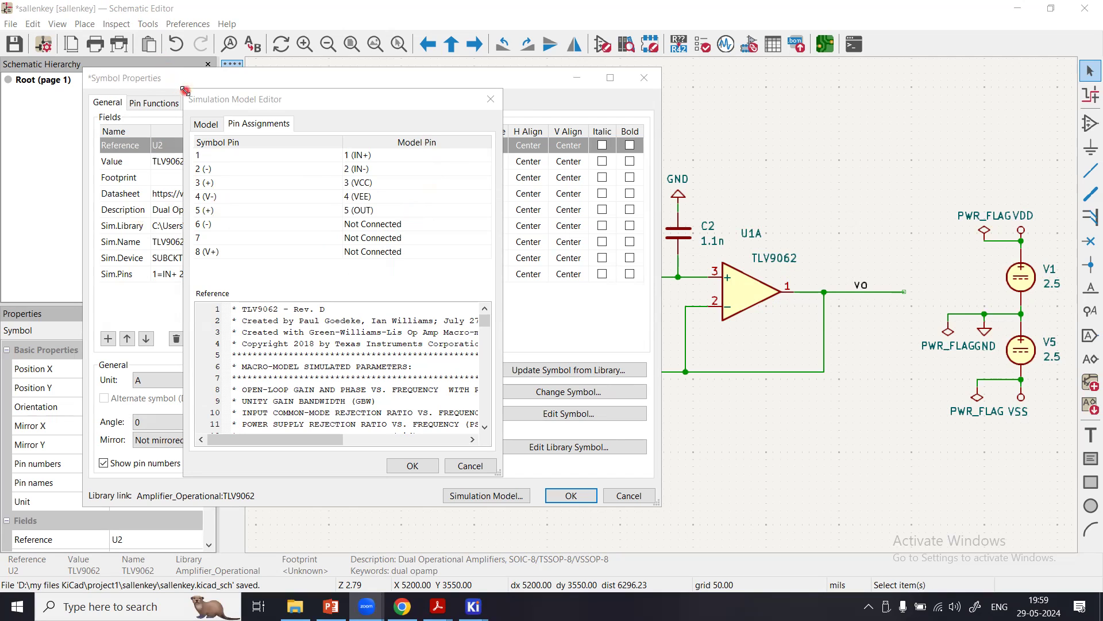
pyautogui.moveTo(185, 90); pyautogui.dragTo(73, 33)
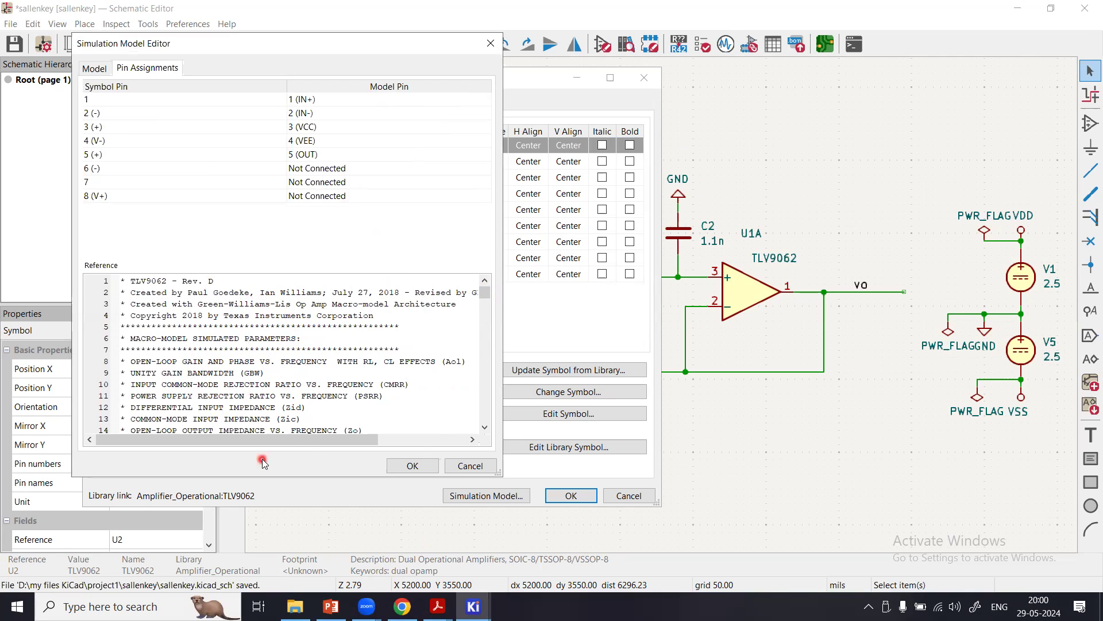
# Examine the .subckt TLV9062 line in U2A's model reference code alongside the pin assignments and close the Simulation Model Editor.
pyautogui.moveTo(310, 440); pyautogui.dragTo(288, 454)
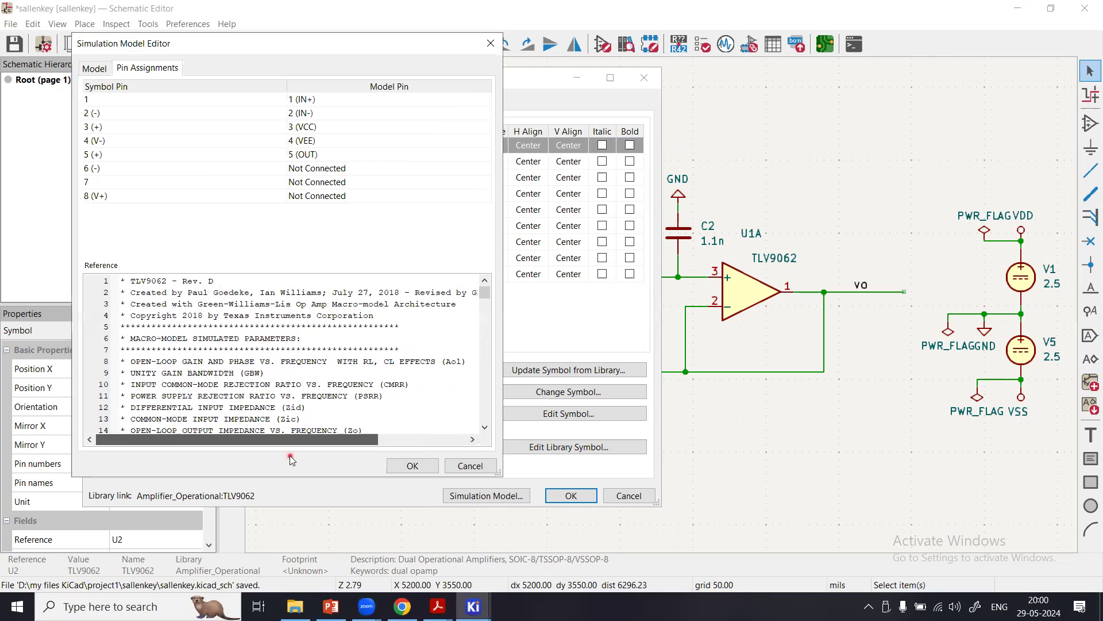
pyautogui.moveTo(482, 297); pyautogui.dragTo(486, 311)
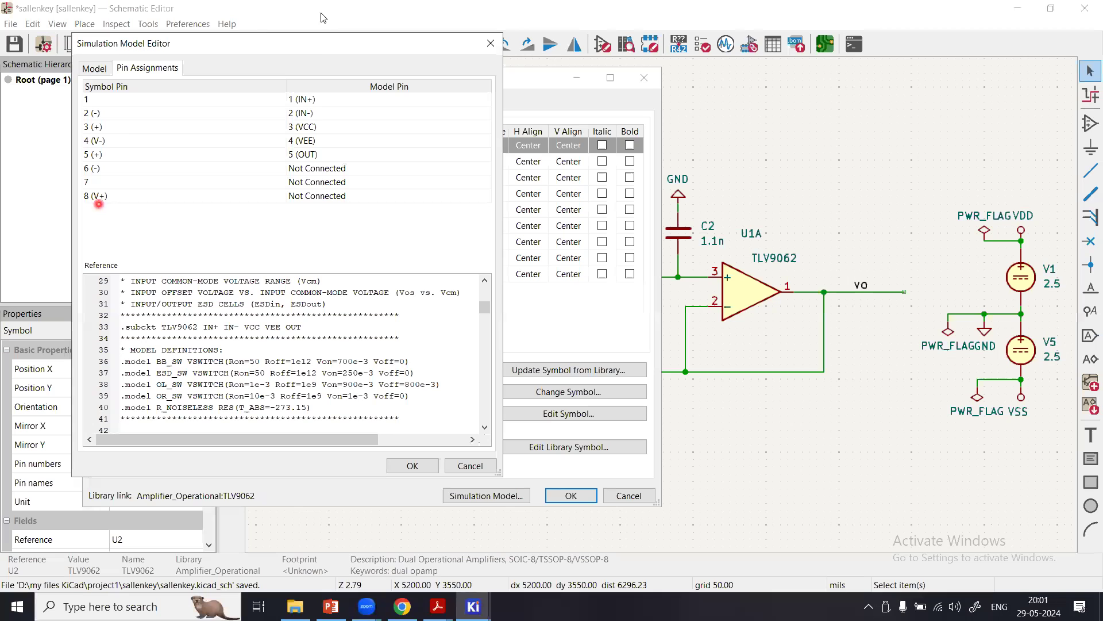
pyautogui.moveTo(629, 47); pyautogui.dragTo(841, 83)
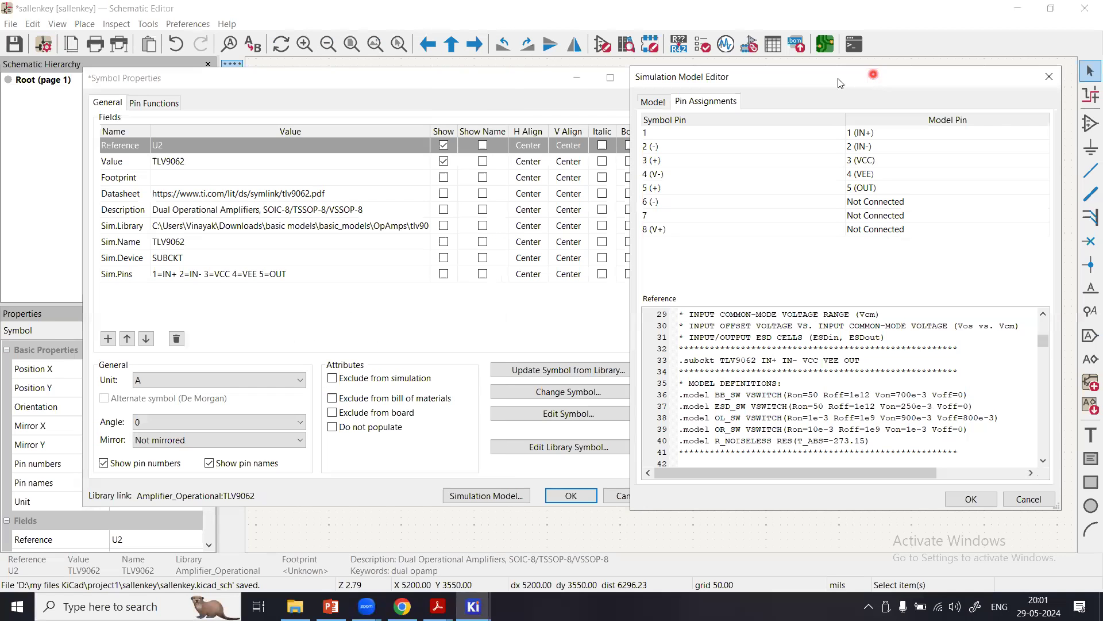
pyautogui.click(500, 84)
pyautogui.click(728, 79)
pyautogui.moveTo(728, 79); pyautogui.dragTo(833, 79)
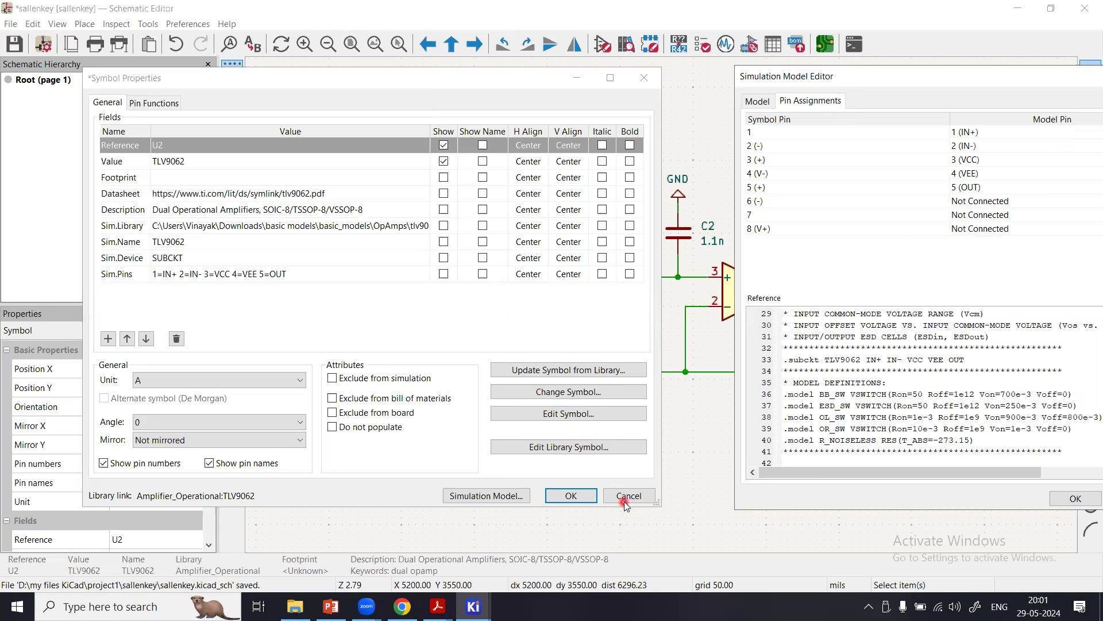
pyautogui.click(1088, 499)
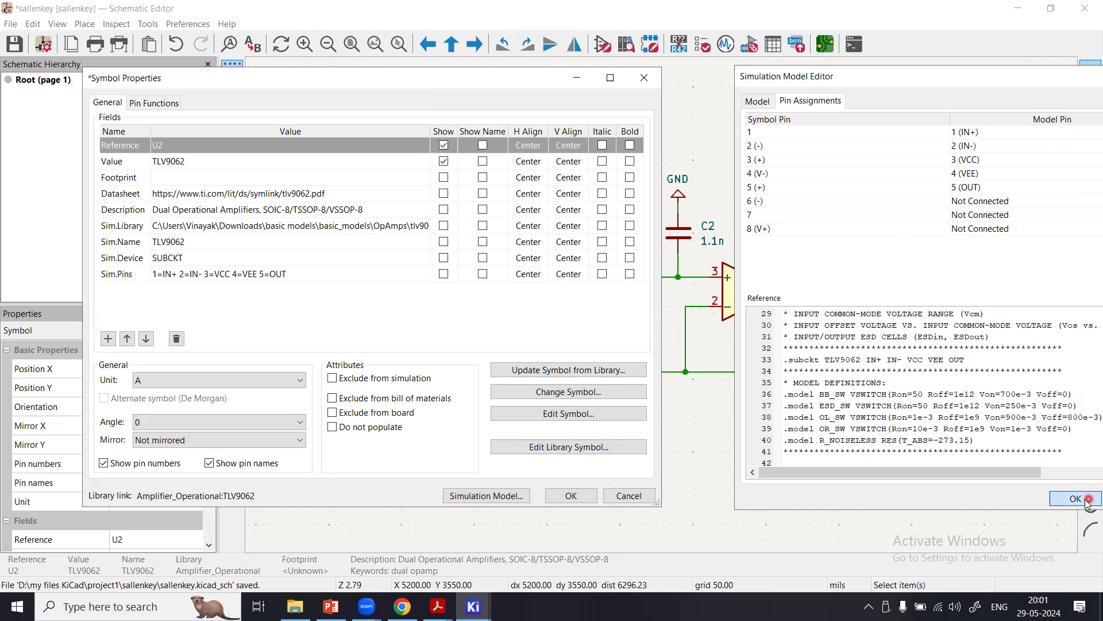
# Uncover U2A on the schematic and reopen its simulation model's pin assignments with the .subckt line in view.
pyautogui.click(419, 83)
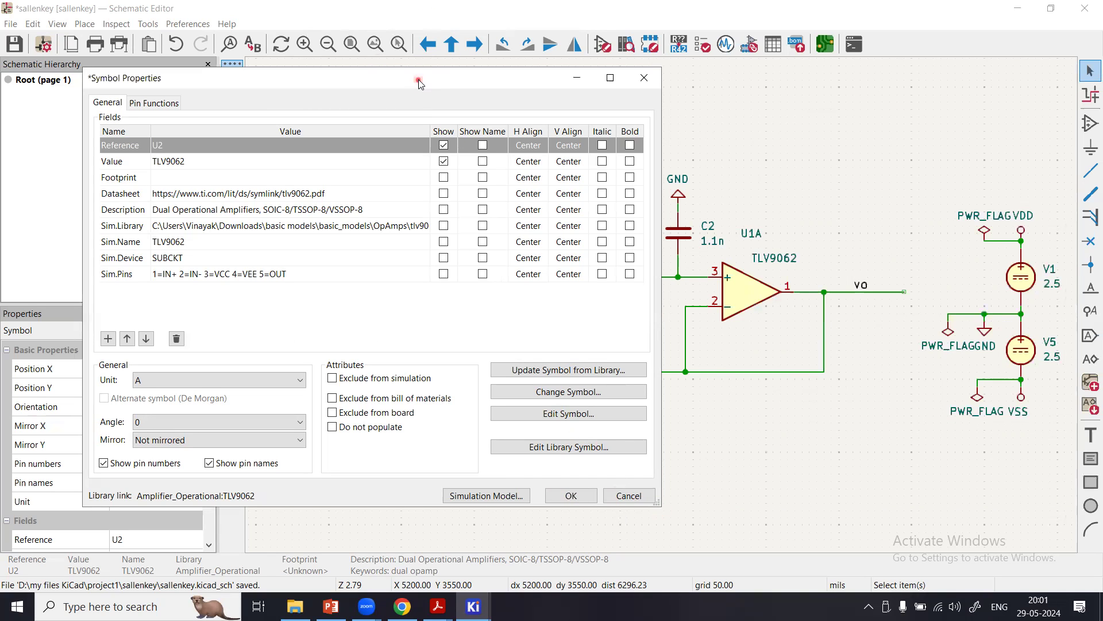
pyautogui.moveTo(419, 82); pyautogui.dragTo(981, 73)
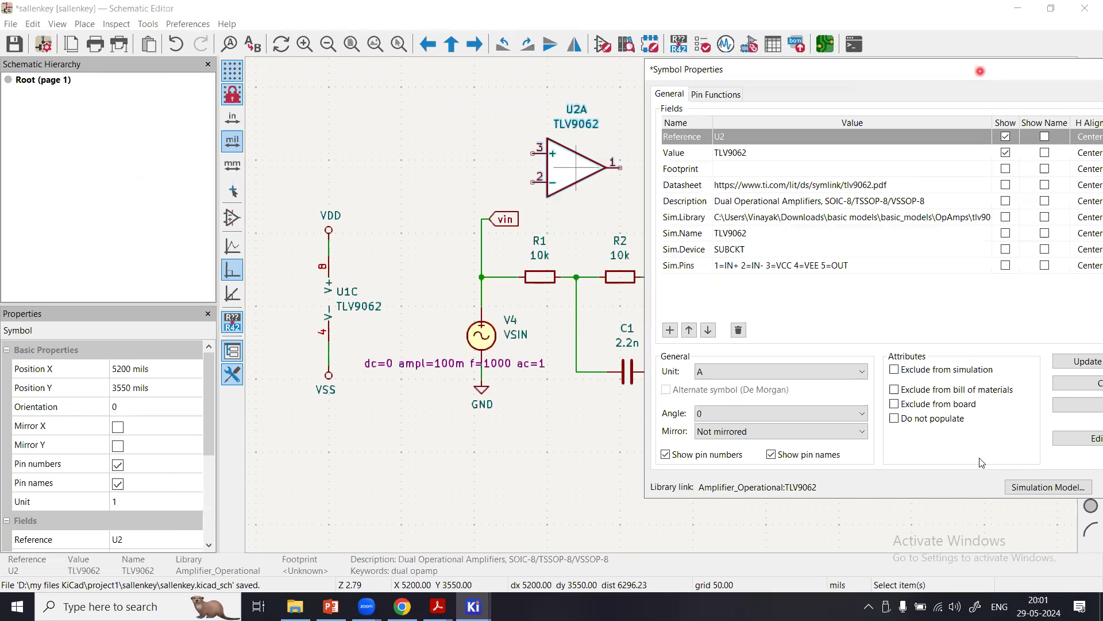
pyautogui.click(1020, 488)
pyautogui.click(811, 106)
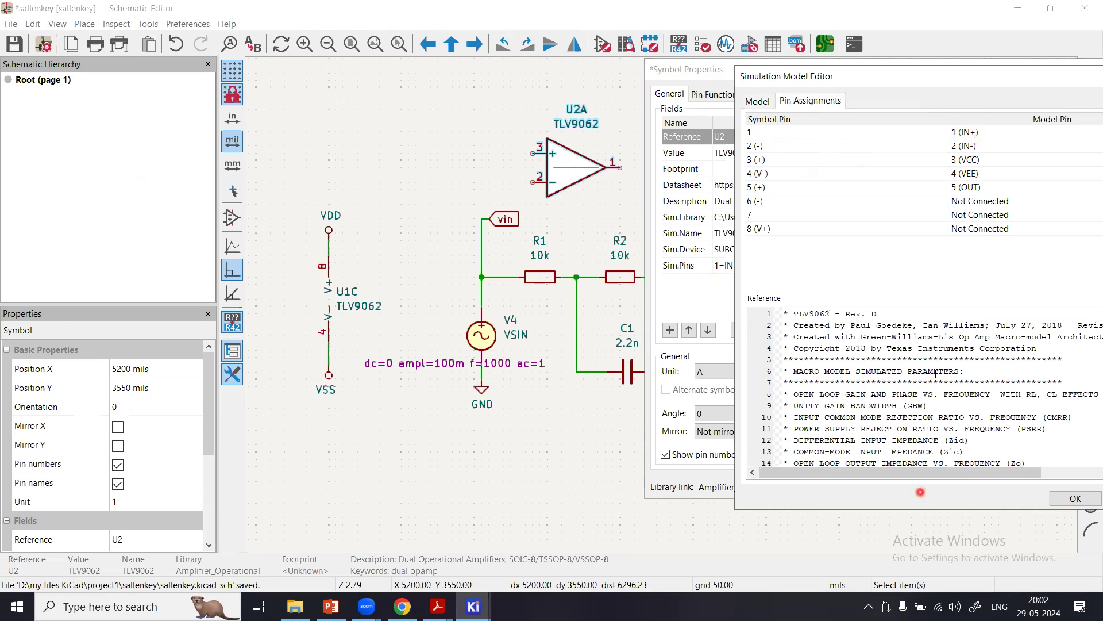
pyautogui.scroll(-4, 955, 423)
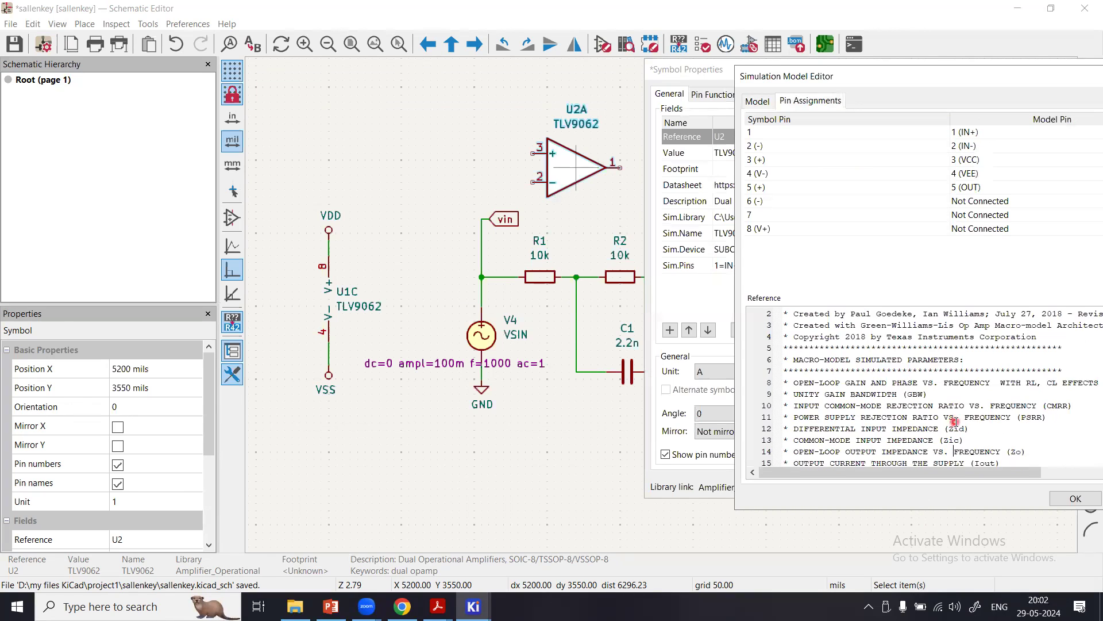
pyautogui.scroll(-5, 955, 423)
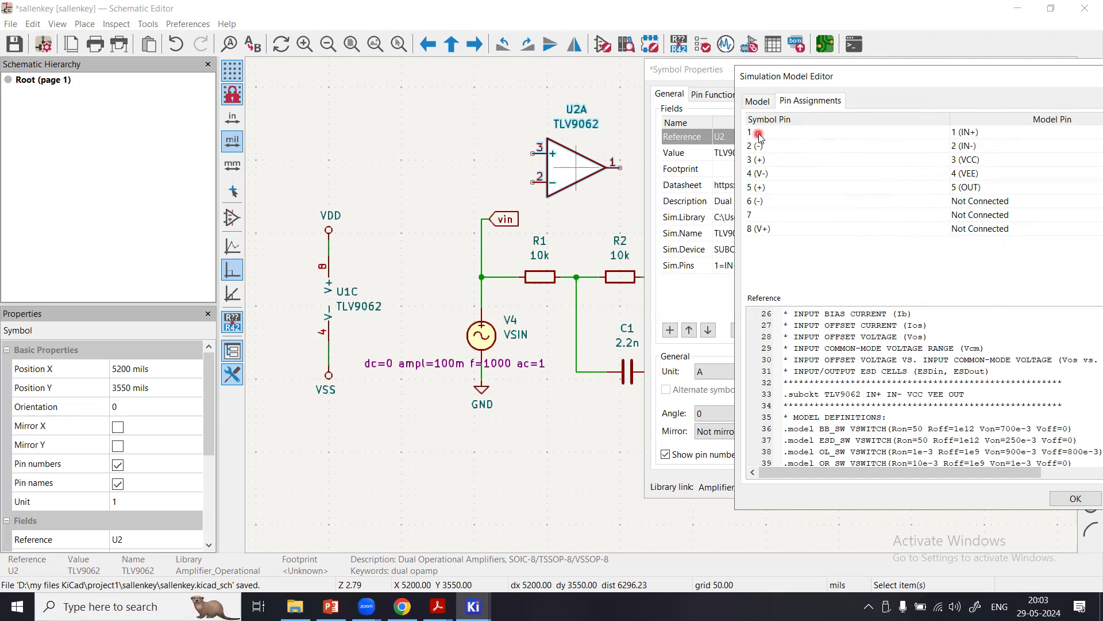
# Assign model pin 5 (OUT) to U2A's symbol pin 1 and model pin 1 (IN+) to symbol pin 3.
pyautogui.click(964, 134)
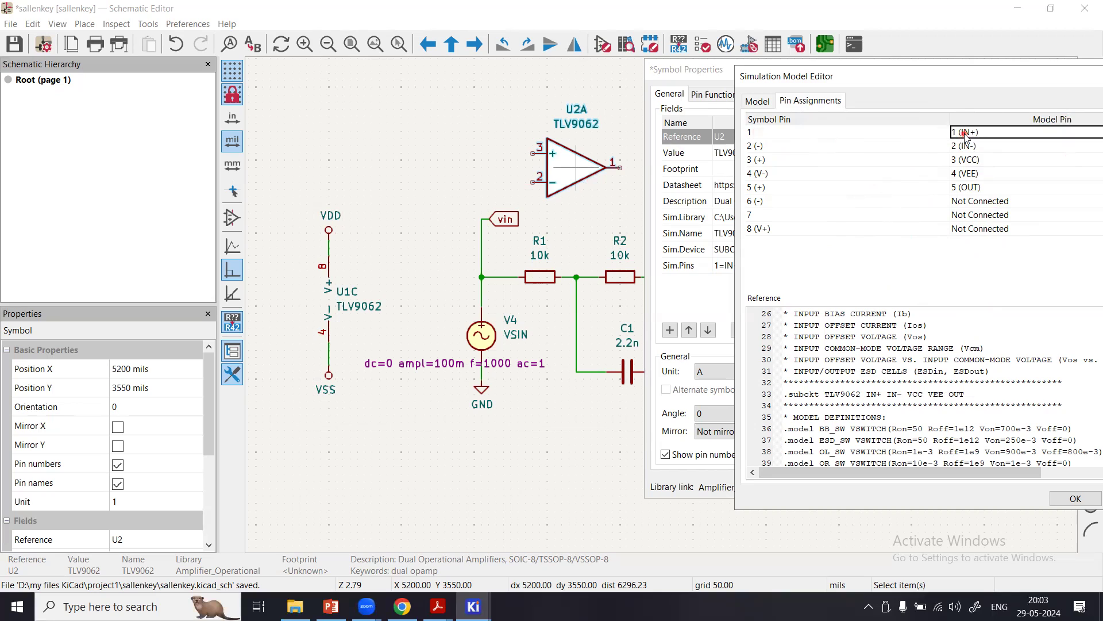
pyautogui.click(966, 134)
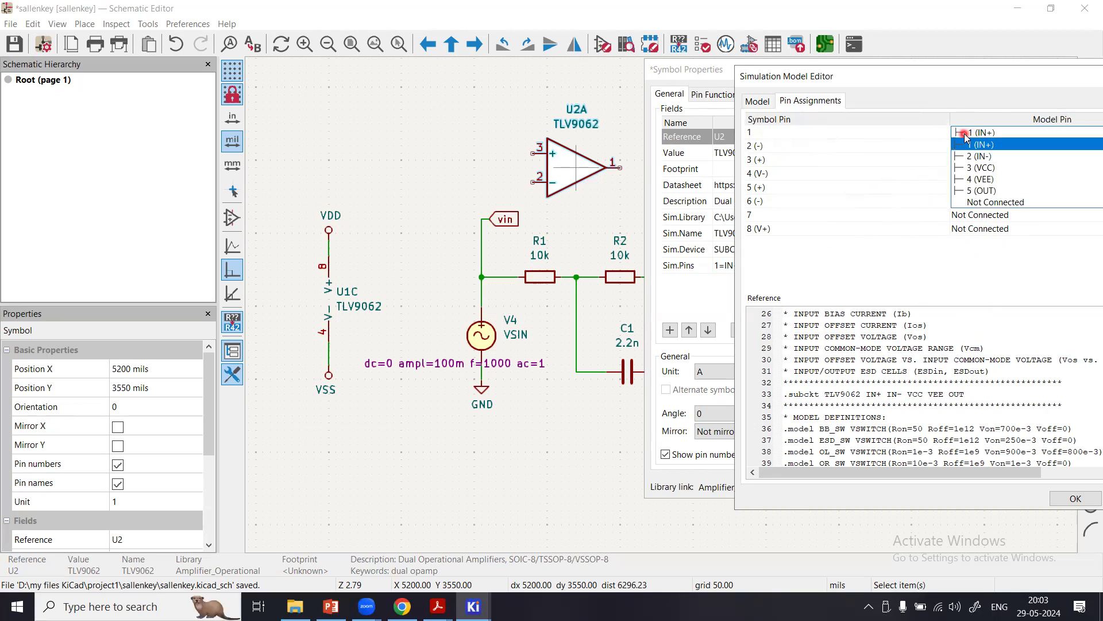
pyautogui.click(979, 190)
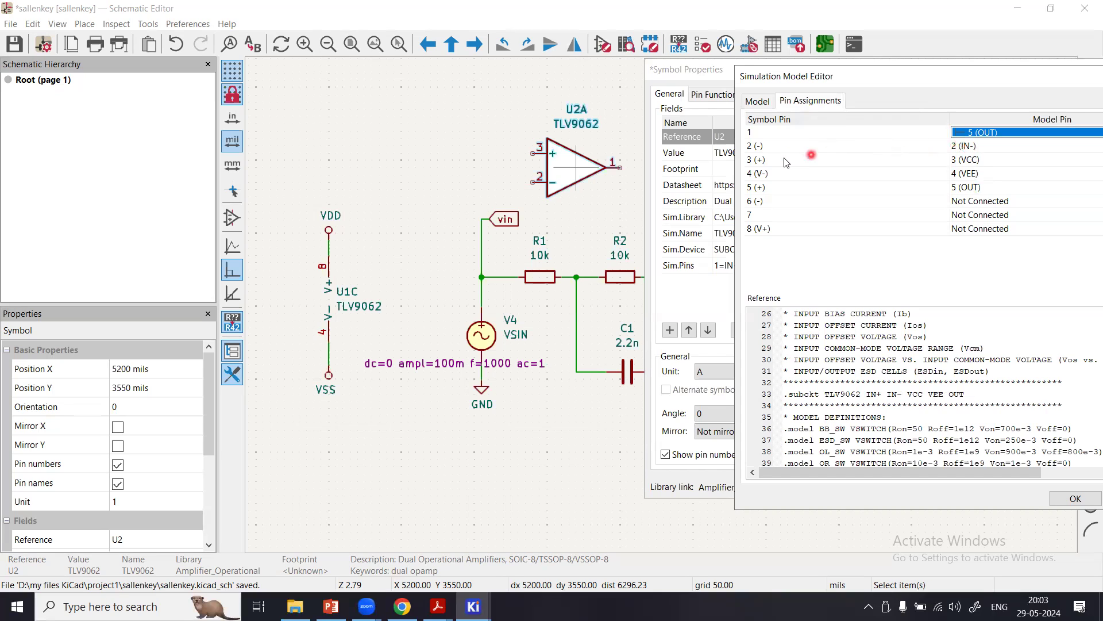
pyautogui.click(979, 164)
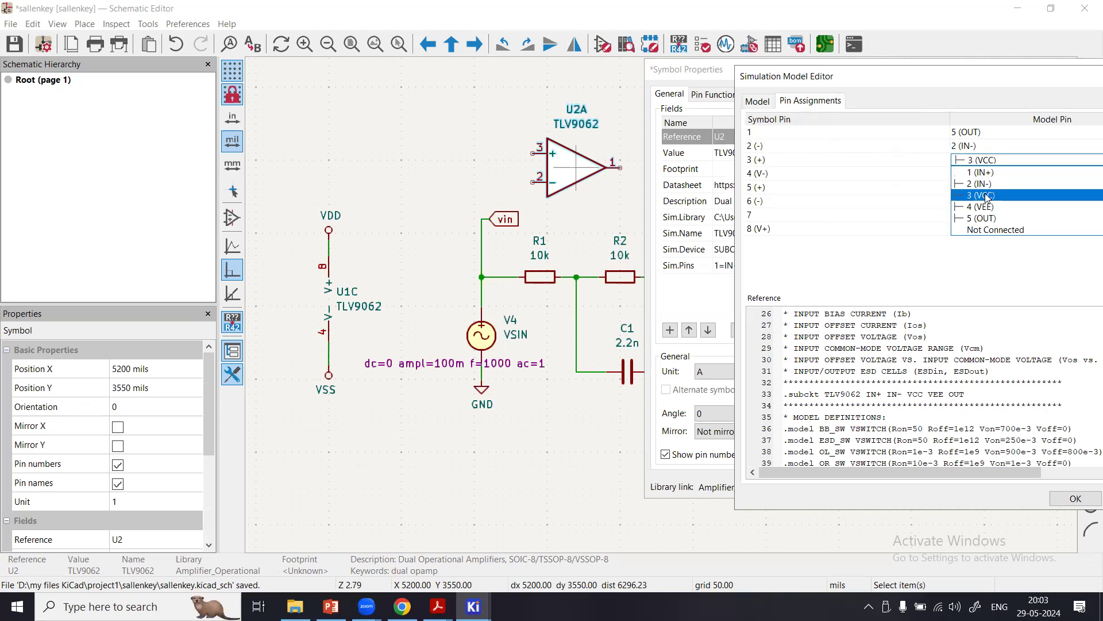
pyautogui.click(998, 173)
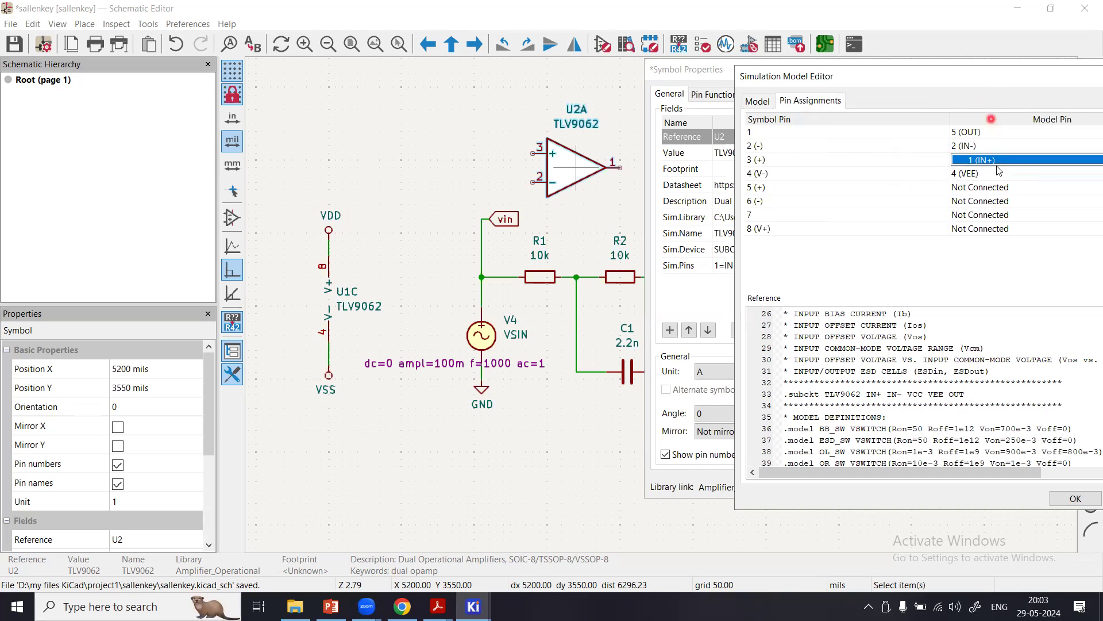
# Check the model pins assigned to U2A's symbol pins 4 through 7.
pyautogui.click(1003, 173)
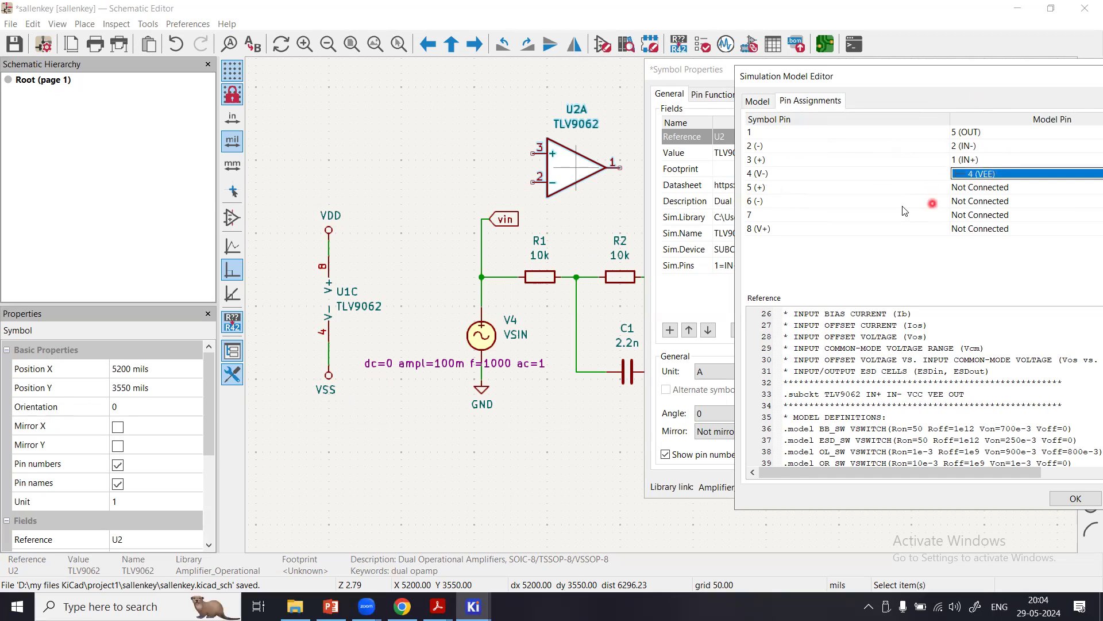
pyautogui.click(971, 190)
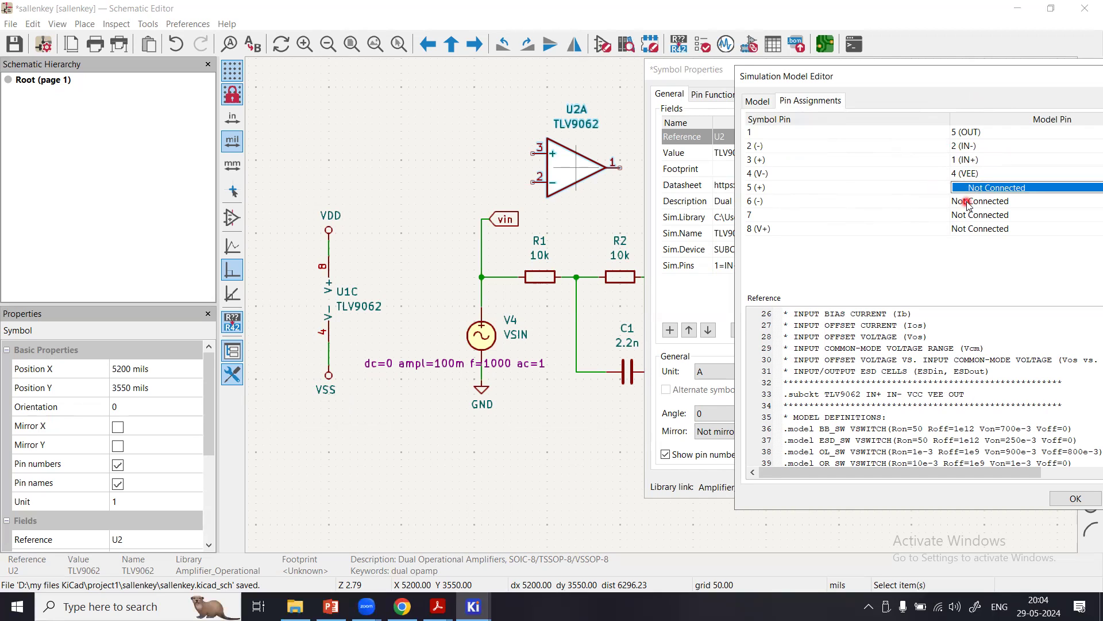
pyautogui.click(968, 202)
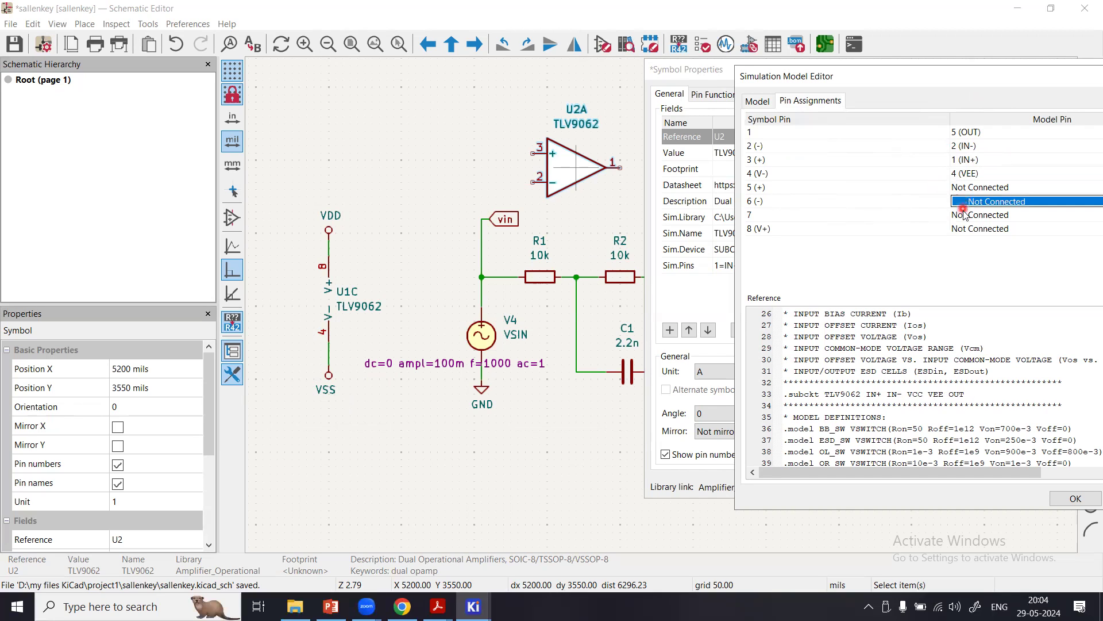
pyautogui.click(964, 216)
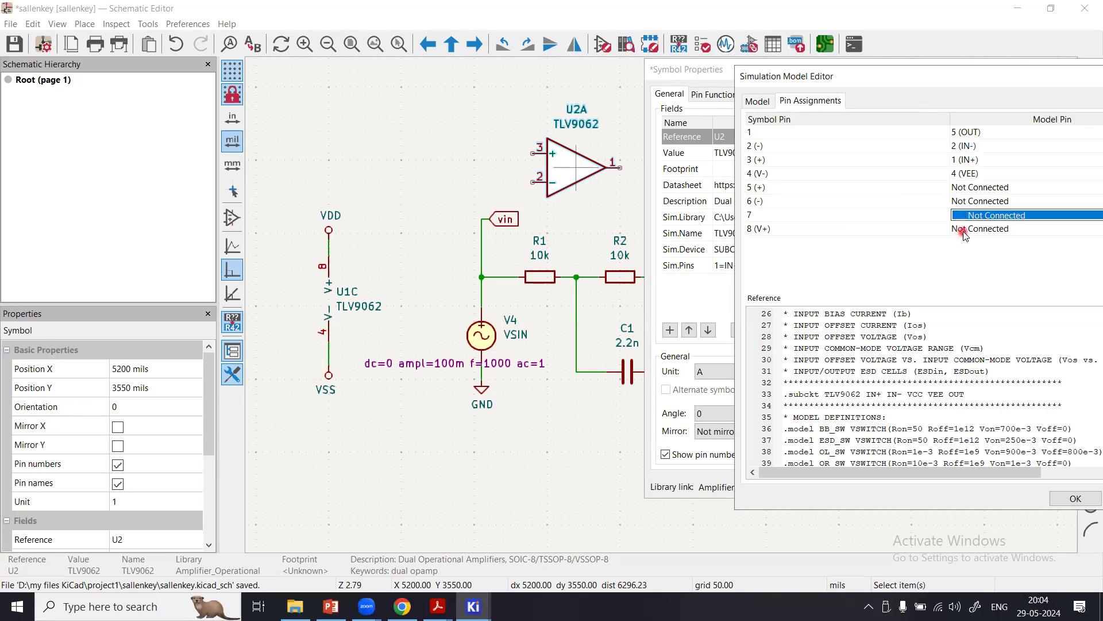
# Assign model pin 3 (VCC) to U2A's symbol pin 8 (V+) and apply the model and symbol properties.
pyautogui.click(961, 229)
pyautogui.click(750, 229)
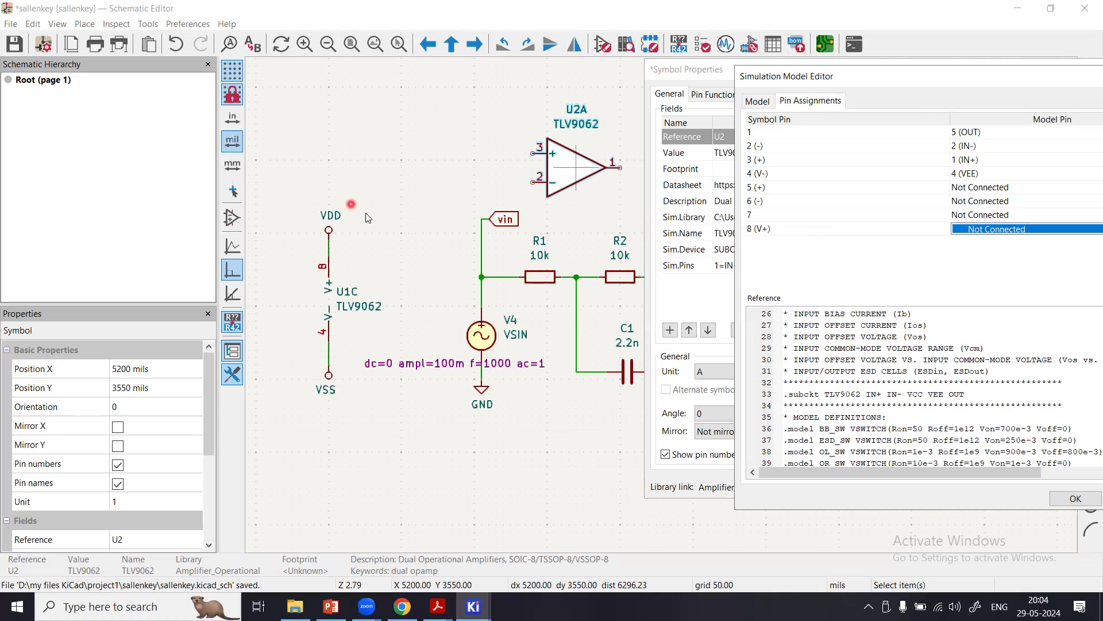
pyautogui.click(1015, 231)
pyautogui.click(1024, 229)
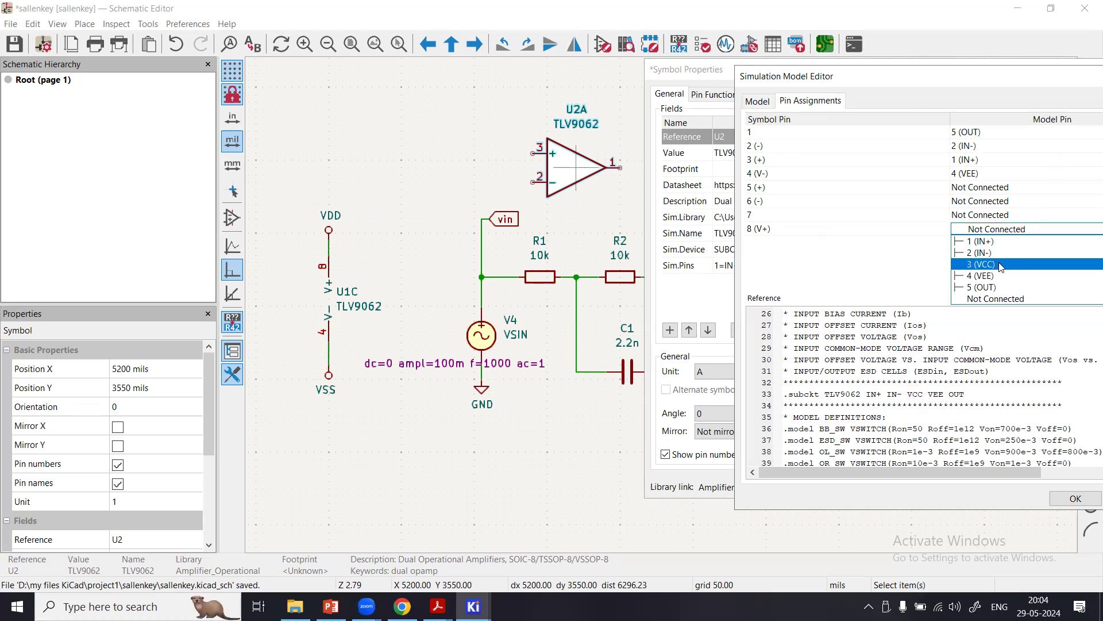
pyautogui.click(981, 264)
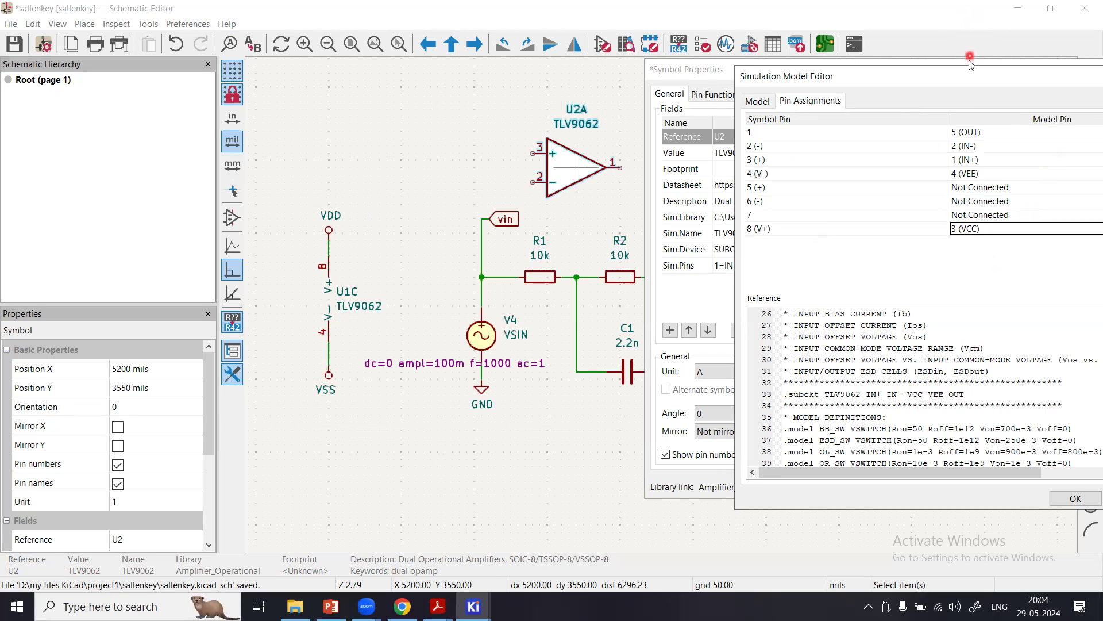
pyautogui.moveTo(967, 77); pyautogui.dragTo(428, 92)
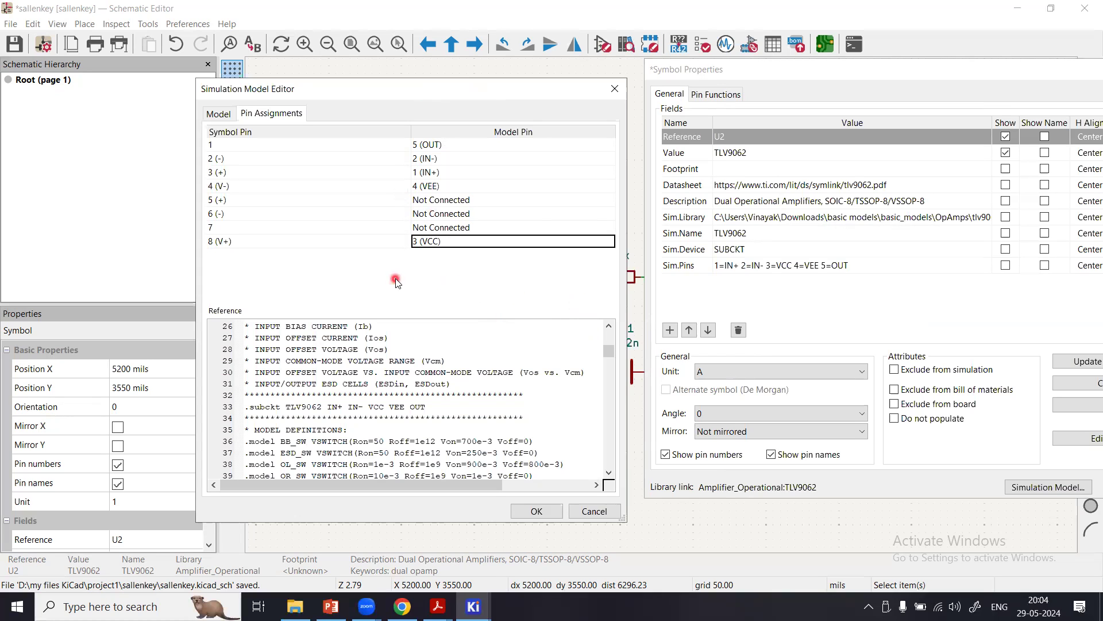
pyautogui.click(548, 511)
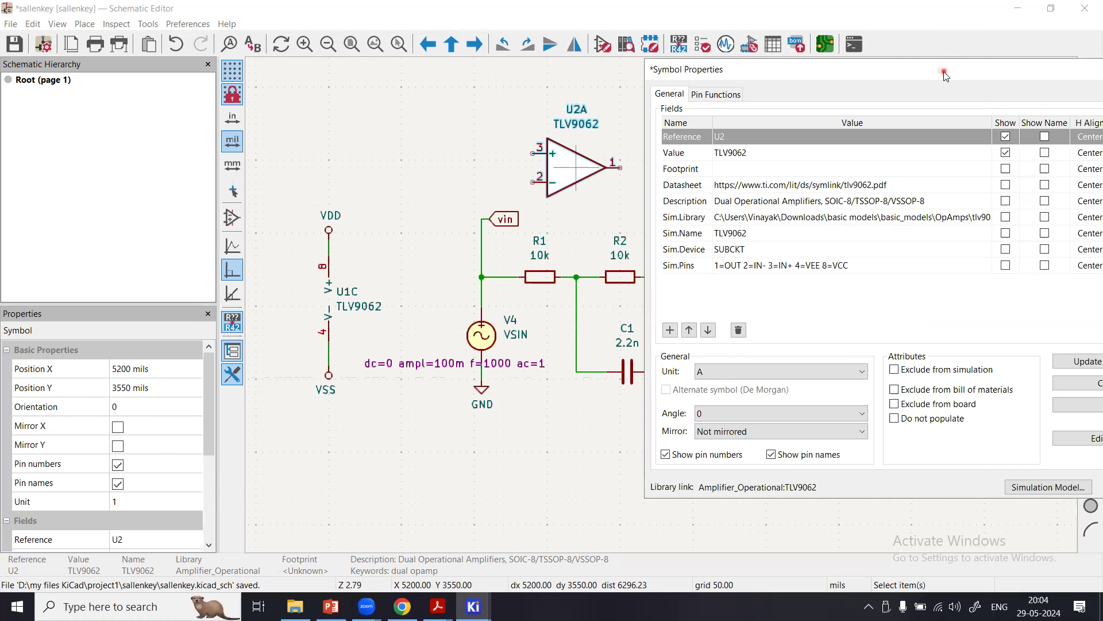
pyautogui.moveTo(945, 75); pyautogui.dragTo(345, 91)
pyautogui.click(533, 503)
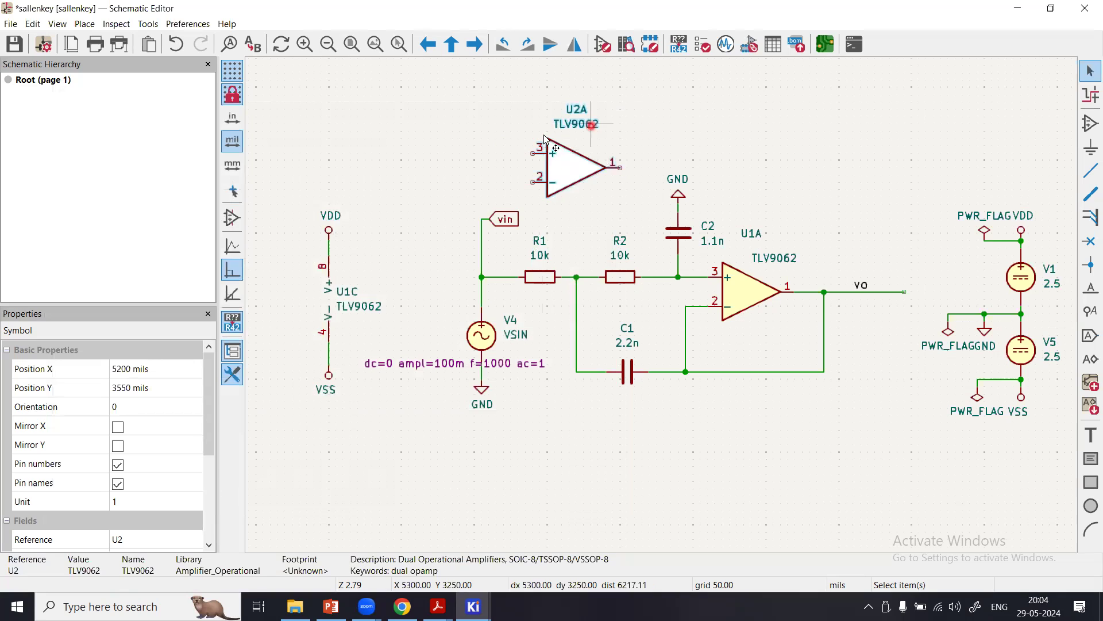
pyautogui.click(669, 144)
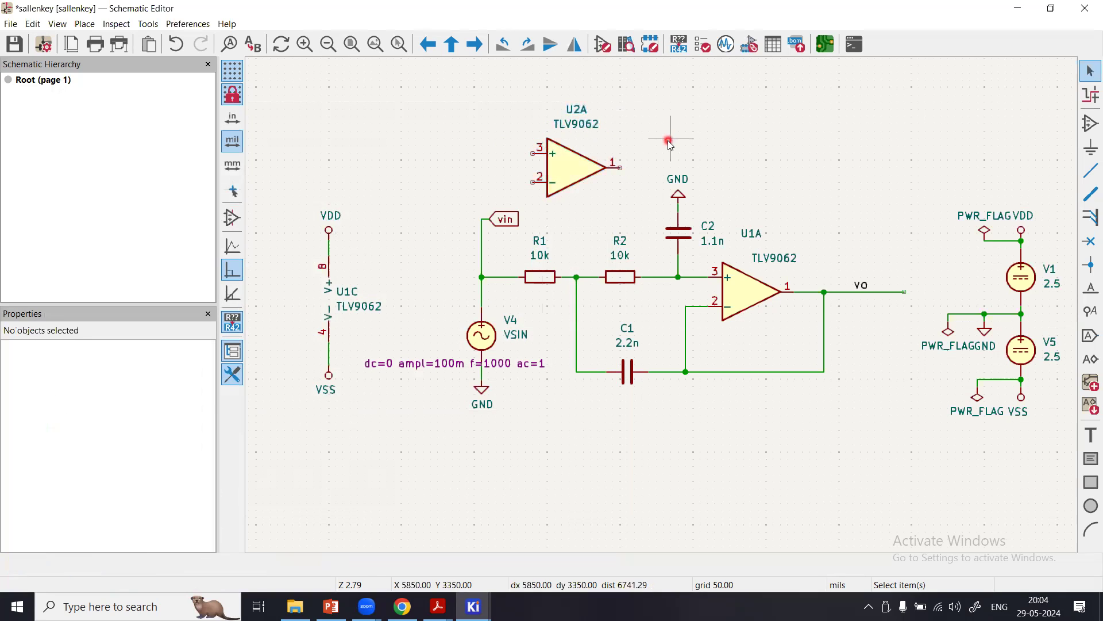
# View the pin functions of U1A and the pin assignments of its simulation model.
pyautogui.doubleClick(736, 291)
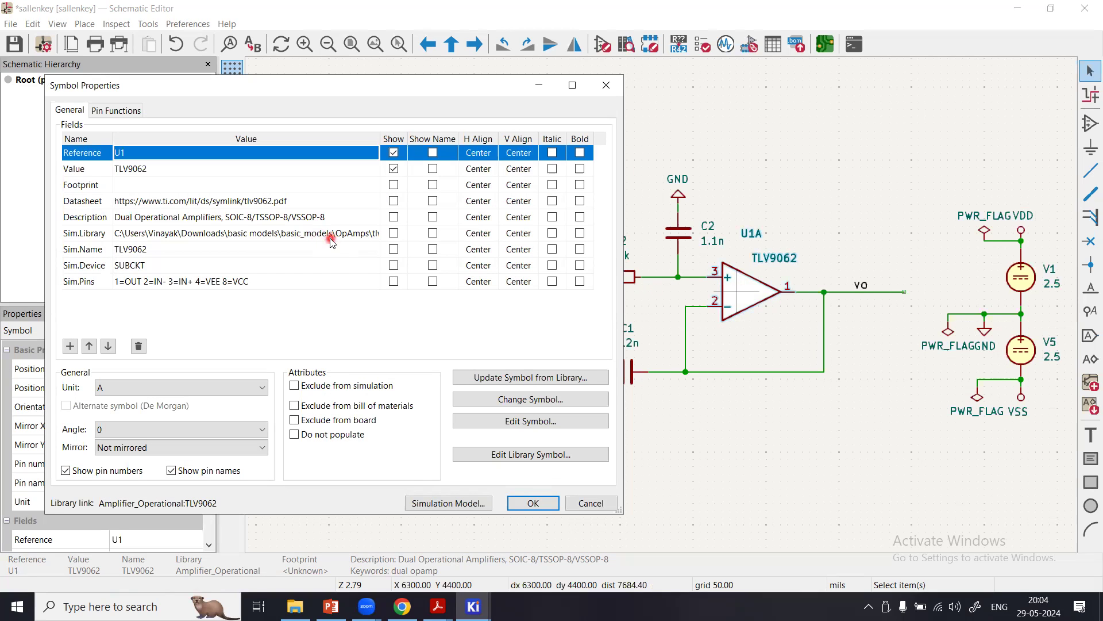
pyautogui.click(118, 114)
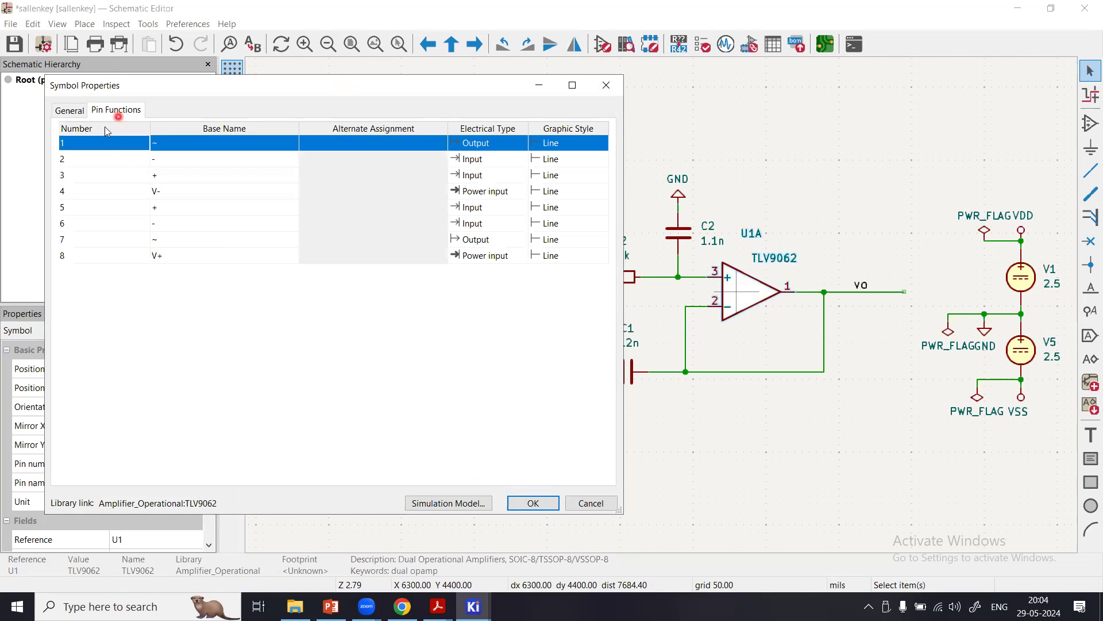
pyautogui.click(70, 110)
pyautogui.click(428, 503)
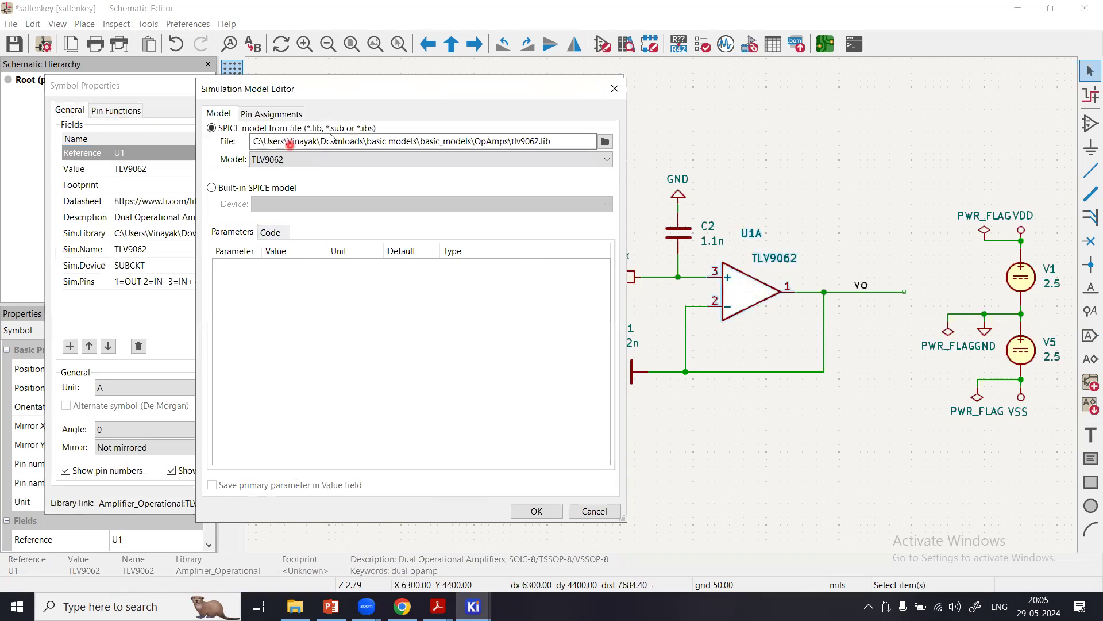
pyautogui.click(267, 117)
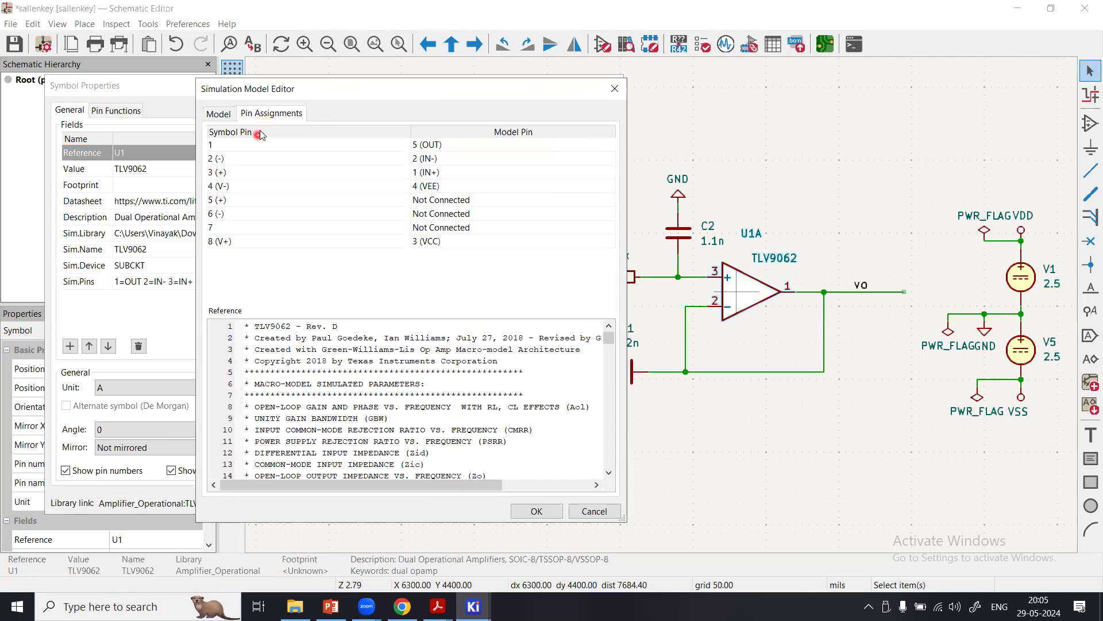
# Compare U1A's pin assignments with the .subckt TLV9062 line in the reference code, then accept the model and symbol properties.
pyautogui.moveTo(323, 93); pyautogui.dragTo(209, 103)
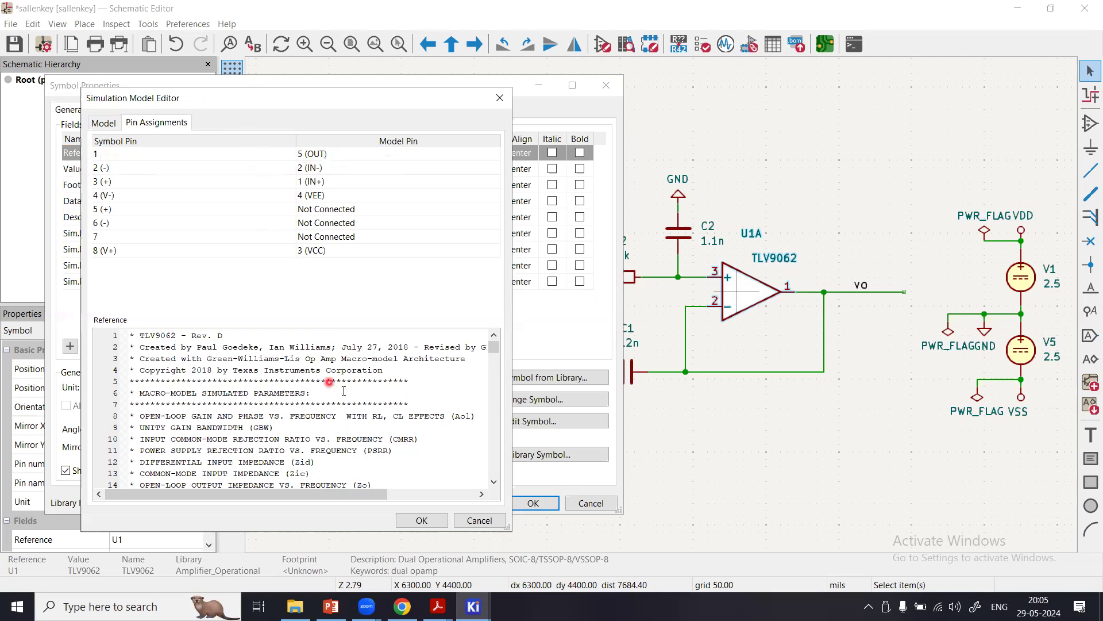
pyautogui.moveTo(500, 349); pyautogui.dragTo(495, 363)
pyautogui.click(303, 406)
pyautogui.click(301, 415)
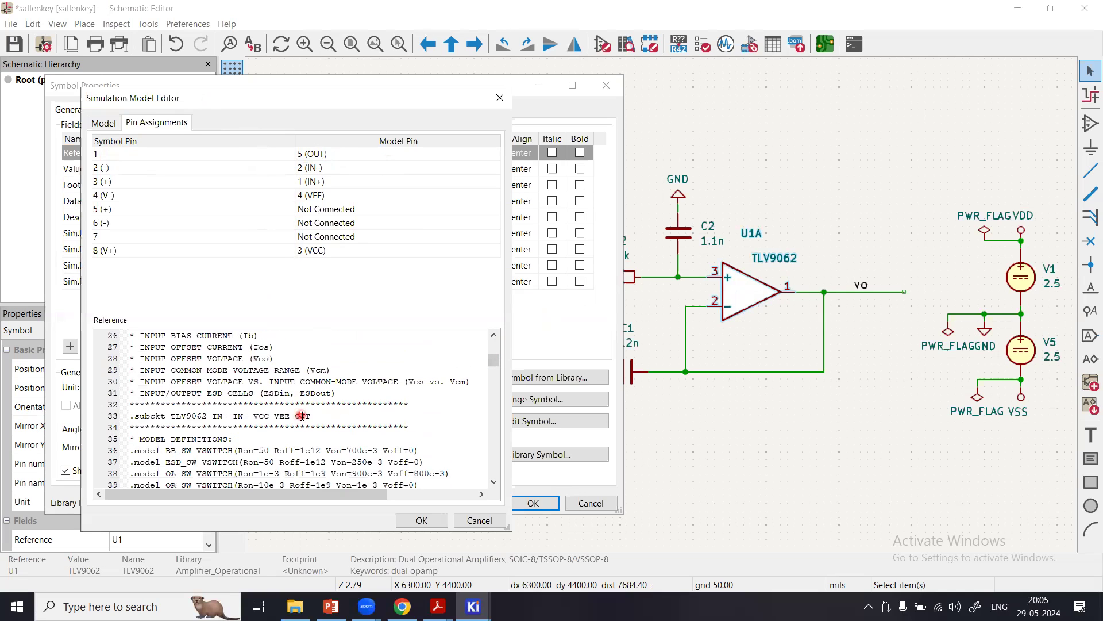
pyautogui.click(314, 155)
pyautogui.click(419, 520)
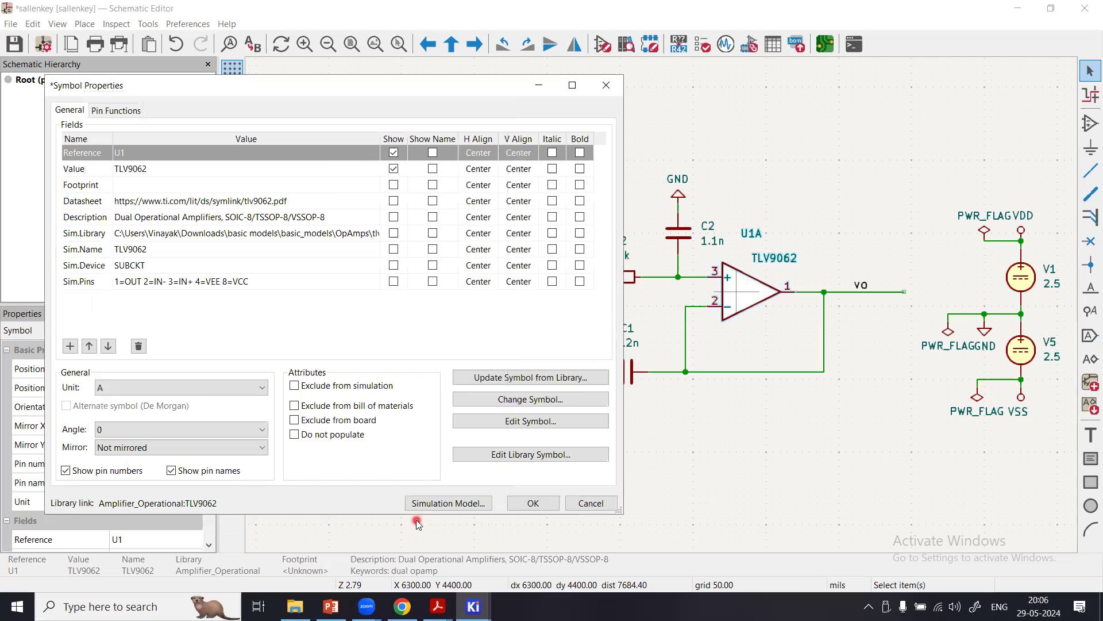
pyautogui.click(530, 503)
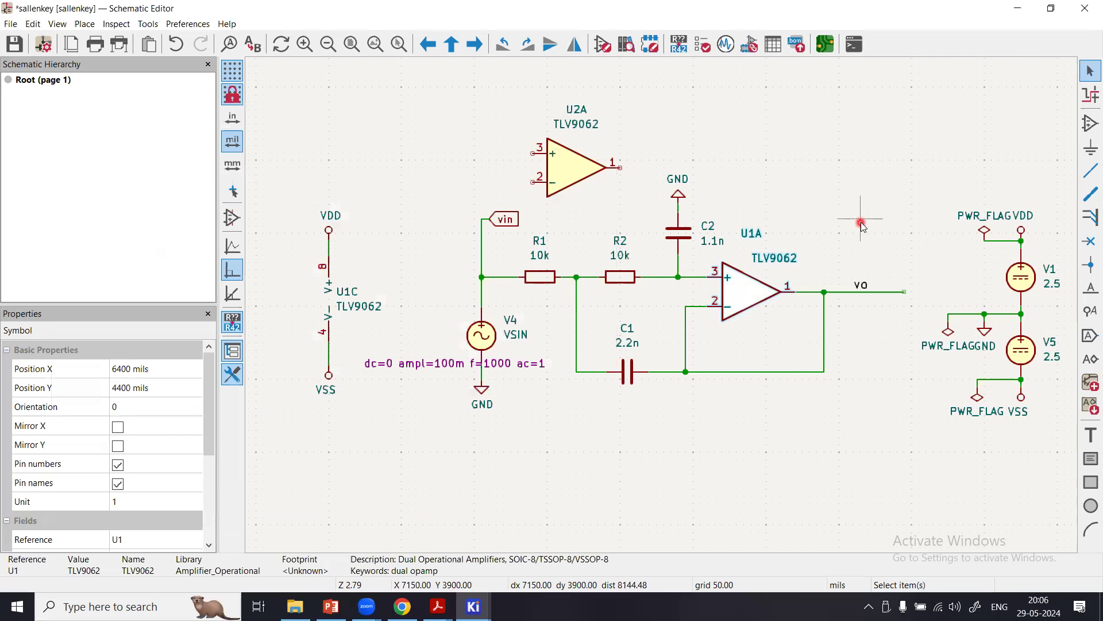
# Delete the spare op-amp symbol U2A and run the electrical rules check on the schematic.
pyautogui.click(561, 173)
pyautogui.press('Delete')
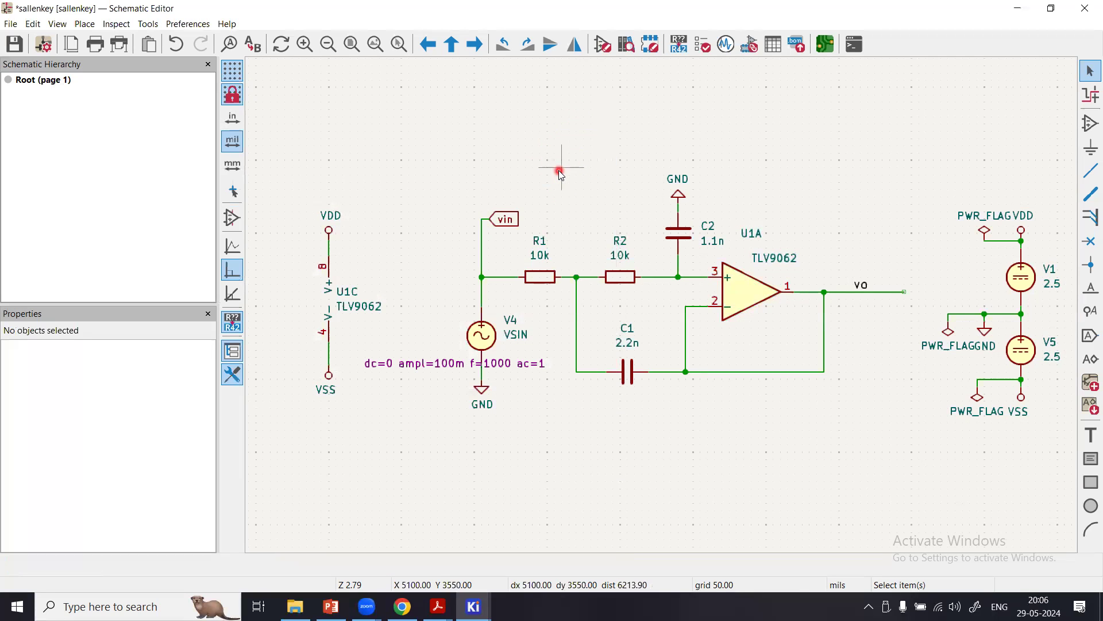
pyautogui.click(704, 46)
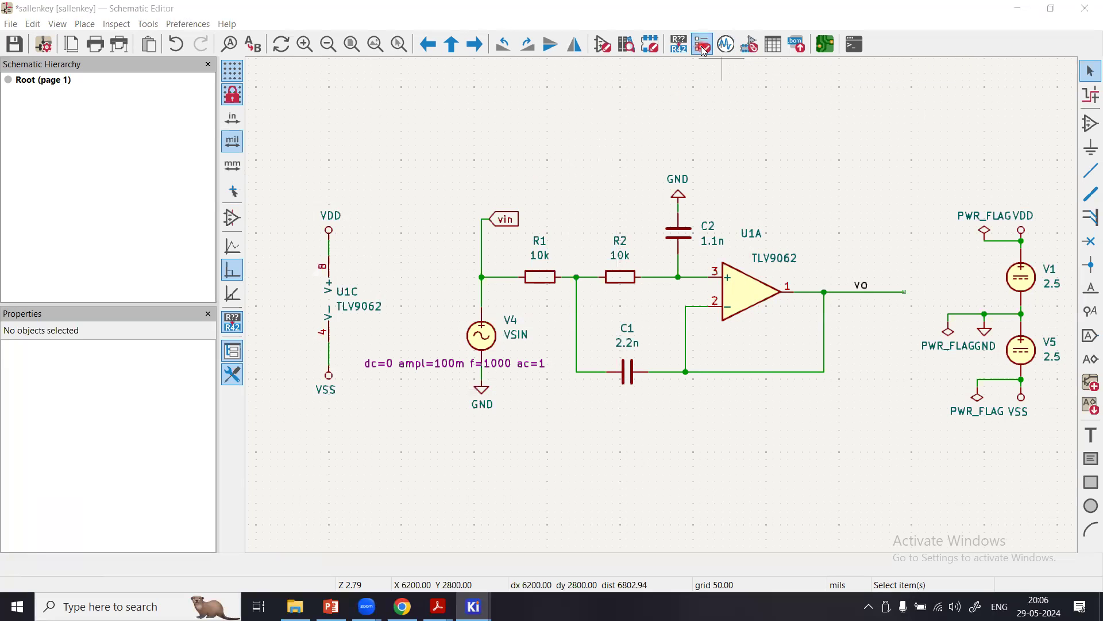
pyautogui.click(382, 301)
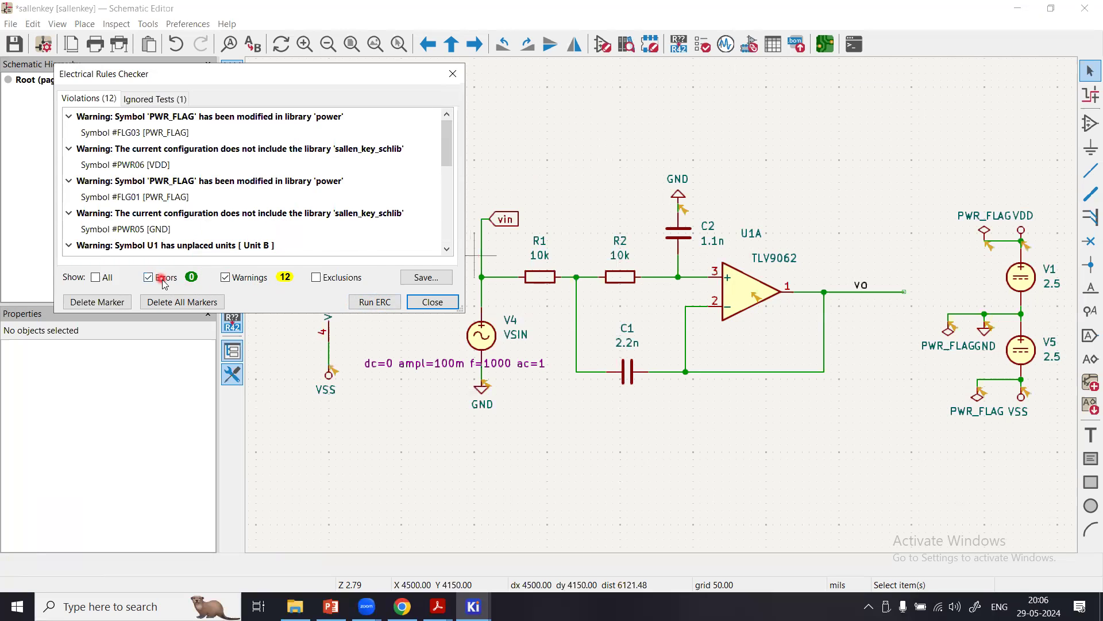
pyautogui.click(436, 302)
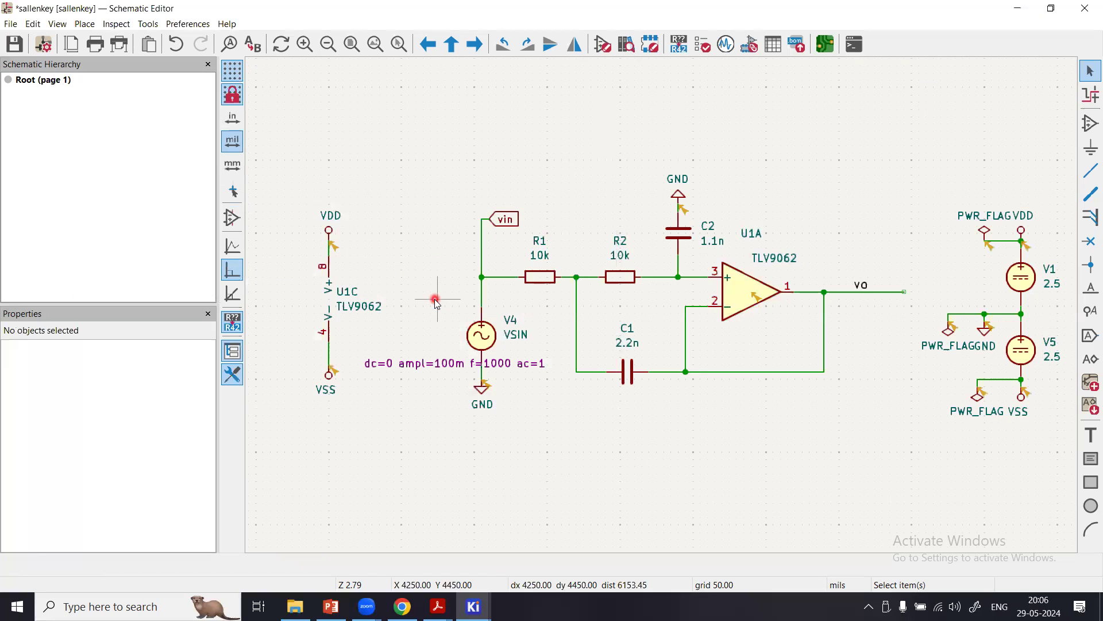
# Hide the schematic hierarchy and properties panes so the circuit fills the drawing area.
pyautogui.click(208, 66)
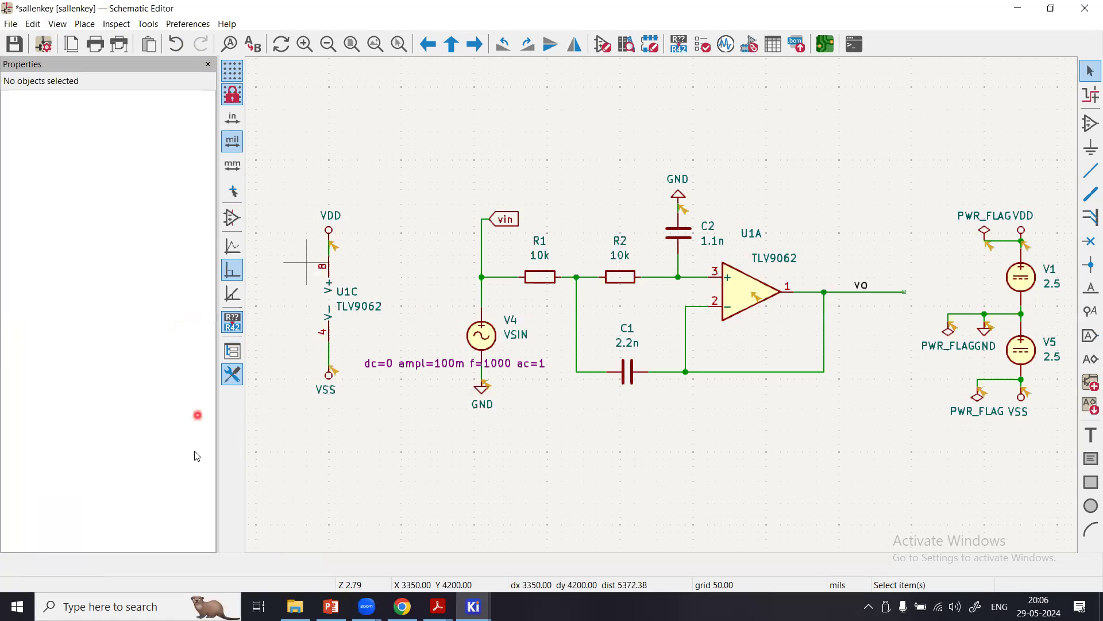
pyautogui.click(209, 65)
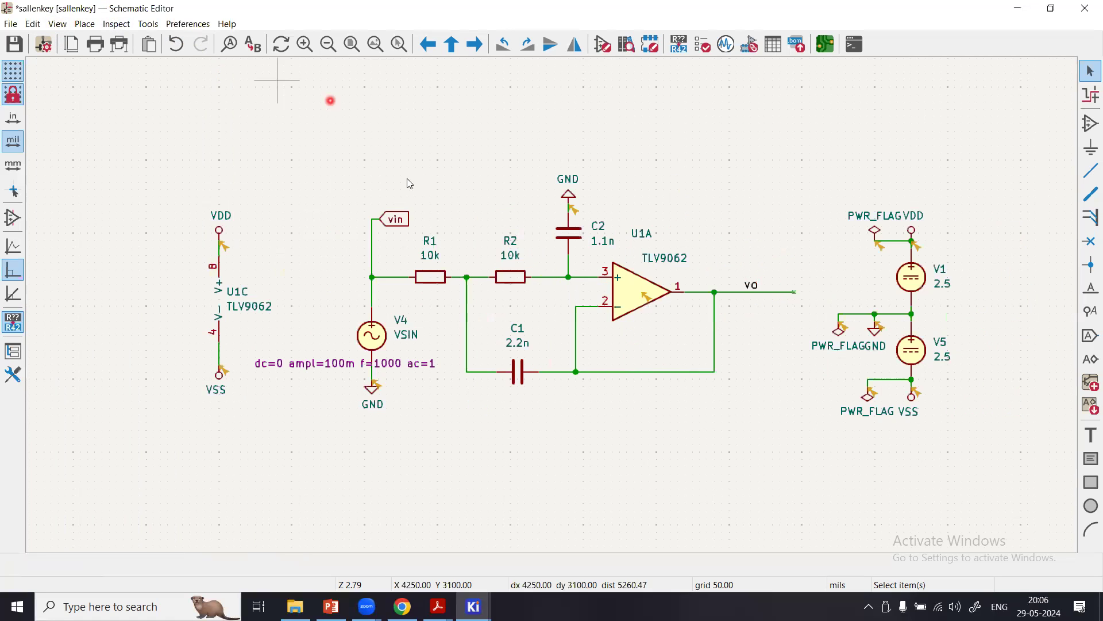
pyautogui.click(378, 50)
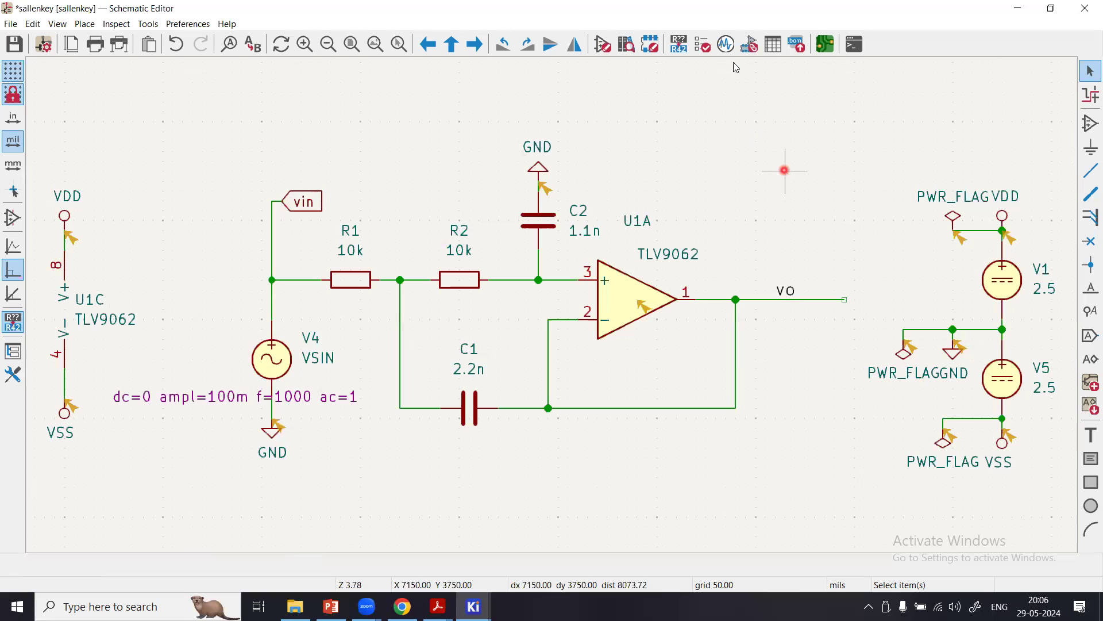
# Create an OP (DC Operating Point) analysis in the Spice Simulator and run the simulation.
pyautogui.click(727, 46)
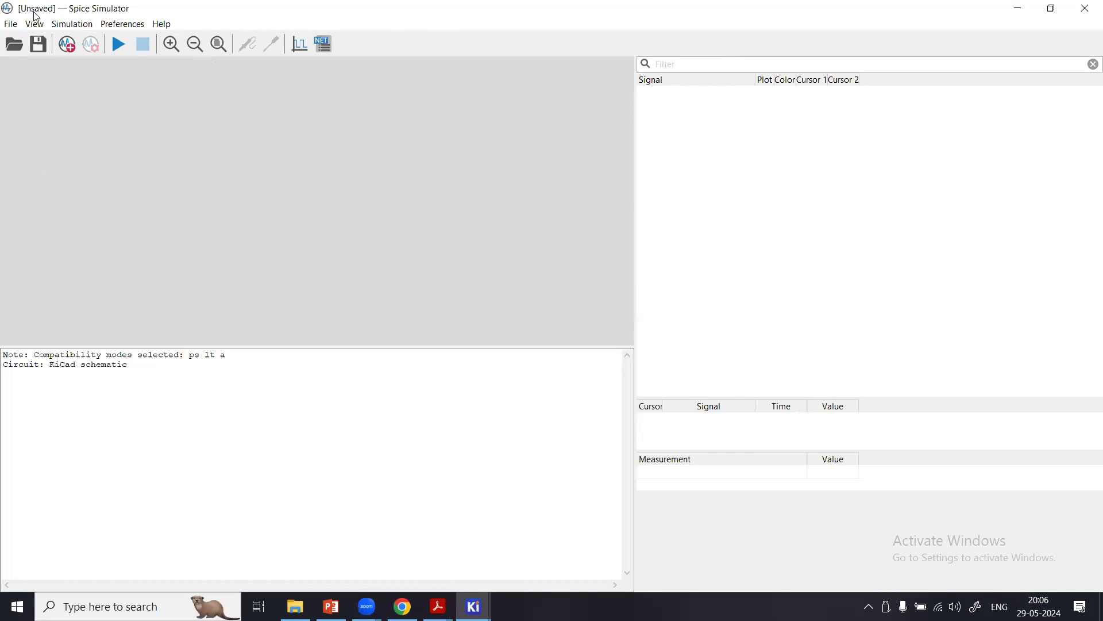
pyautogui.click(72, 49)
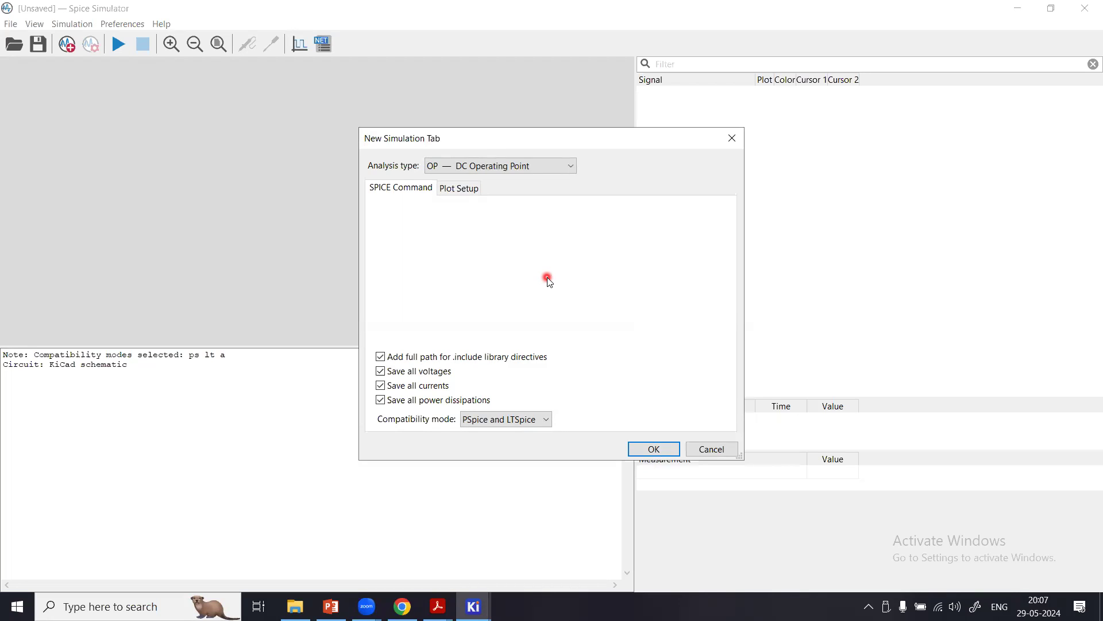
pyautogui.click(654, 449)
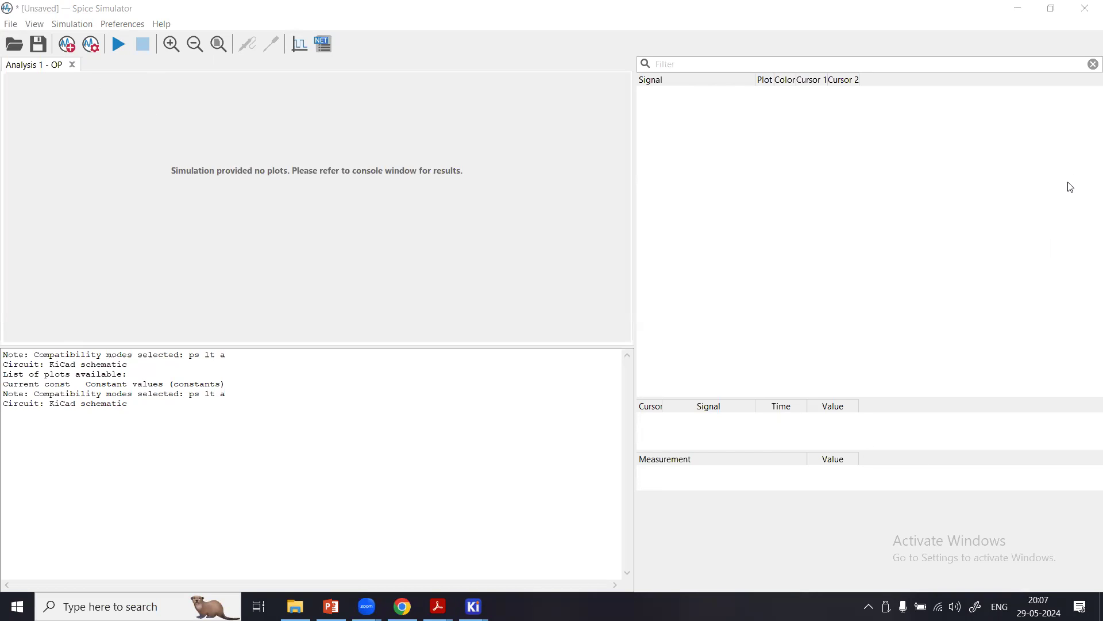
pyautogui.click(120, 45)
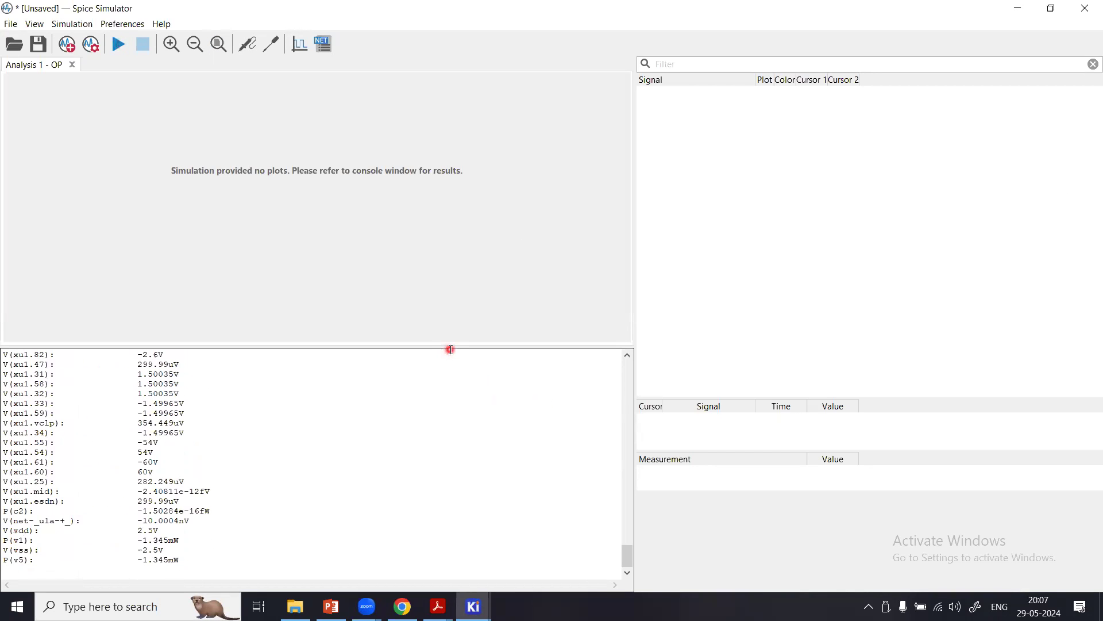
# Examine the operating-point results in the enlarged simulator console, then view the voltages and currents annotated on the schematic.
pyautogui.moveTo(454, 347); pyautogui.dragTo(513, 60)
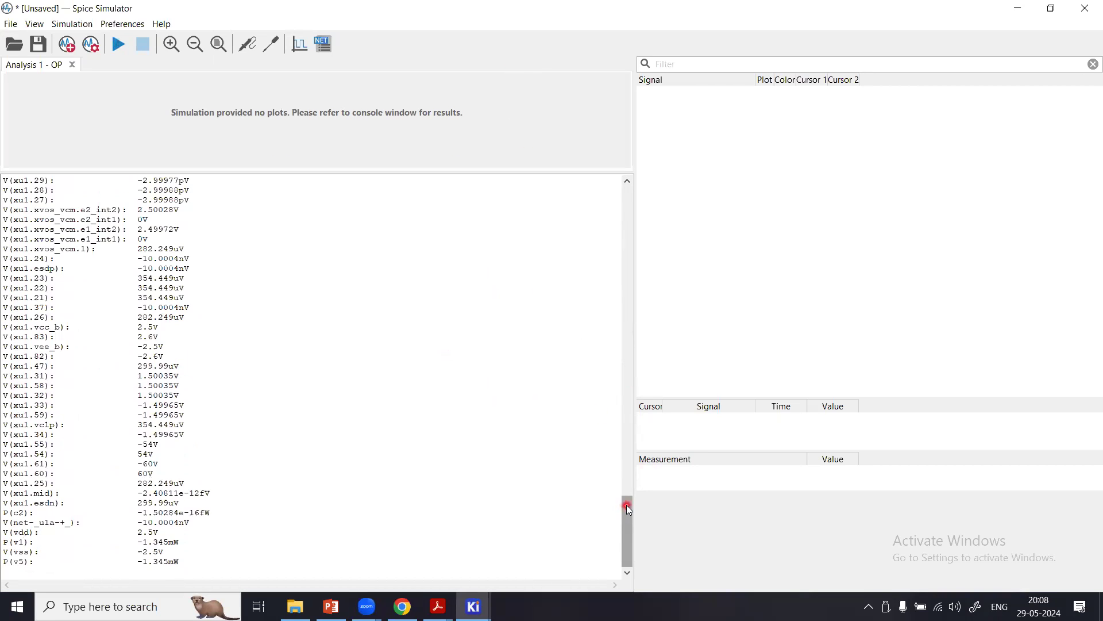
pyautogui.moveTo(629, 509); pyautogui.dragTo(628, 187)
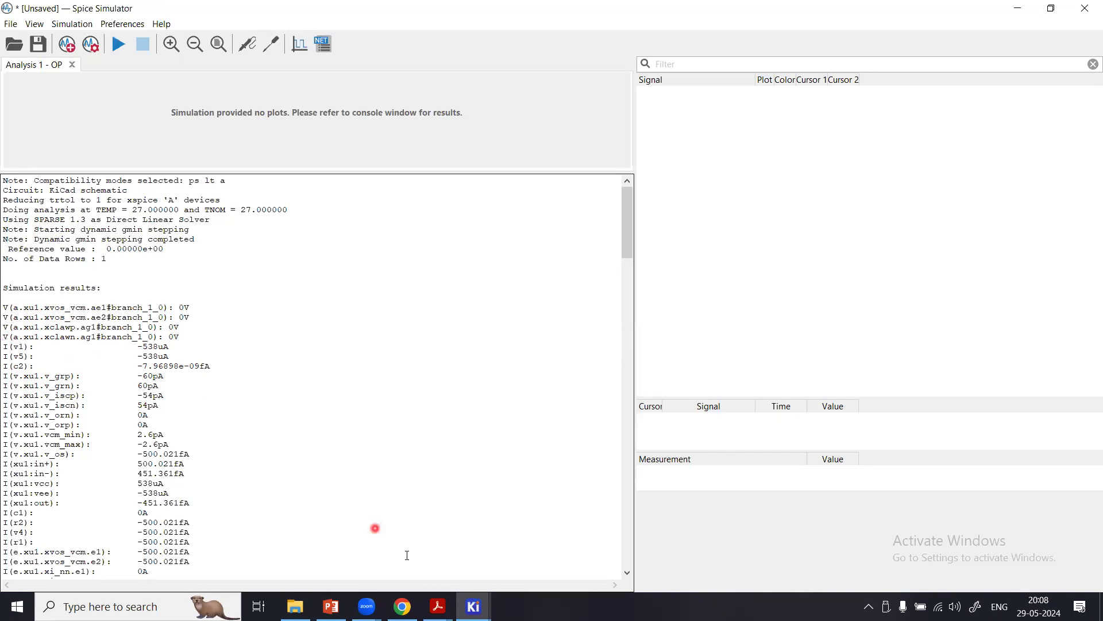
pyautogui.click(473, 606)
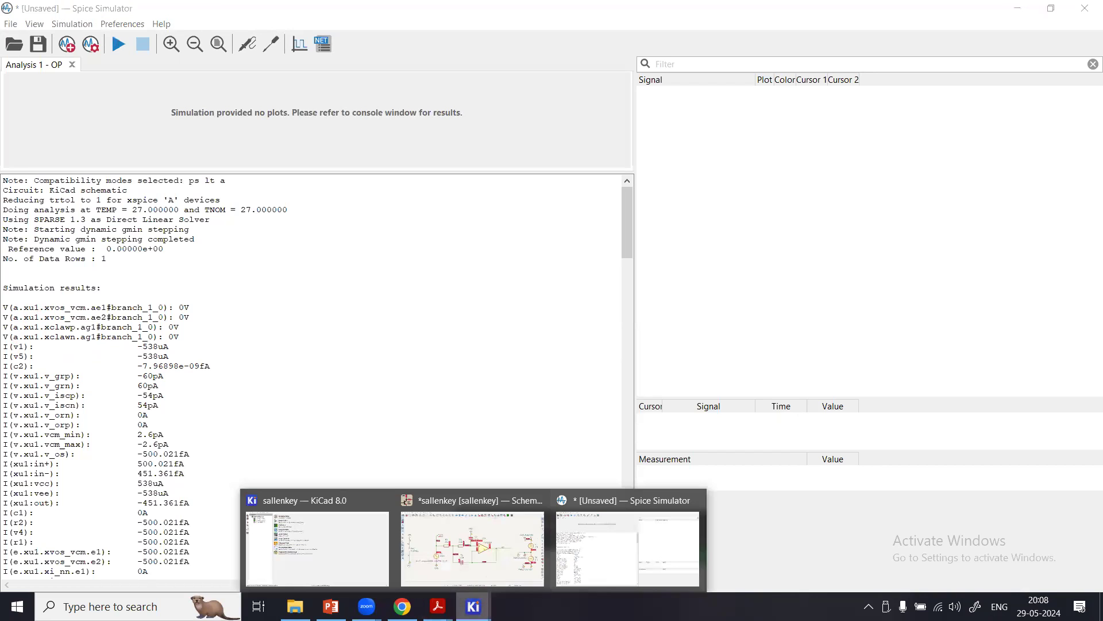
pyautogui.click(508, 529)
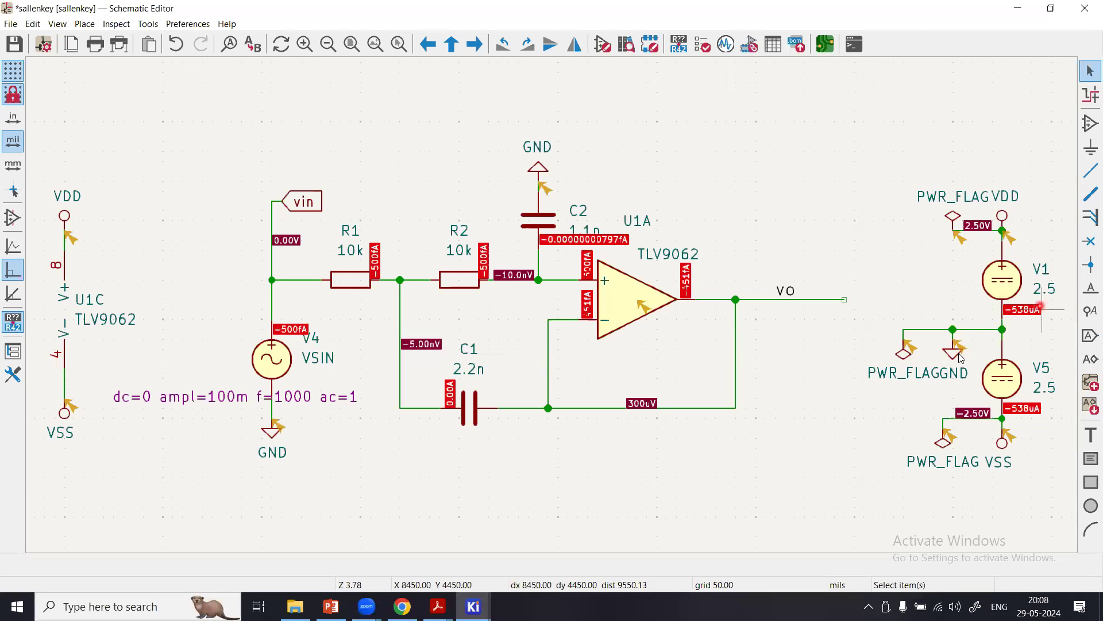
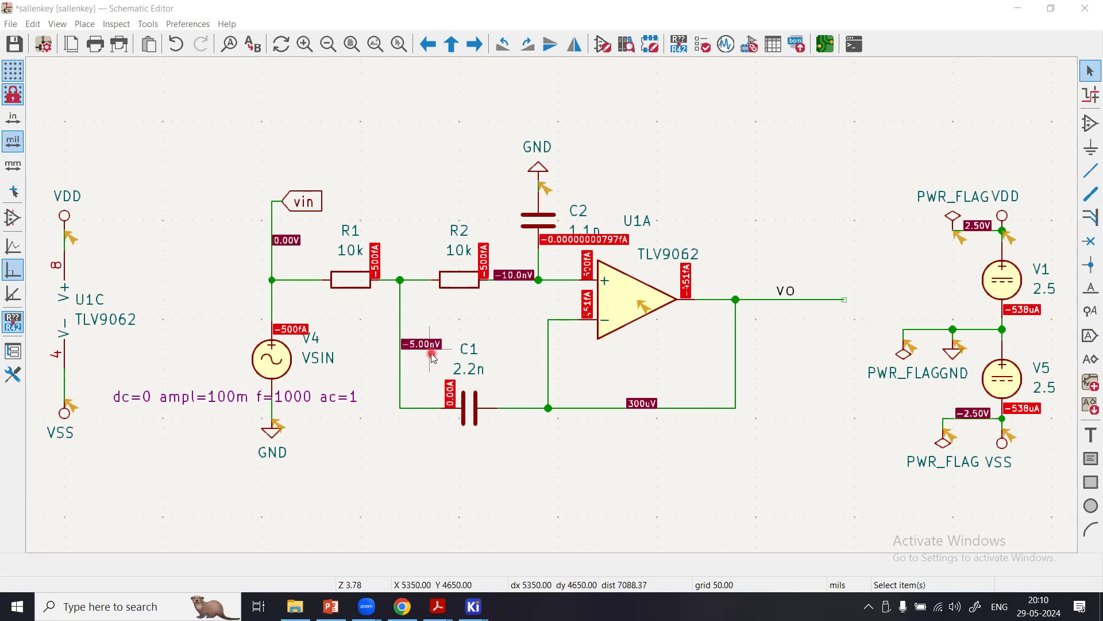
# Examine the full list of operating-point currents, voltages and powers in the Spice Simulator console.
pyautogui.moveTo(473, 606)
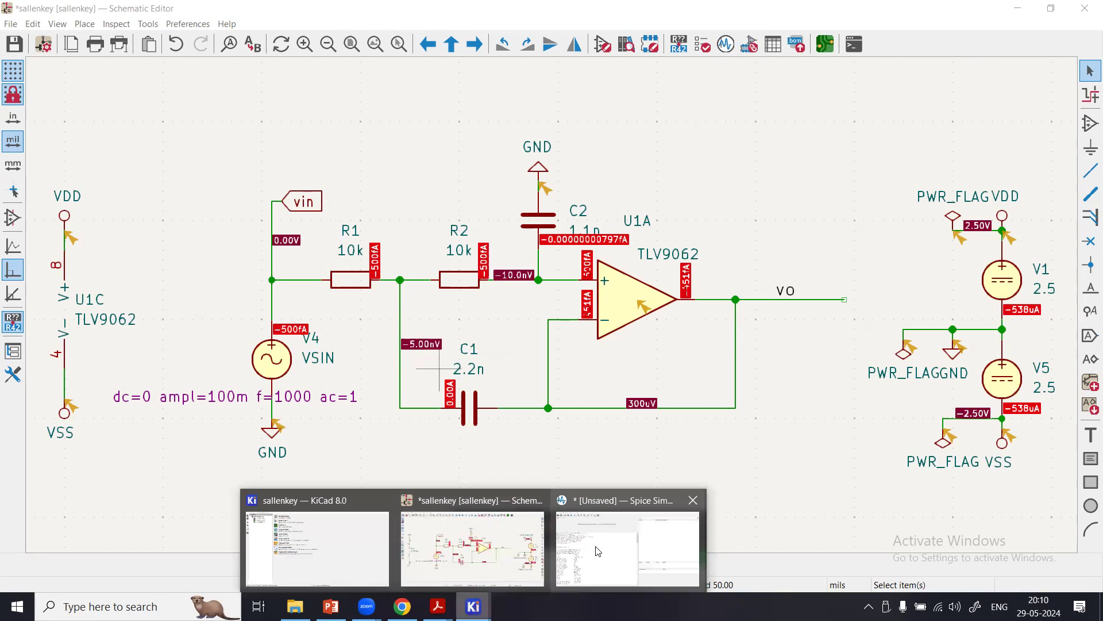
pyautogui.click(599, 551)
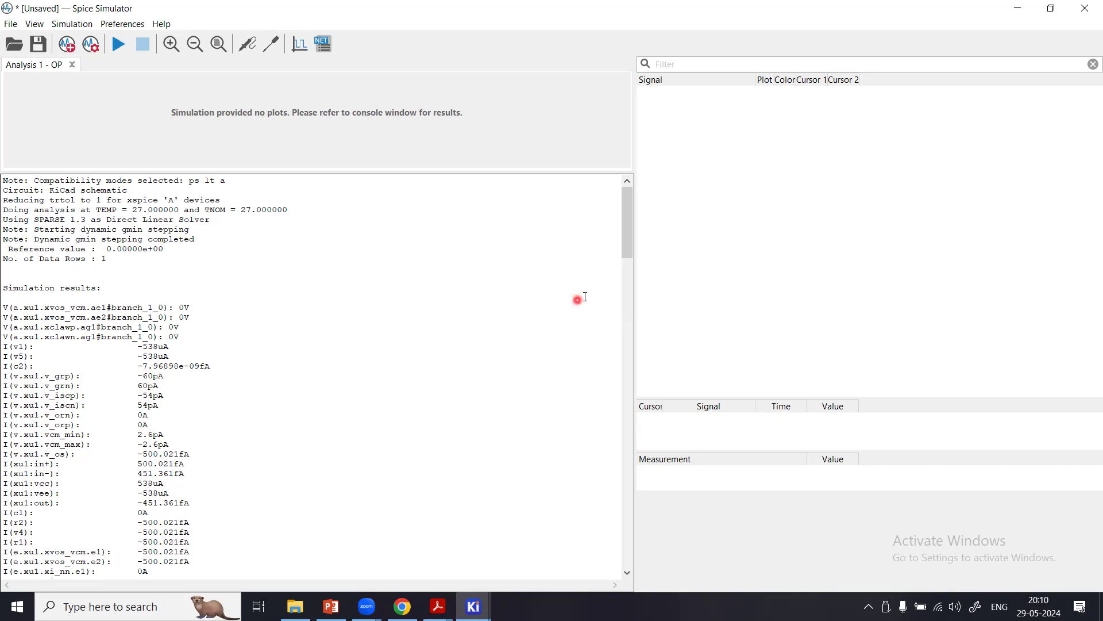
pyautogui.moveTo(627, 234); pyautogui.dragTo(630, 323)
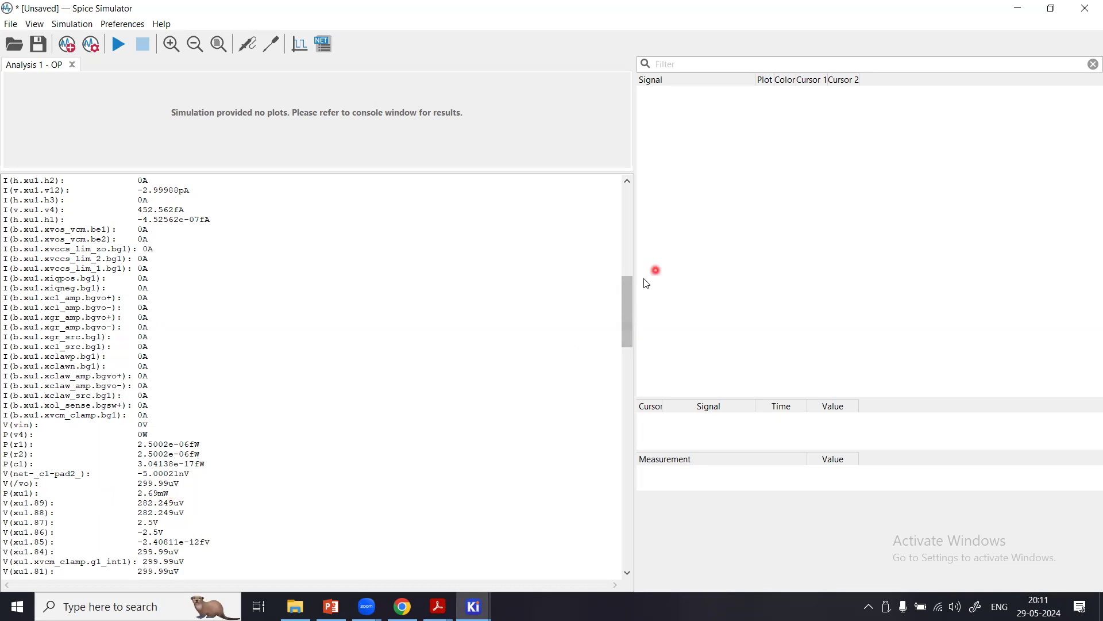
pyautogui.moveTo(629, 332); pyautogui.dragTo(629, 336)
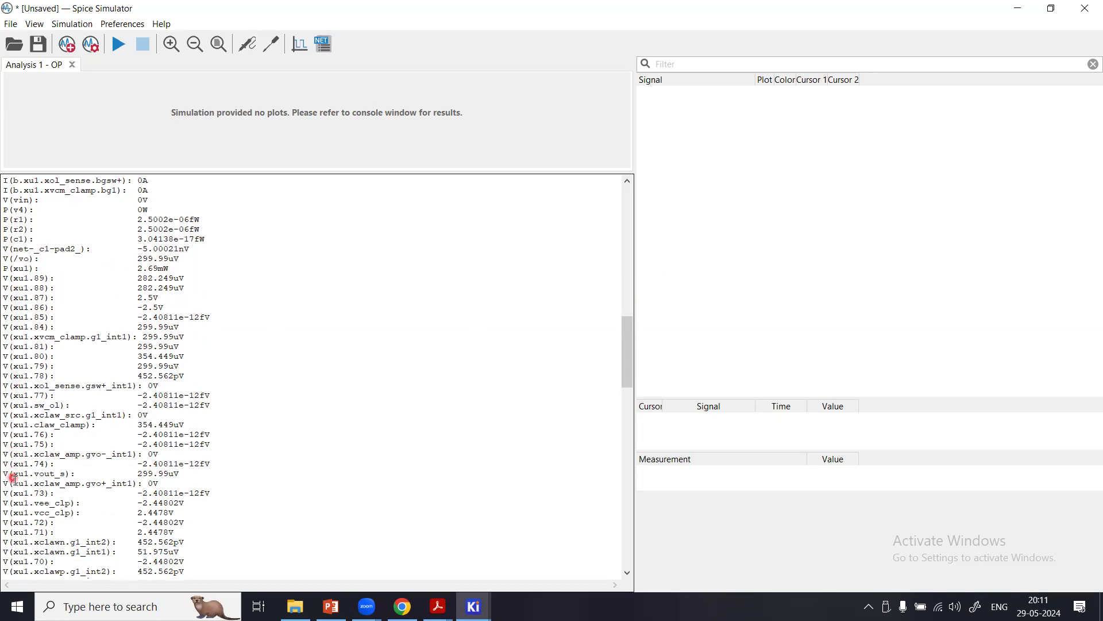
pyautogui.moveTo(624, 361); pyautogui.dragTo(633, 516)
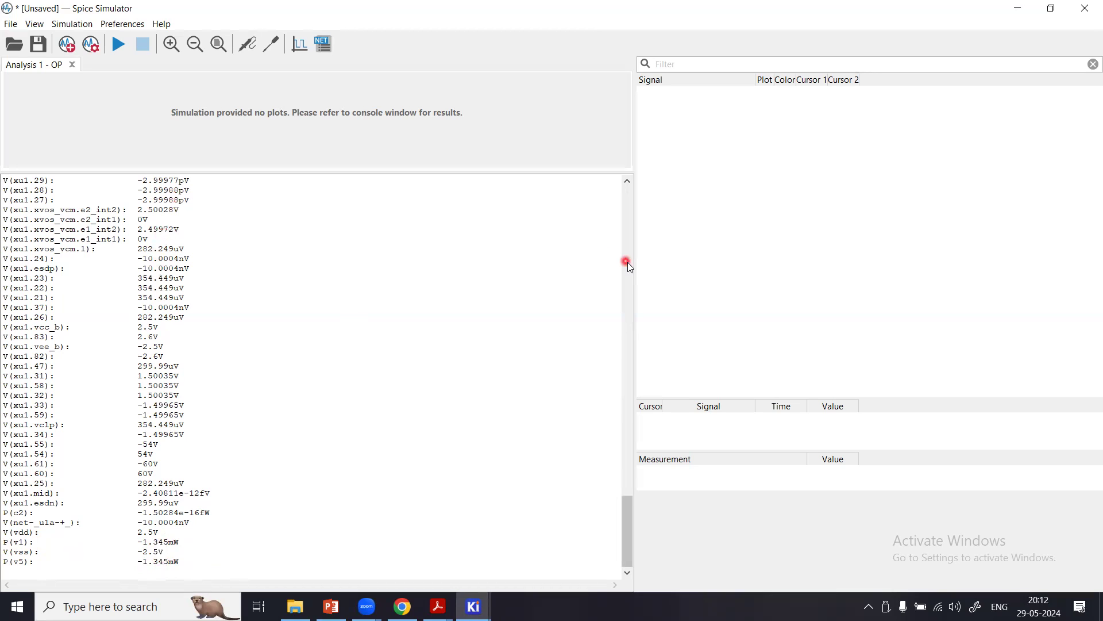
pyautogui.moveTo(629, 499); pyautogui.dragTo(626, 173)
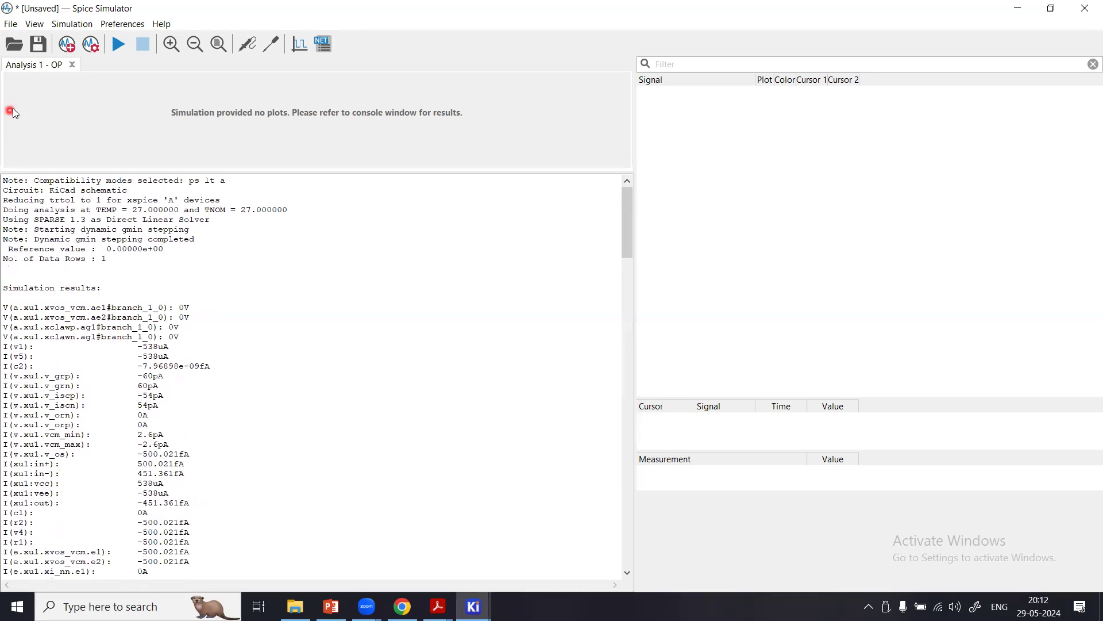
# Create a TRAN (Transient Analysis) with a time step of 1u seconds and a final time of 10m seconds.
pyautogui.click(70, 51)
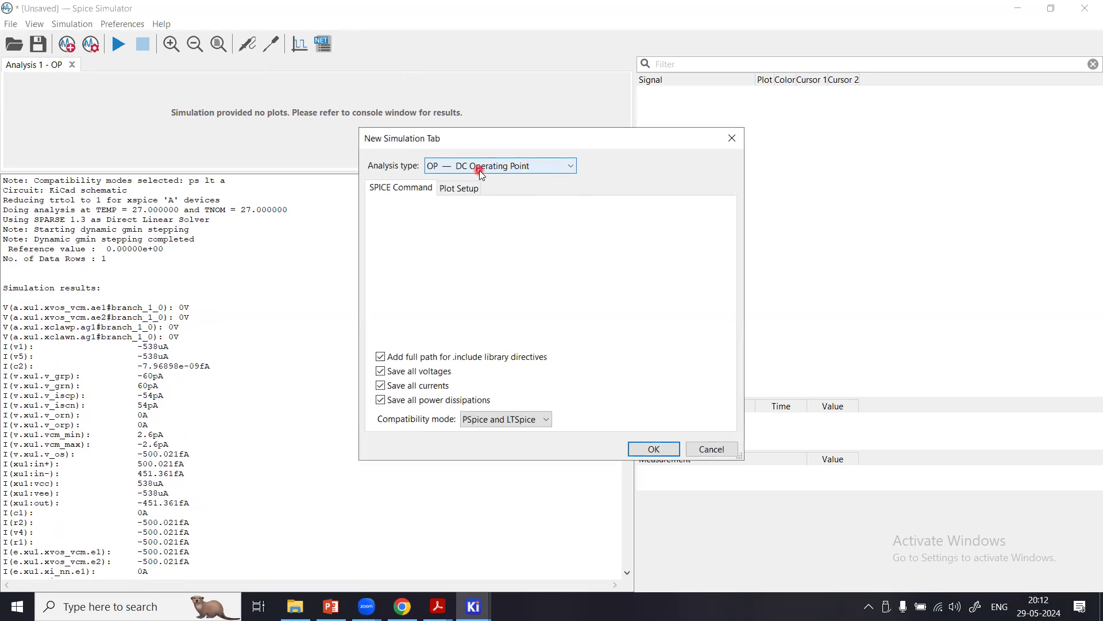
pyautogui.click(479, 167)
pyautogui.click(465, 214)
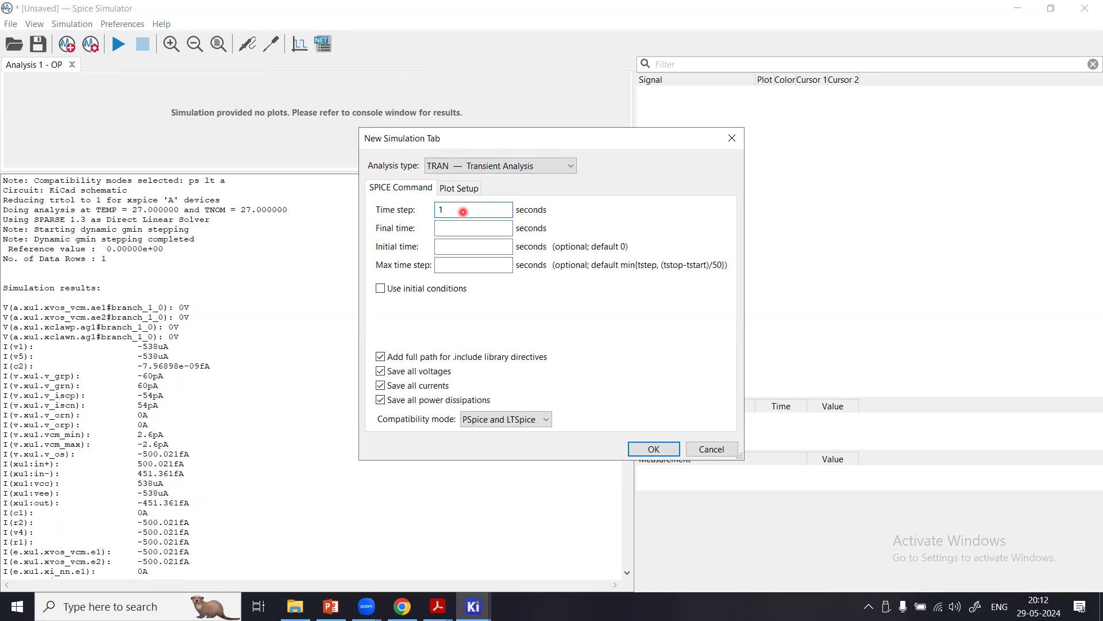
pyautogui.click(458, 229)
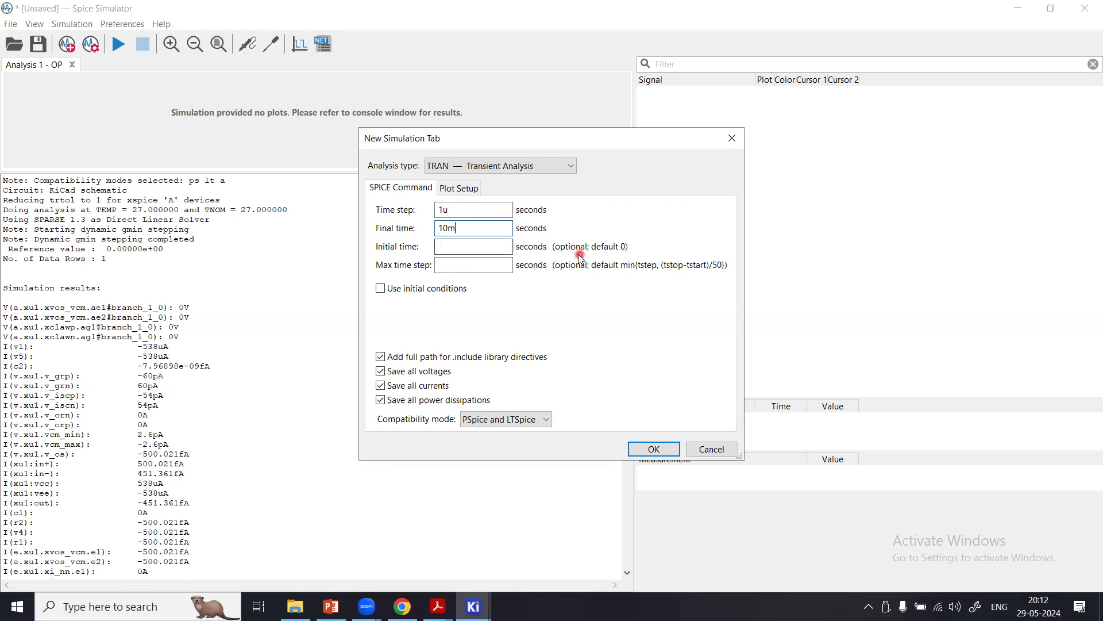
pyautogui.click(636, 451)
# Enlarge the transient plot area by shrinking the console below it.
pyautogui.click(512, 412)
pyautogui.click(219, 45)
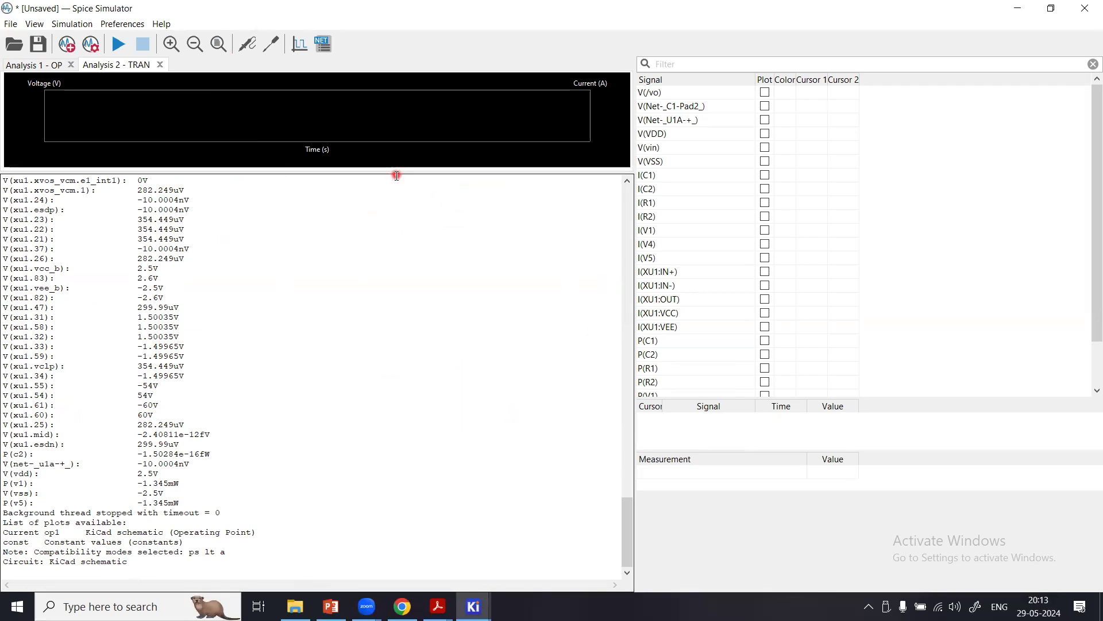
pyautogui.moveTo(396, 172); pyautogui.dragTo(356, 489)
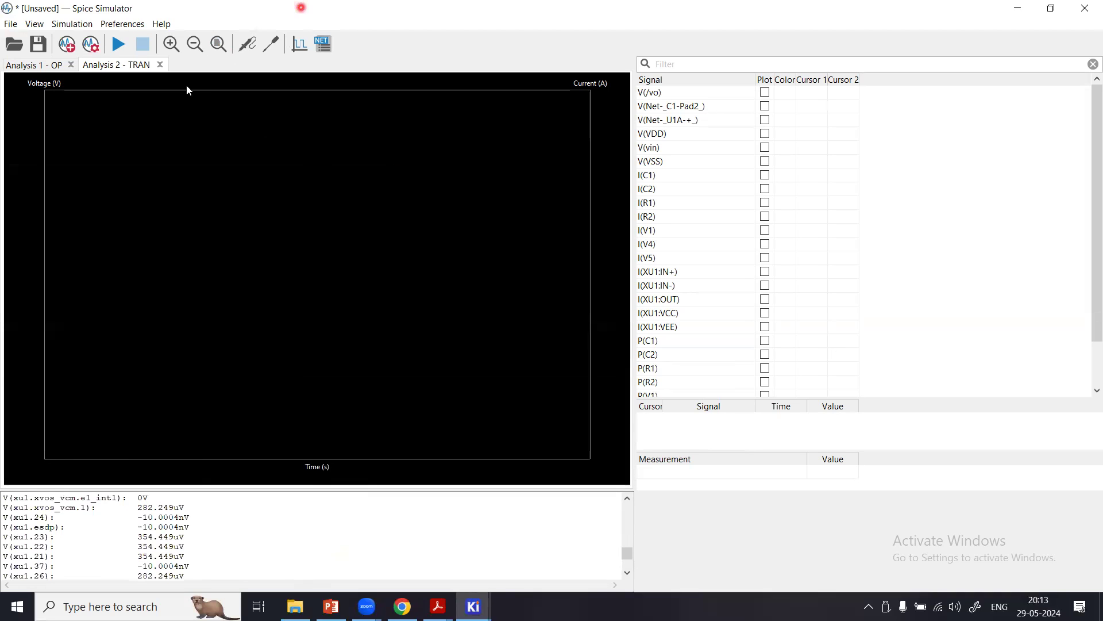
pyautogui.click(121, 46)
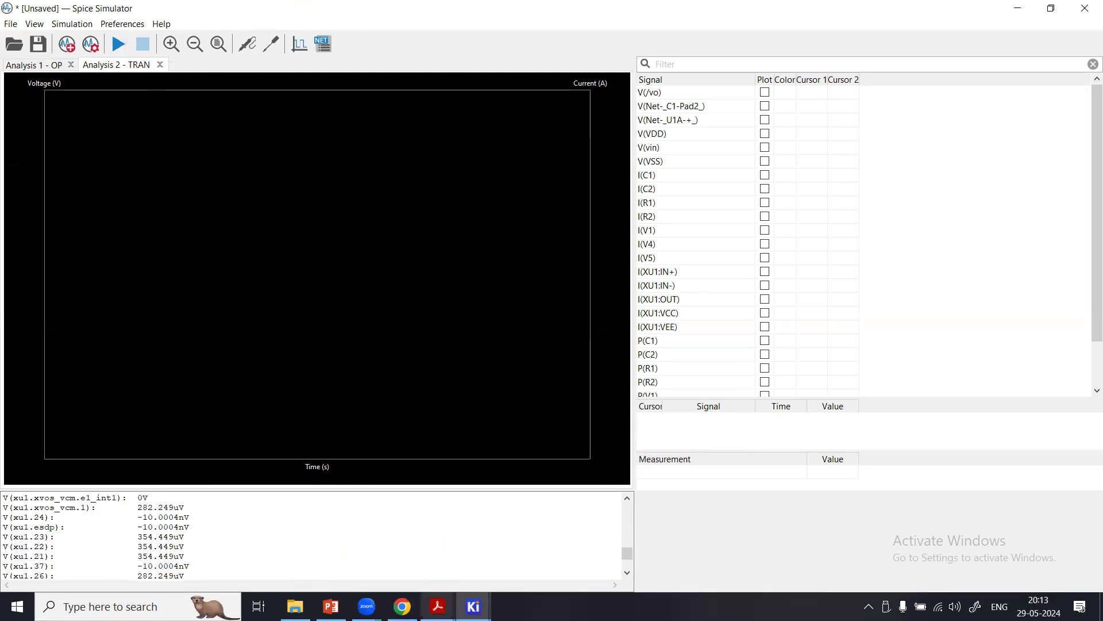
# Review the simulation parameters of the sine source V4 in its symbol properties on the schematic.
pyautogui.moveTo(473, 606)
pyautogui.click(489, 573)
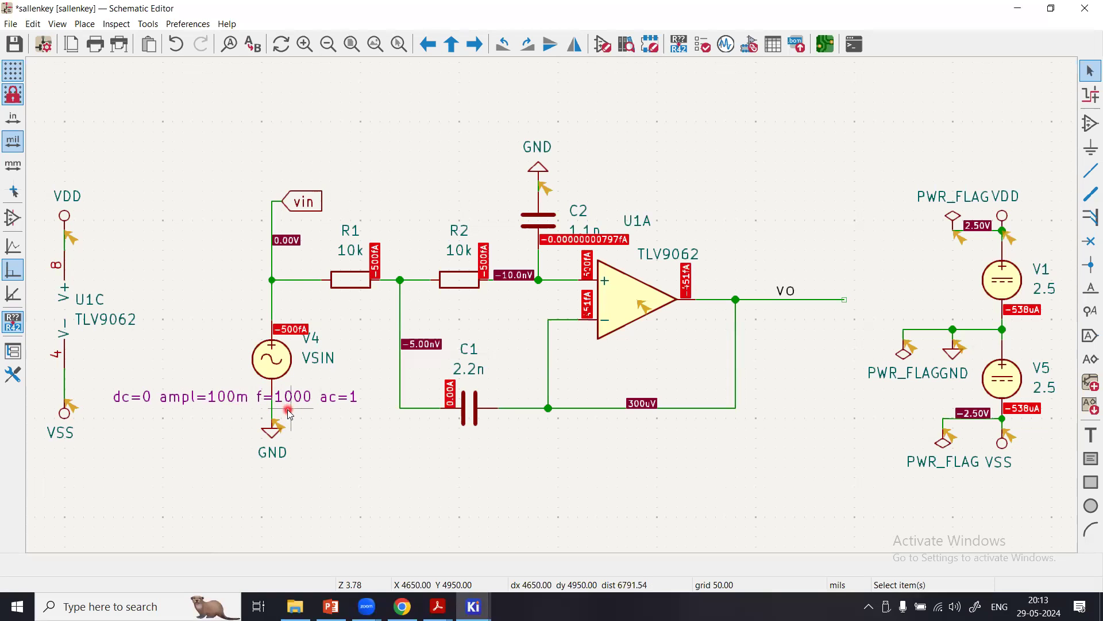
pyautogui.doubleClick(276, 366)
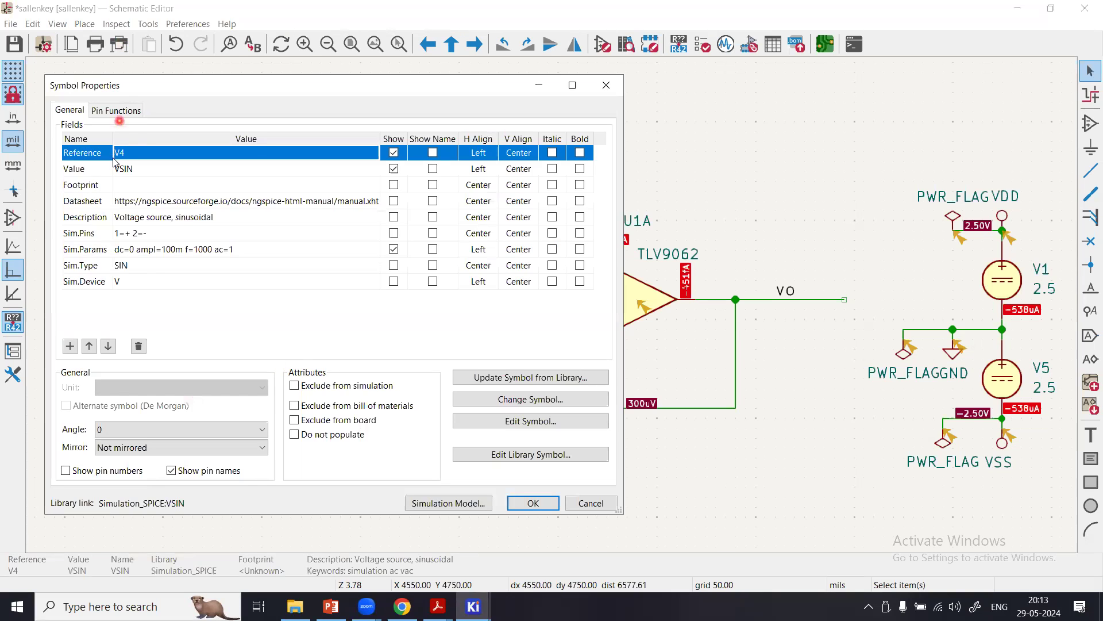
pyautogui.click(133, 248)
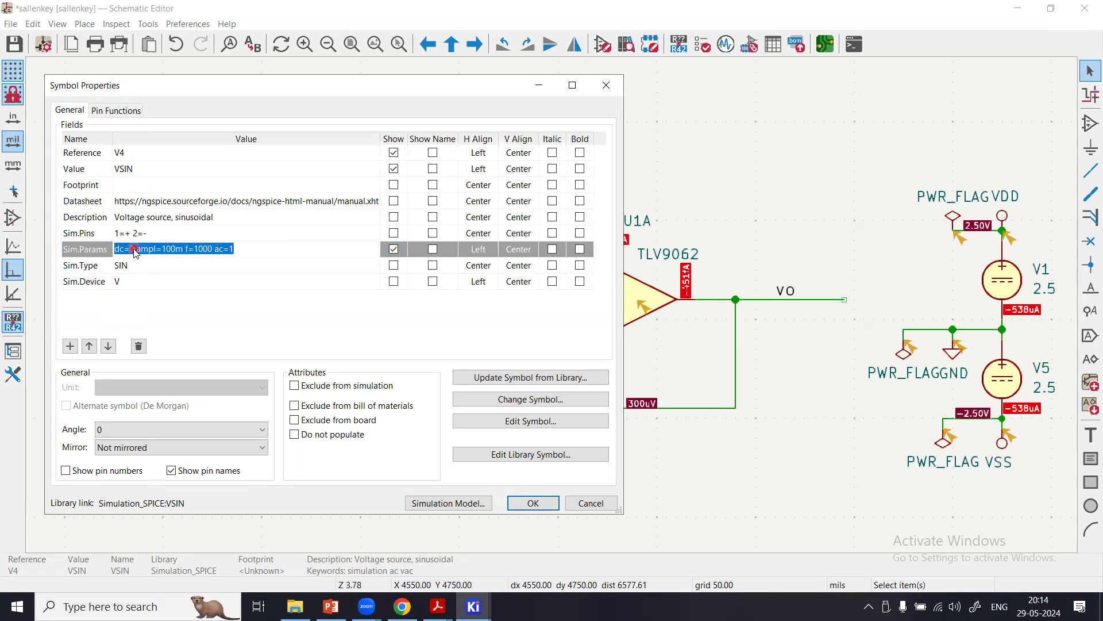
pyautogui.click(526, 503)
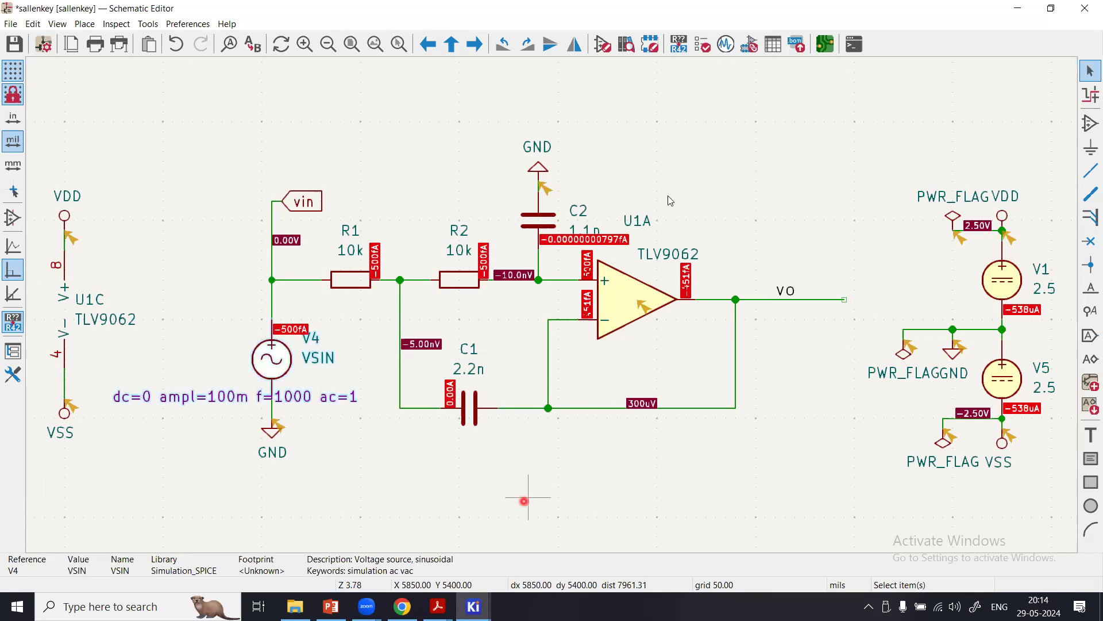
# Run the transient simulation in the Spice Simulator and plot the V(vin) signal.
pyautogui.click(730, 46)
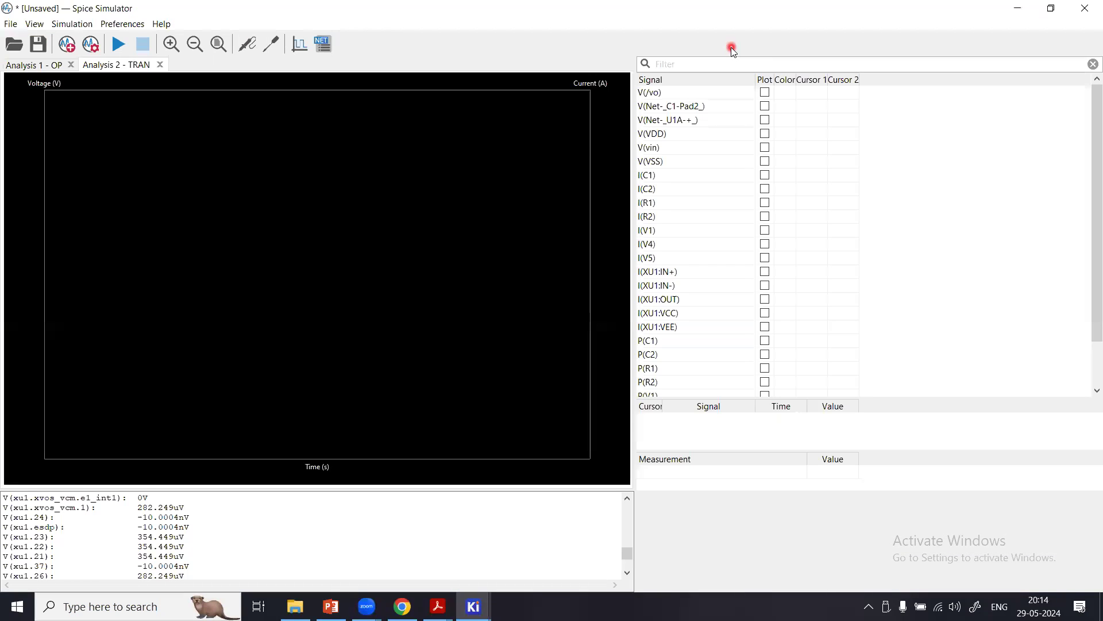
pyautogui.click(123, 50)
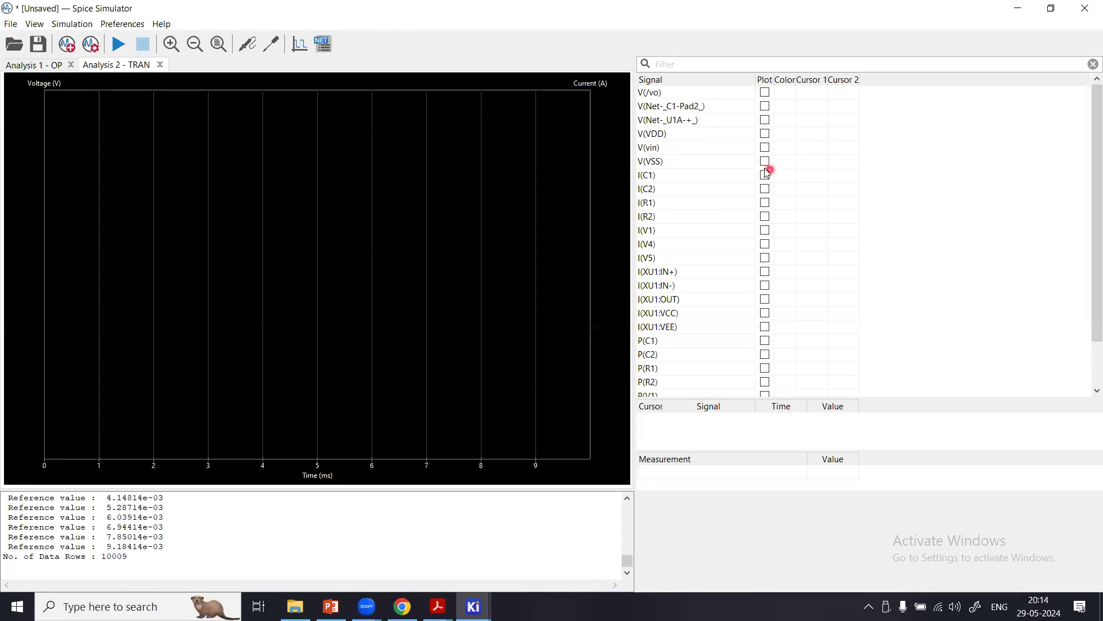
pyautogui.click(766, 148)
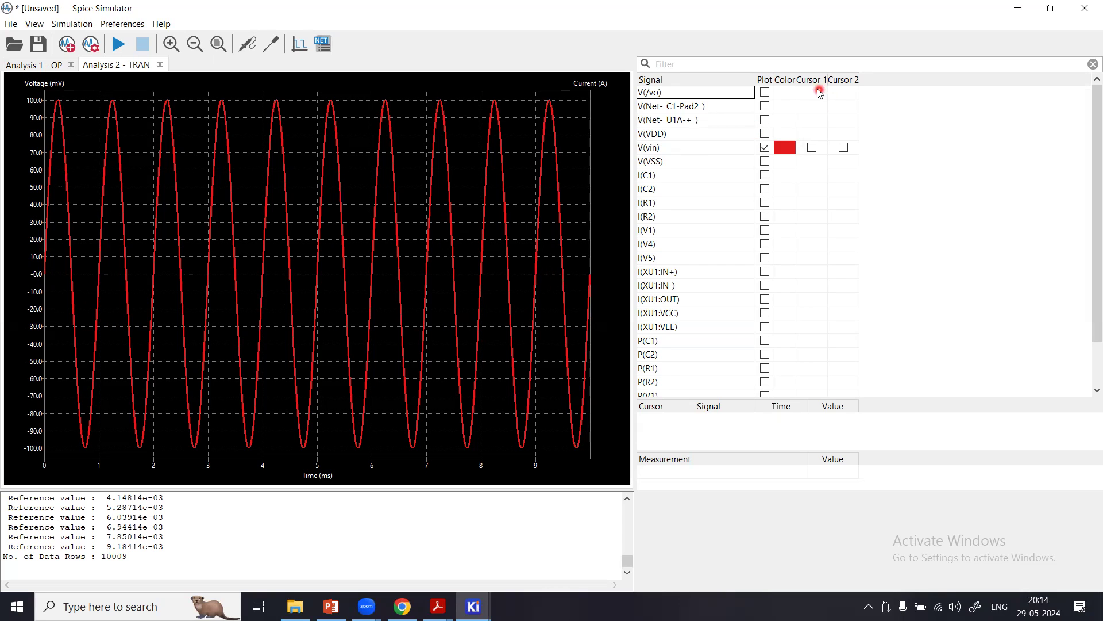
# Assign cursors 1 and 2 to V(vin) and enlarge the cursor table to show all its rows.
pyautogui.click(813, 147)
pyautogui.click(844, 148)
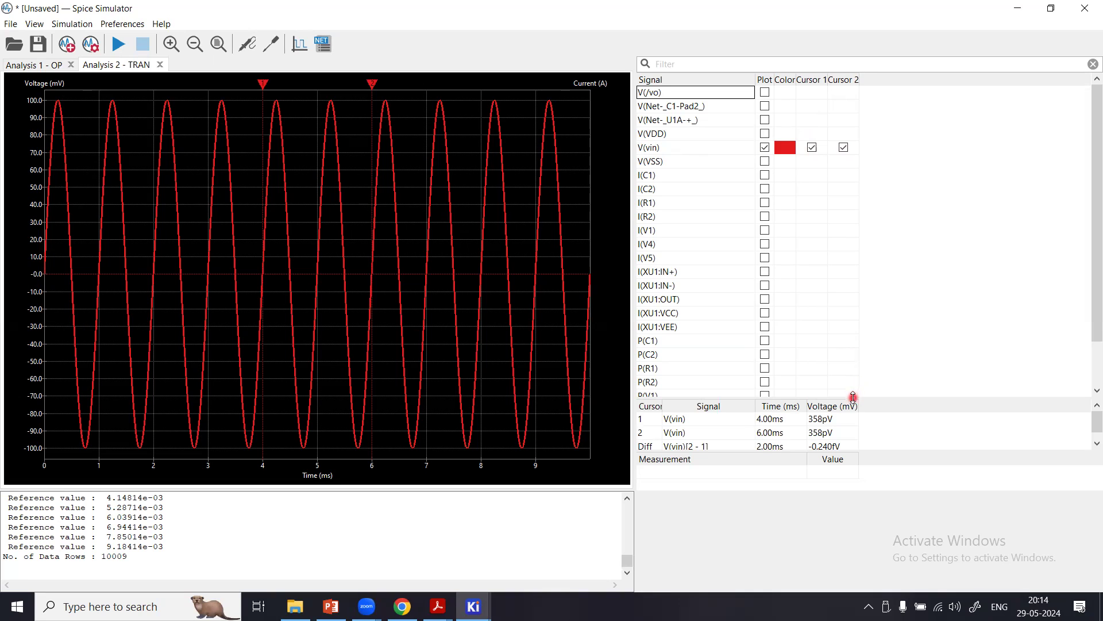
pyautogui.moveTo(854, 396); pyautogui.dragTo(855, 319)
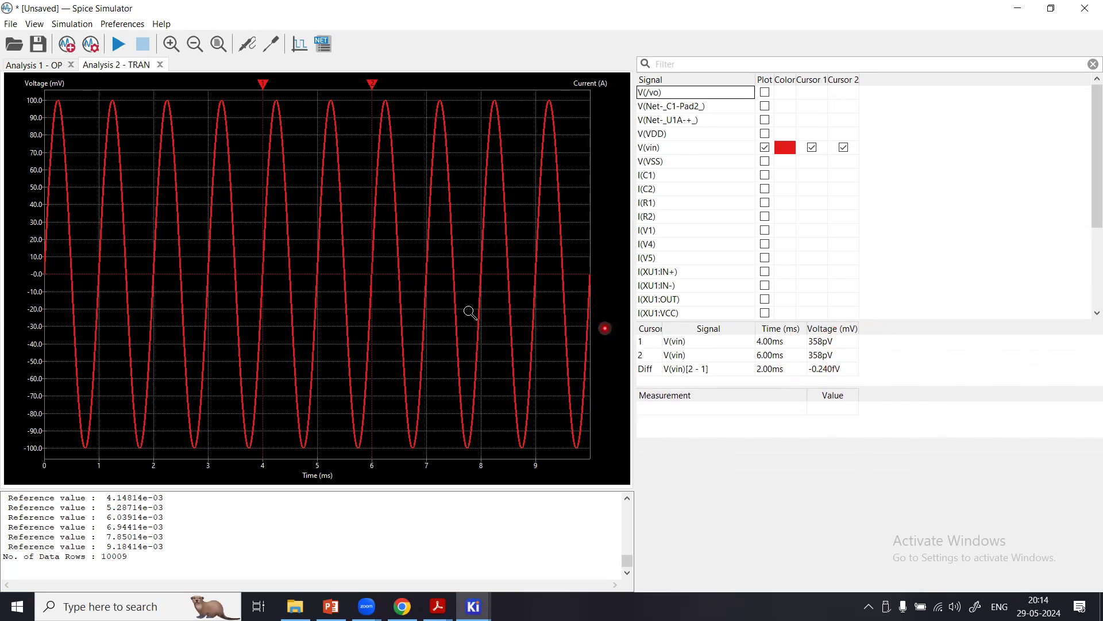
# Measure the V(vin) period with cursor 1 at about 3.25 ms and cursor 2 on the neighbouring peak at about 4.26 ms.
pyautogui.moveTo(261, 83); pyautogui.dragTo(220, 88)
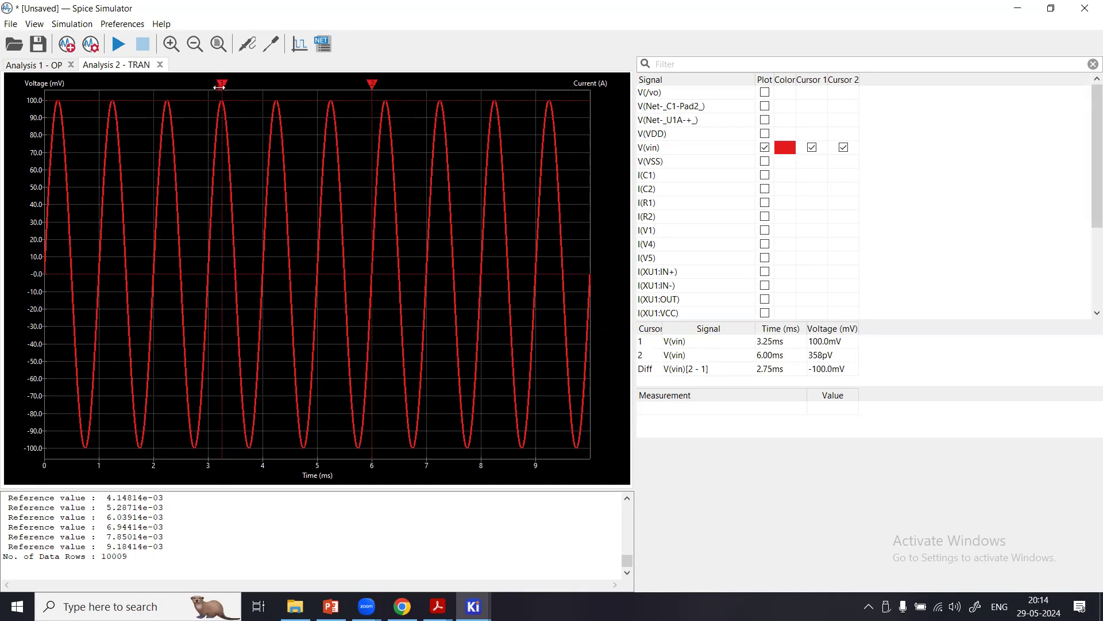
pyautogui.moveTo(372, 83); pyautogui.dragTo(278, 90)
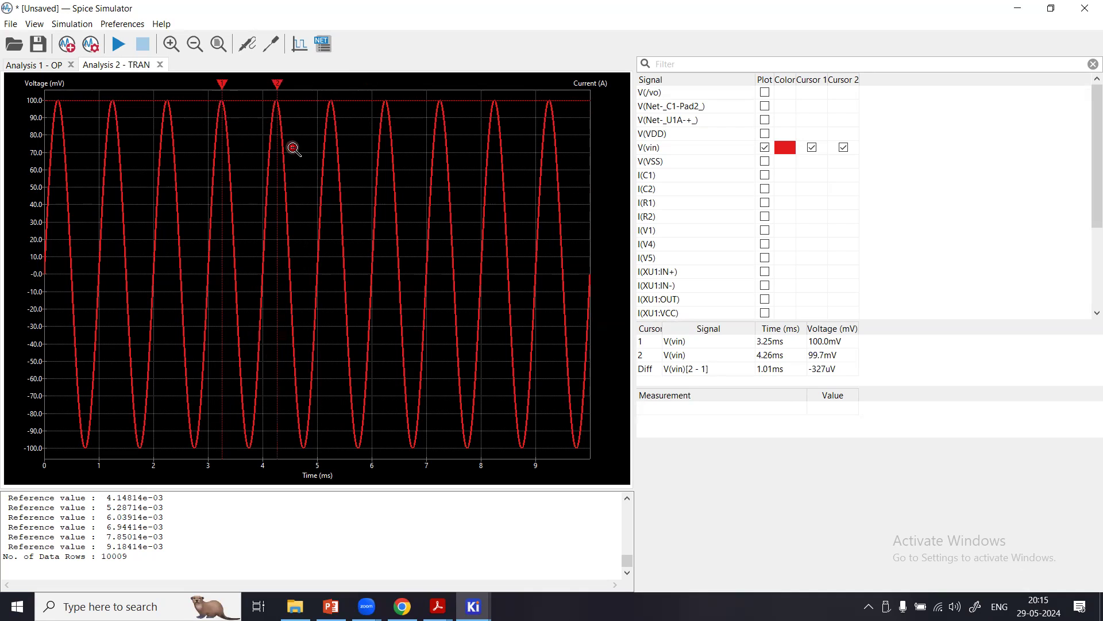
pyautogui.moveTo(277, 82); pyautogui.dragTo(332, 84)
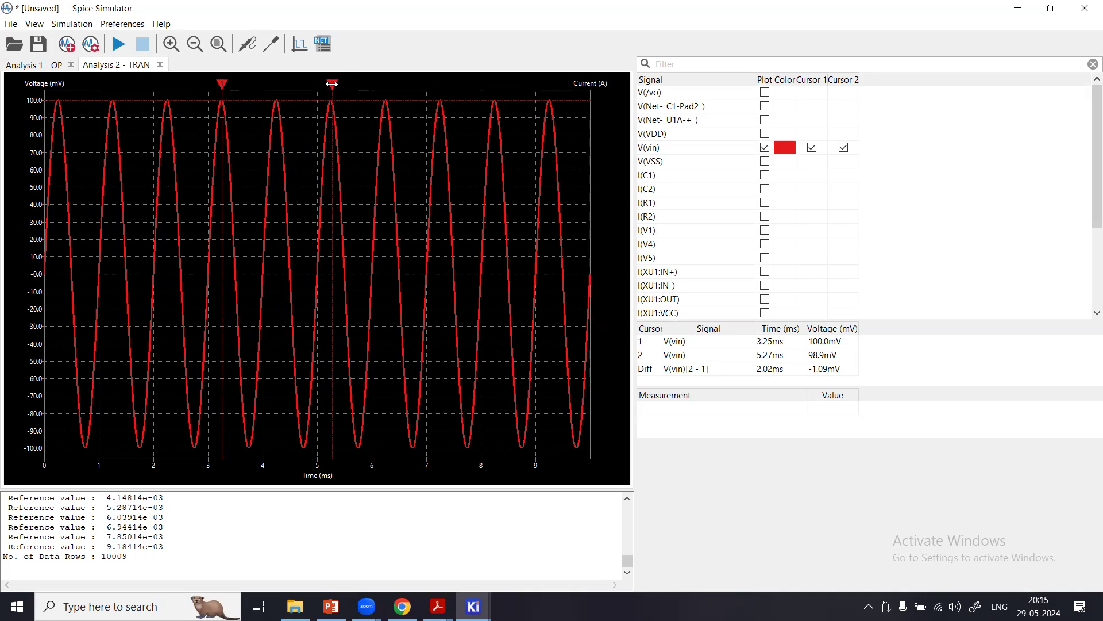
pyautogui.moveTo(332, 84); pyautogui.dragTo(329, 85)
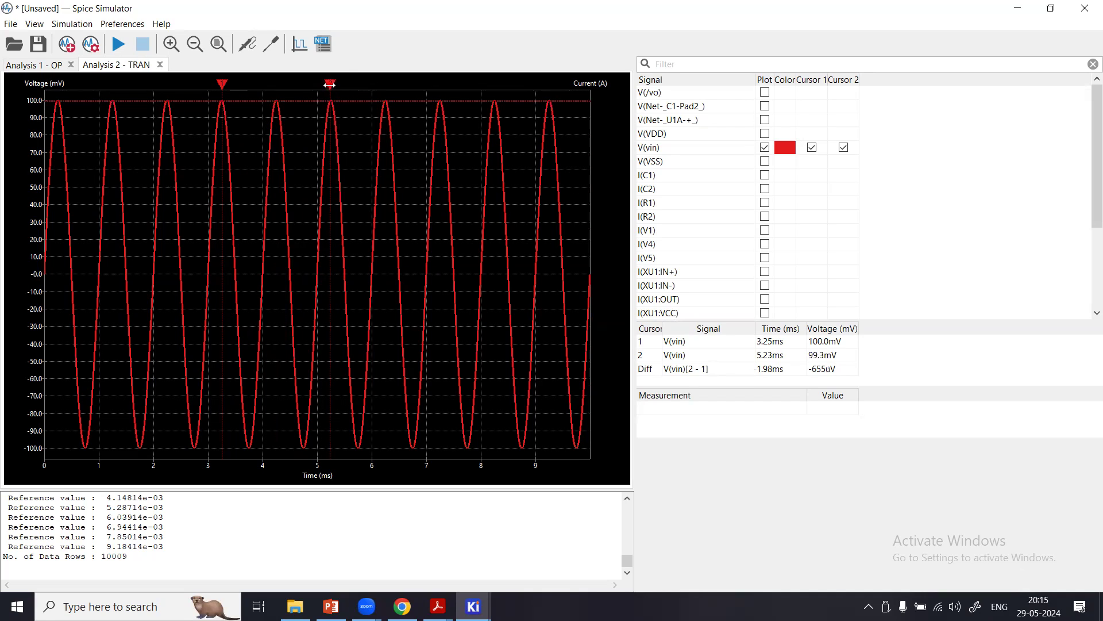
pyautogui.moveTo(320, 84); pyautogui.dragTo(277, 85)
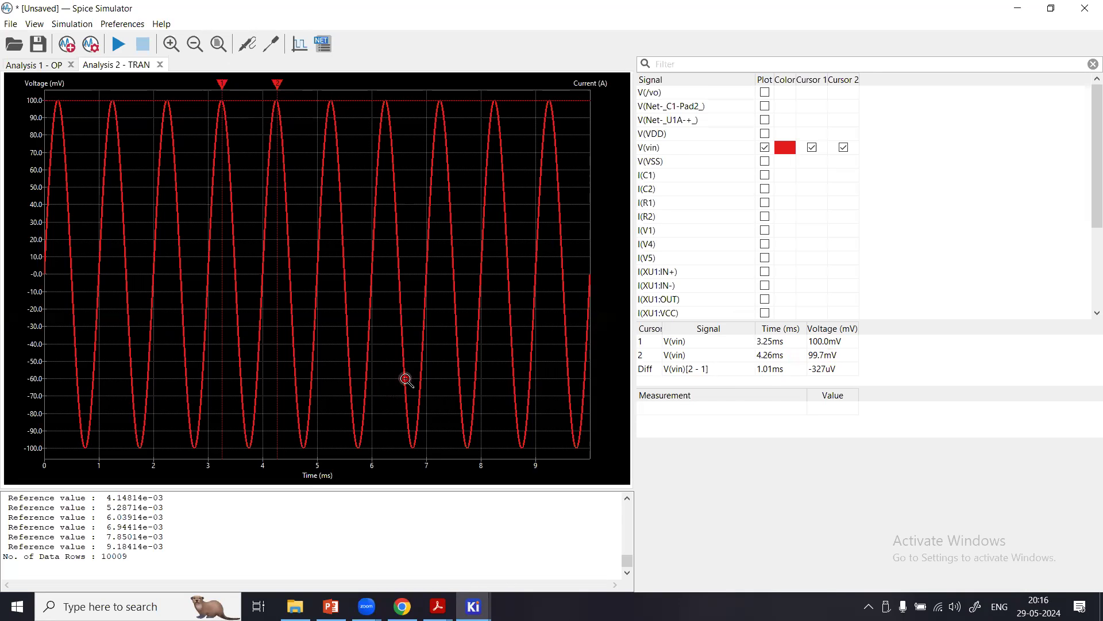
# Add V(/vo) to the transient plot and compare it with V(vin) around the two cursor peaks.
pyautogui.click(765, 93)
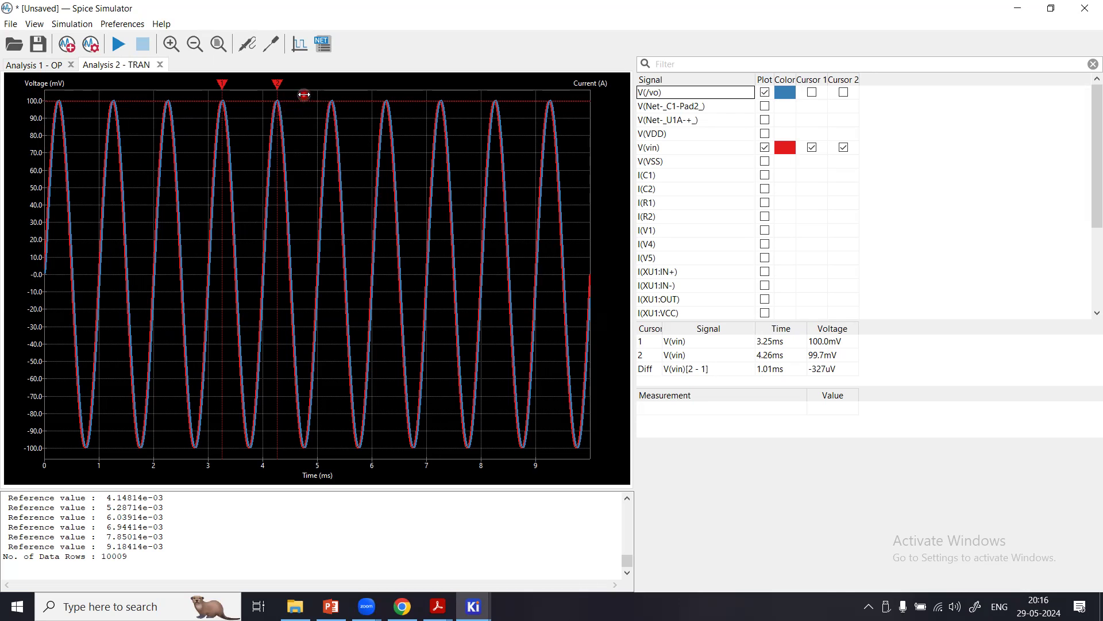
pyautogui.moveTo(300, 101)
pyautogui.mouseDown()
pyautogui.moveTo(173, 260)
pyautogui.moveTo(278, 190)
pyautogui.moveTo(300, 190)
pyautogui.mouseUp()
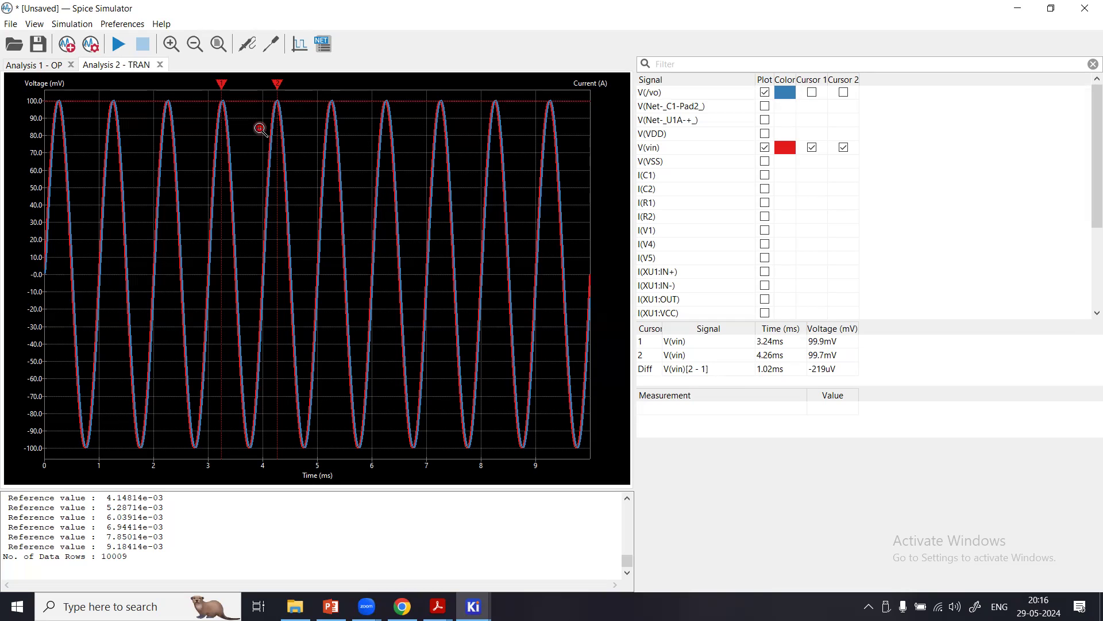
pyautogui.moveTo(187, 90); pyautogui.dragTo(287, 428)
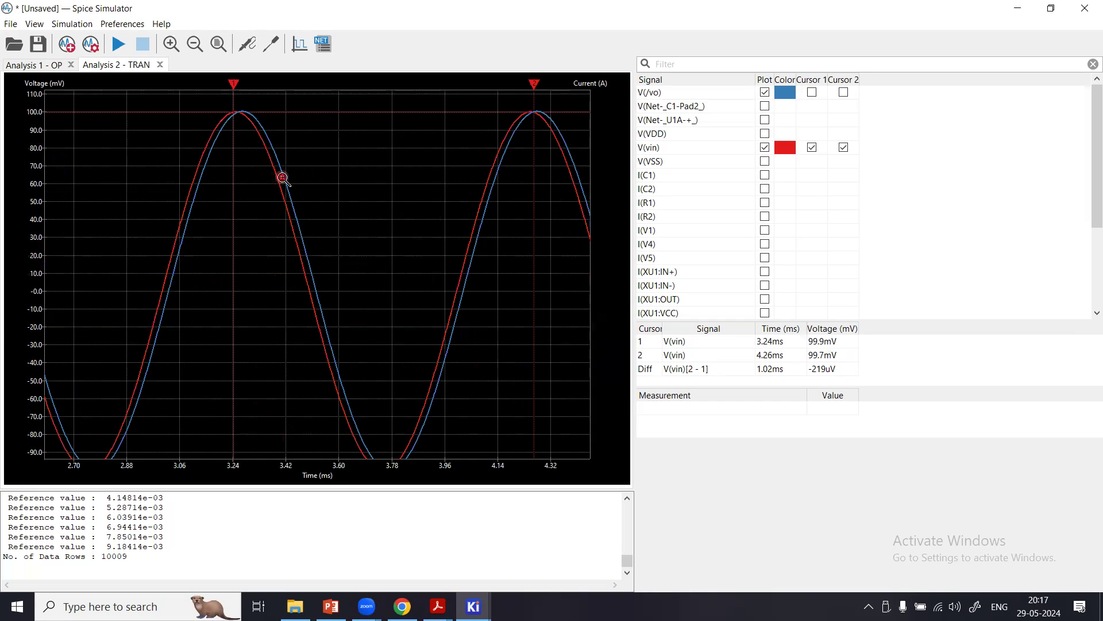
pyautogui.rightClick(411, 113)
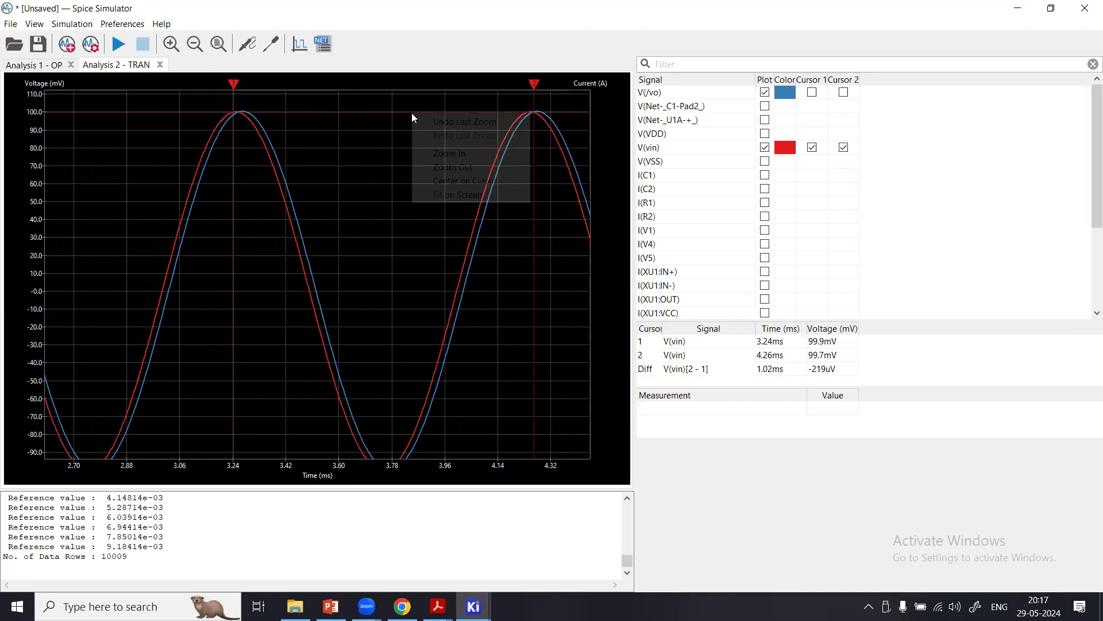
pyautogui.click(445, 195)
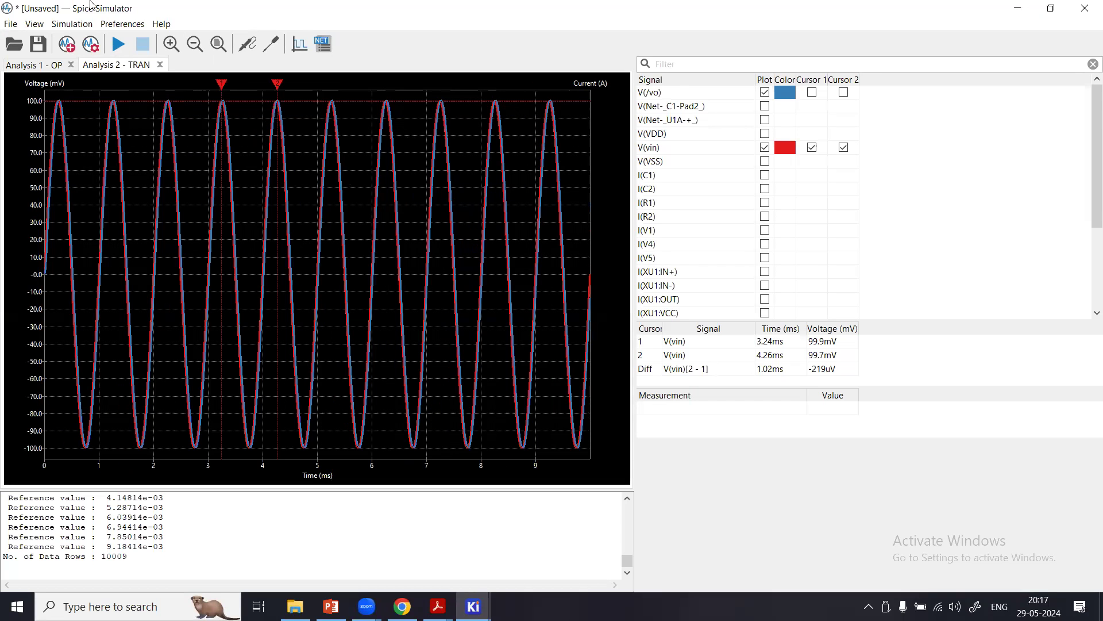
# Export the transient plot as a PNG file named utu in the Downloads folder.
pyautogui.click(10, 24)
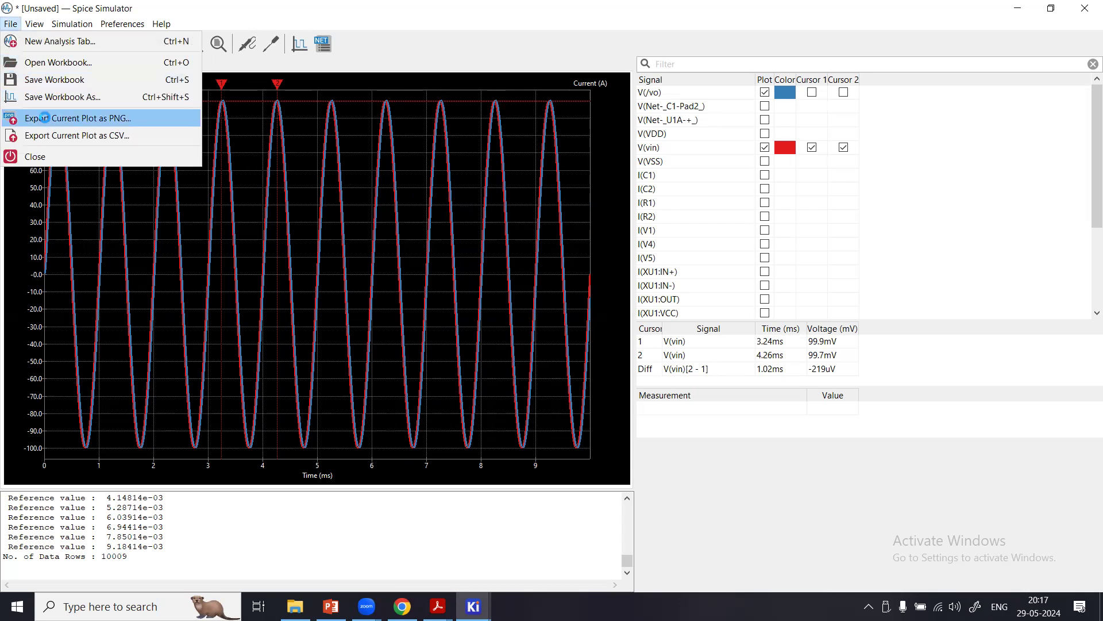
pyautogui.click(48, 119)
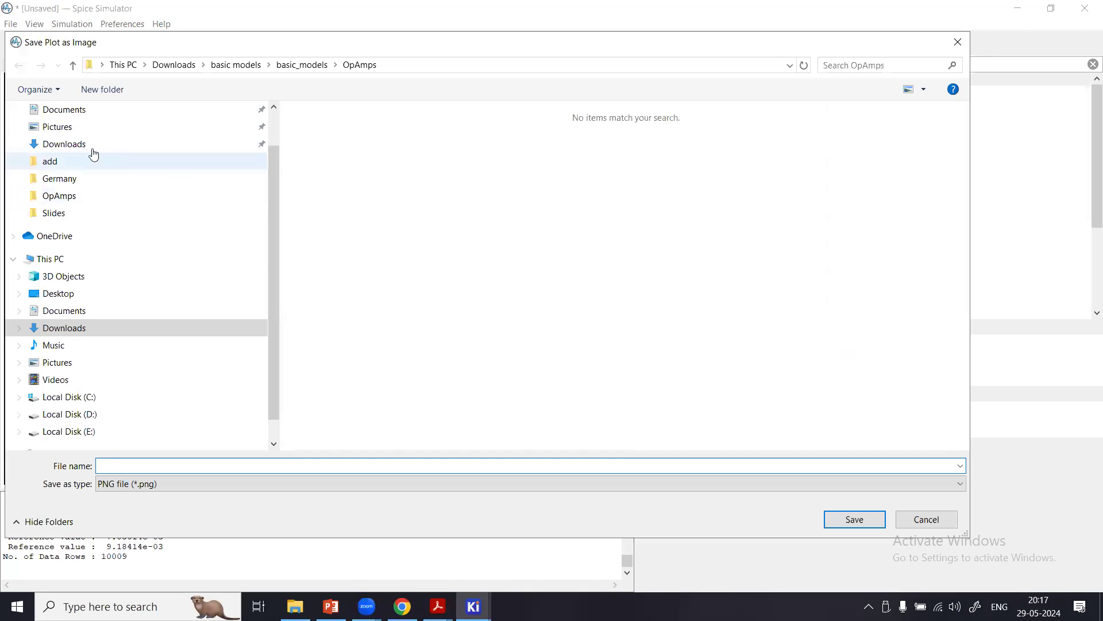
pyautogui.click(76, 144)
pyautogui.click(248, 467)
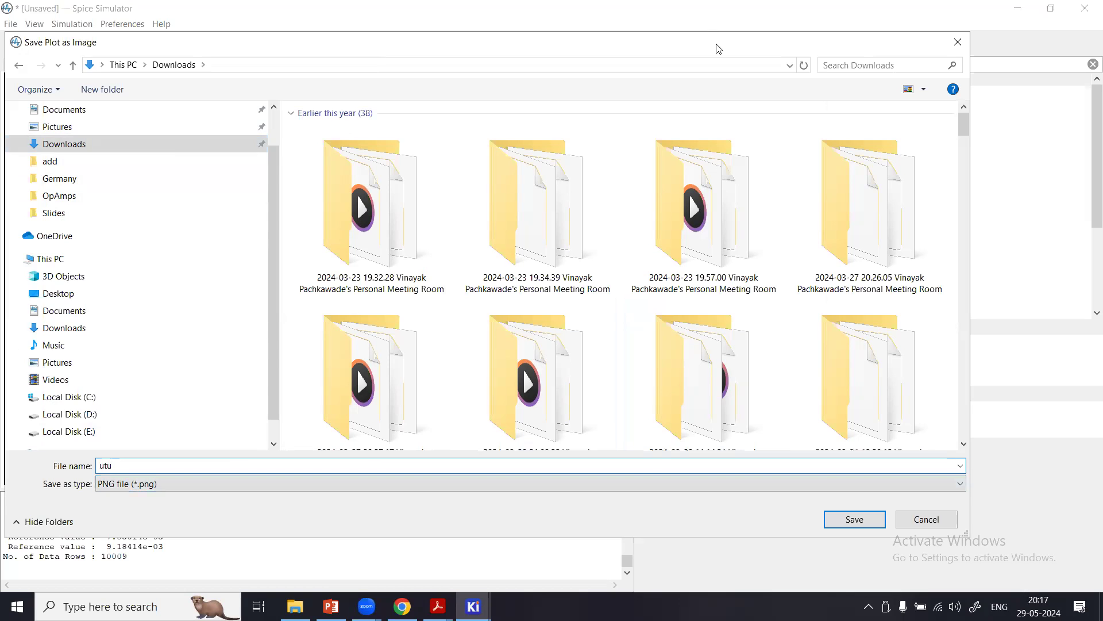
pyautogui.moveTo(701, 44); pyautogui.dragTo(634, 15)
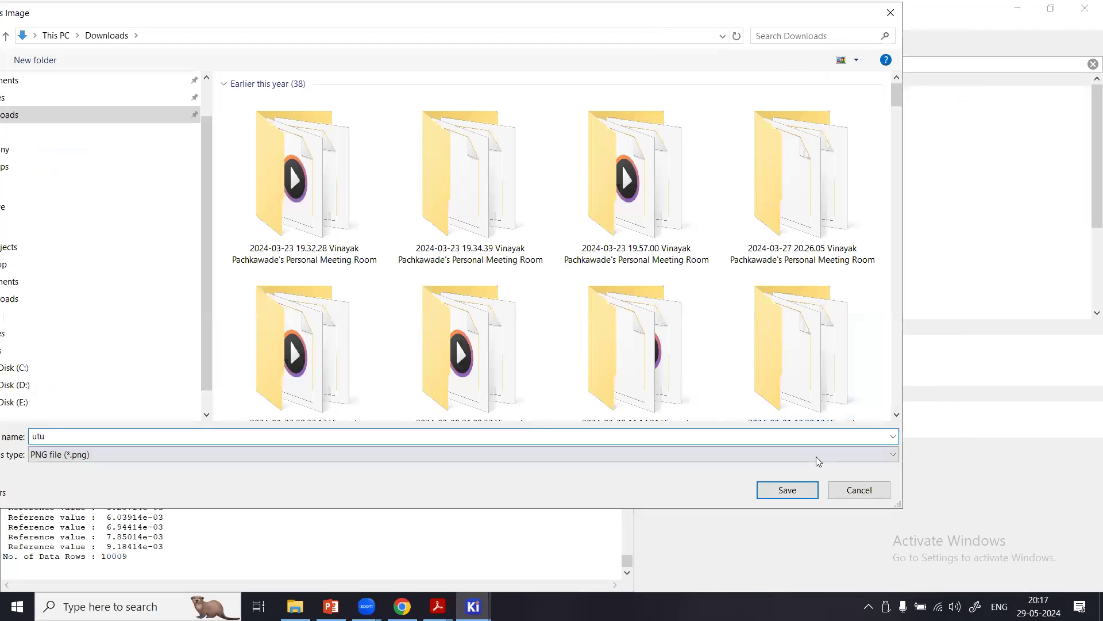
pyautogui.click(794, 493)
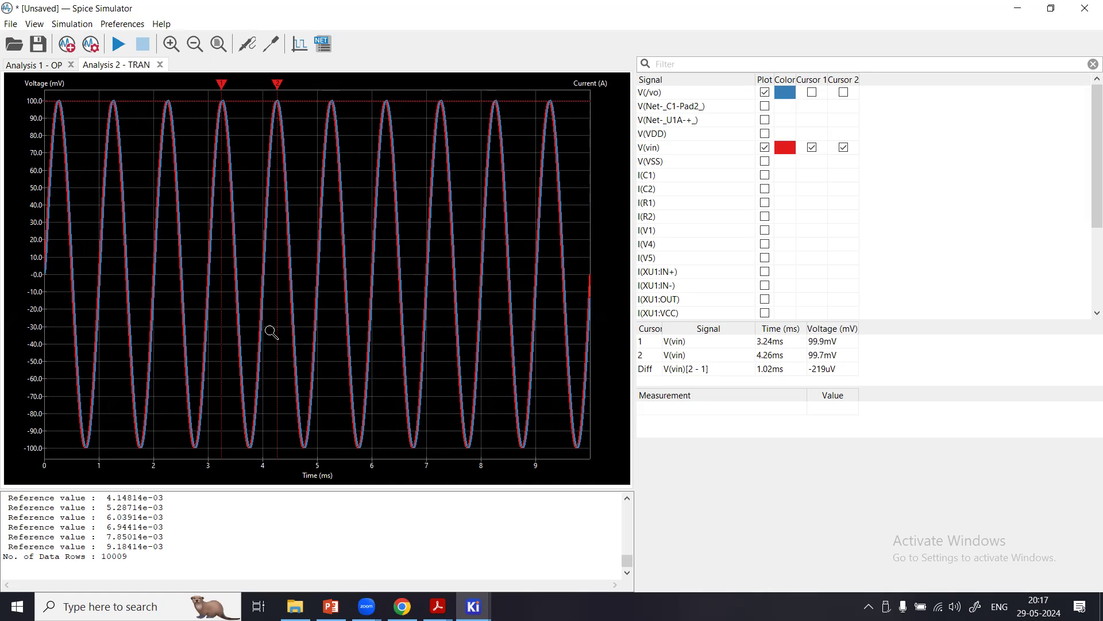
# Create a new FFT frequency content analysis with V(/vo) and V(vin) as input signals.
pyautogui.click(73, 50)
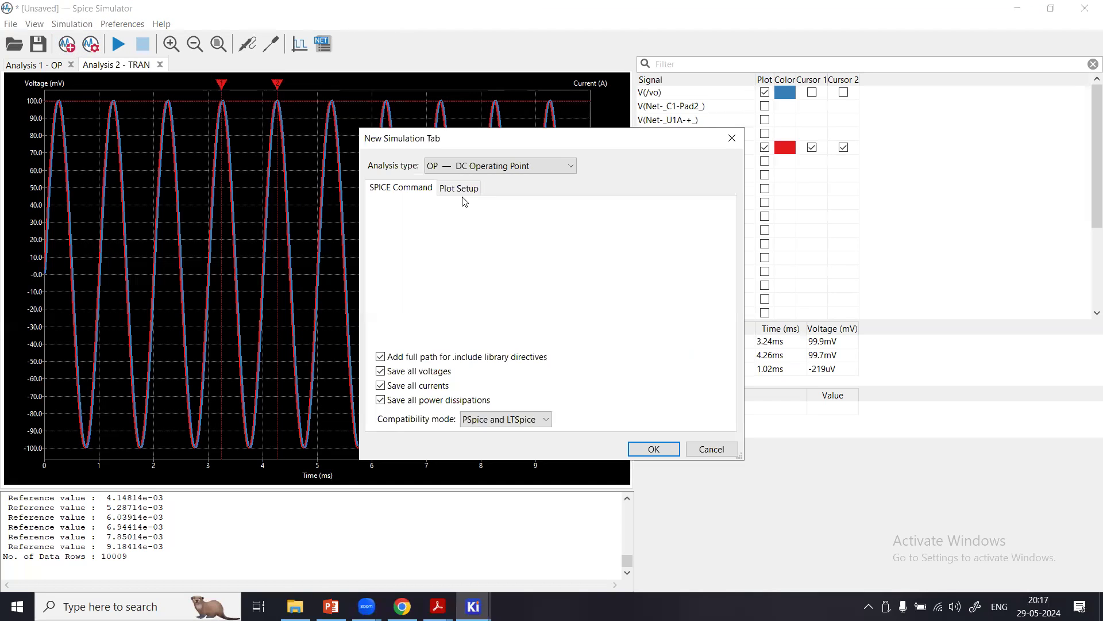
pyautogui.click(526, 167)
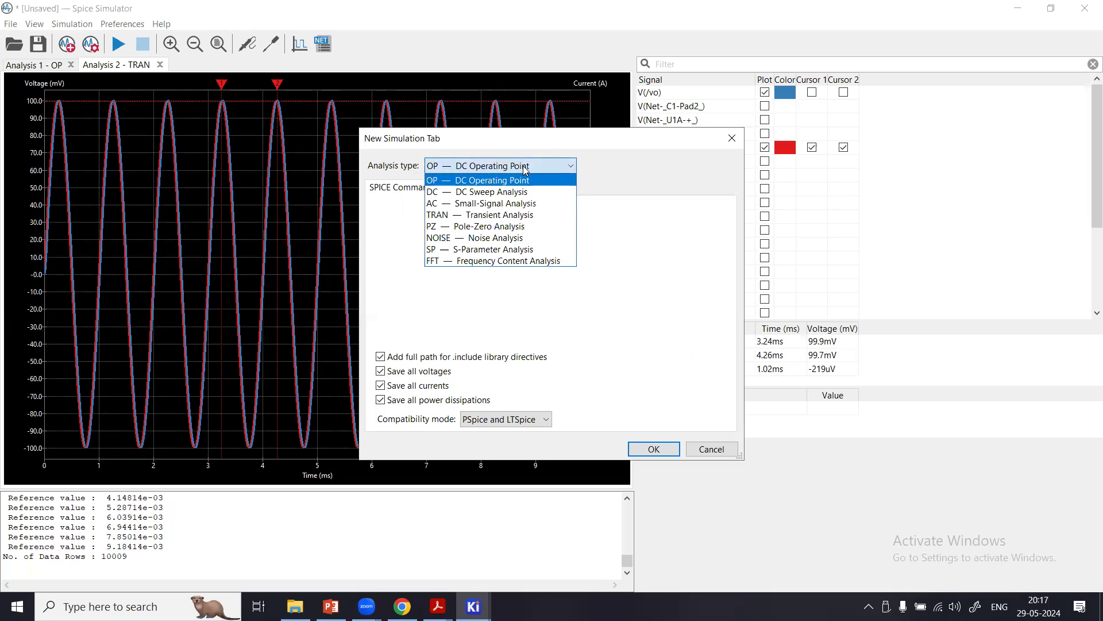
pyautogui.click(473, 261)
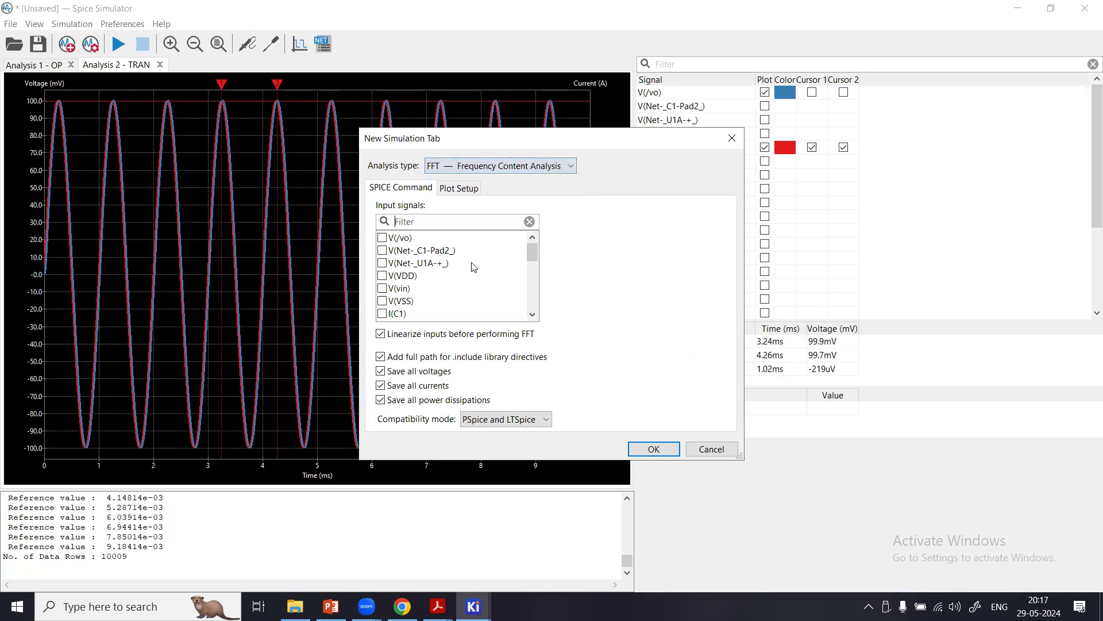
pyautogui.click(382, 238)
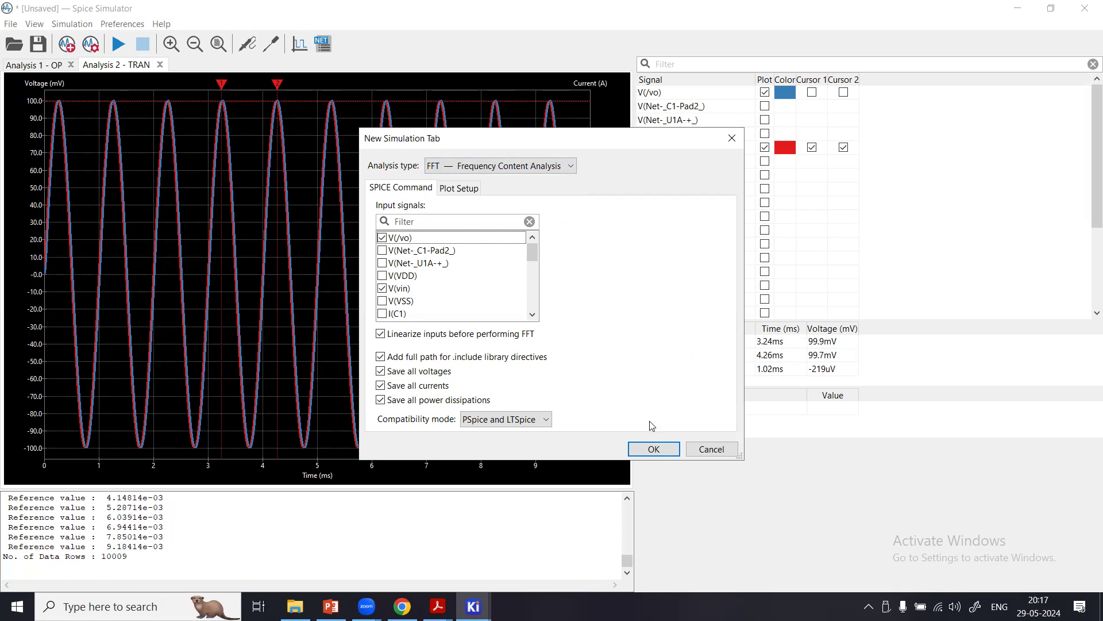
pyautogui.click(654, 450)
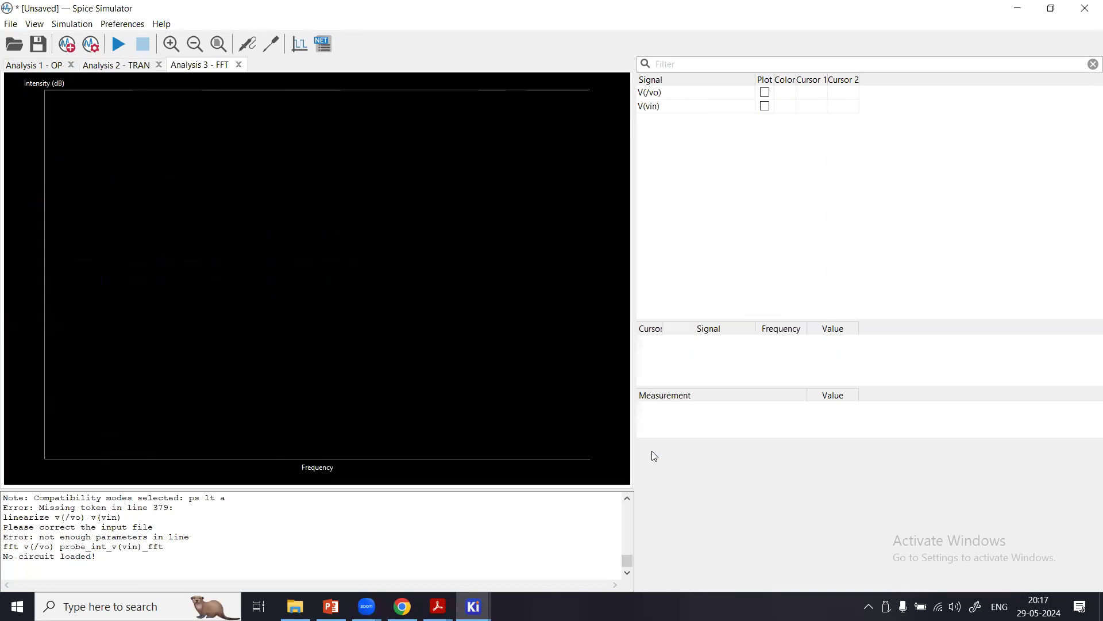
# Run the FFT analysis and plot the V(/vo) and V(vin) spectra.
pyautogui.click(115, 49)
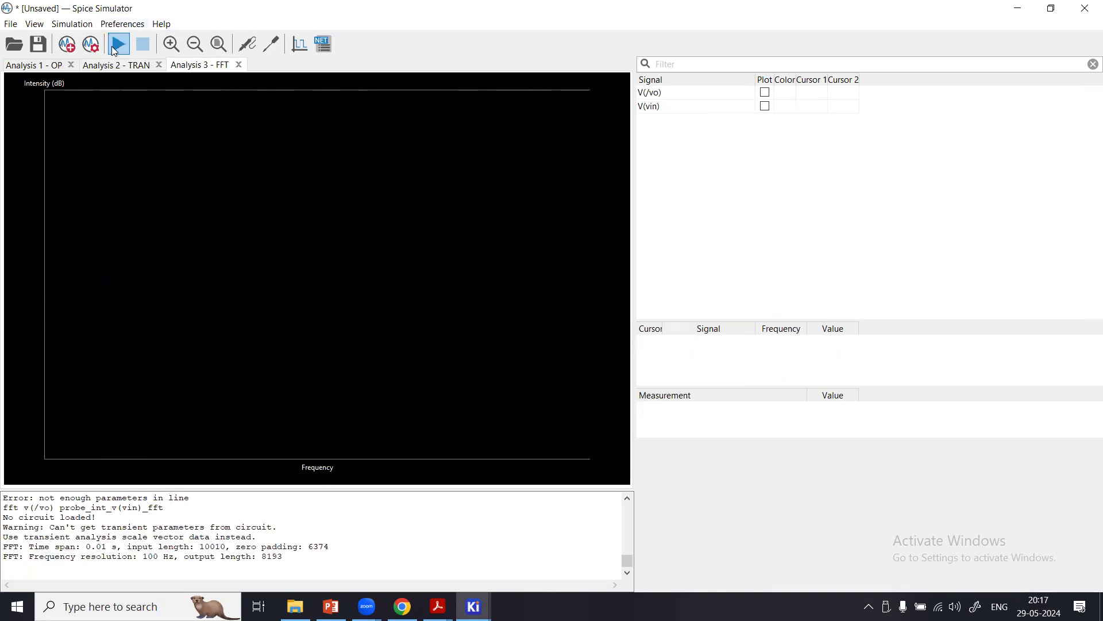
pyautogui.click(766, 94)
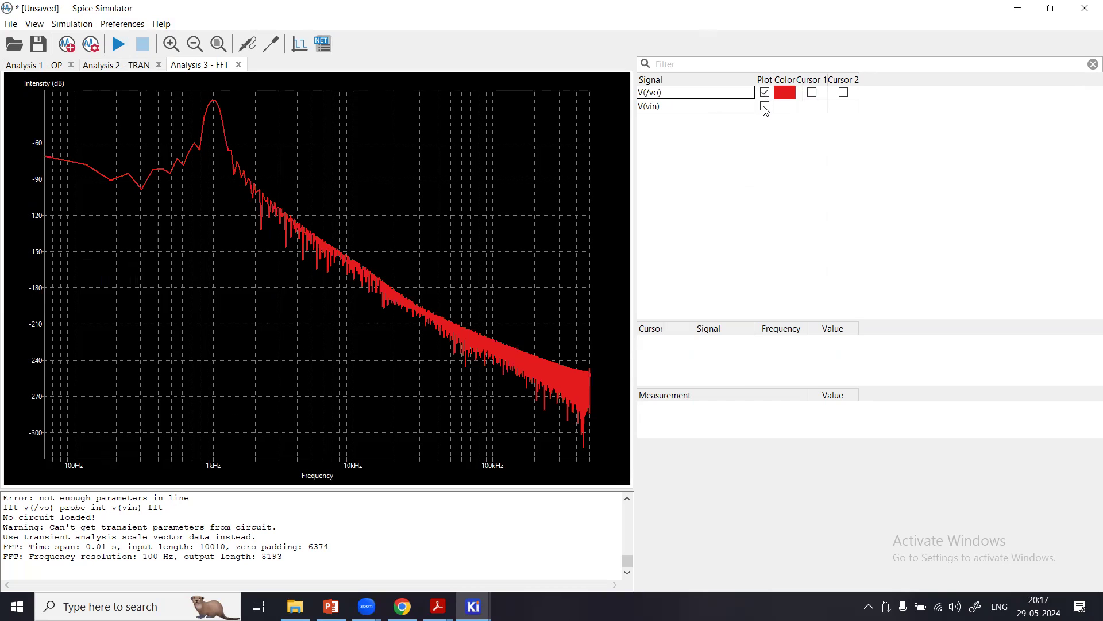
pyautogui.click(766, 108)
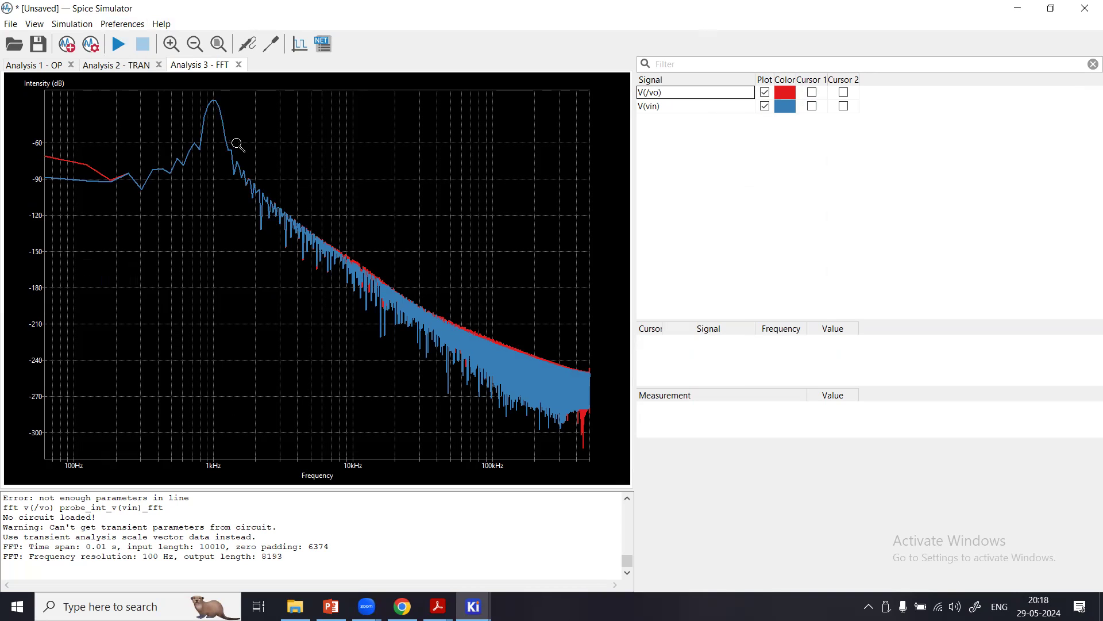
# Export the FFT plot as a PNG file named yfyf in the Downloads folder.
pyautogui.click(11, 25)
pyautogui.click(41, 117)
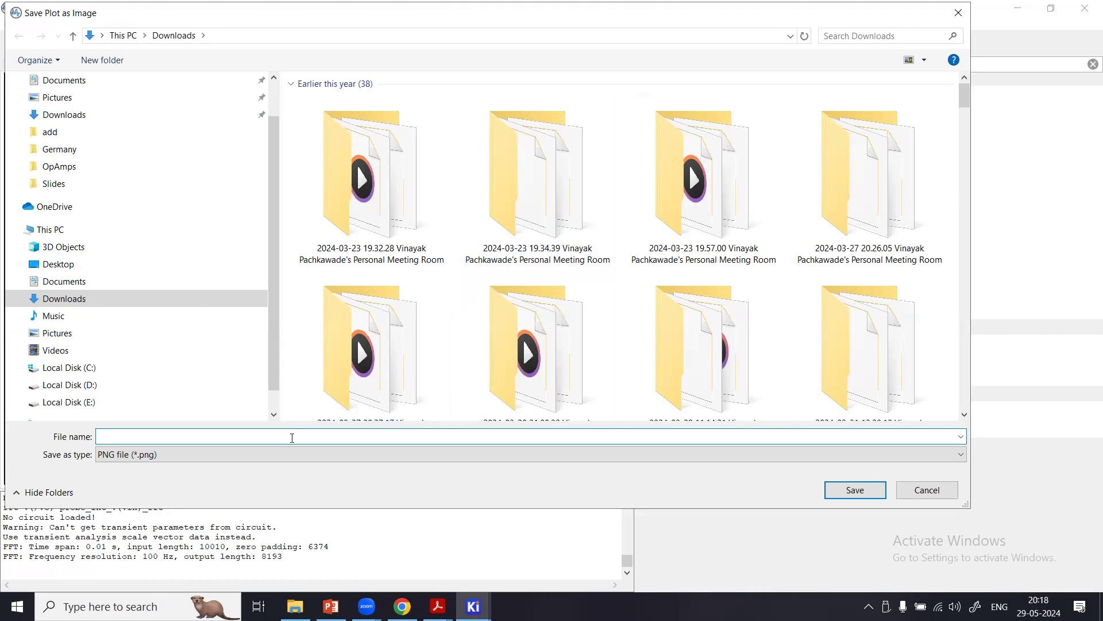
pyautogui.write('yfyf')
pyautogui.click(838, 492)
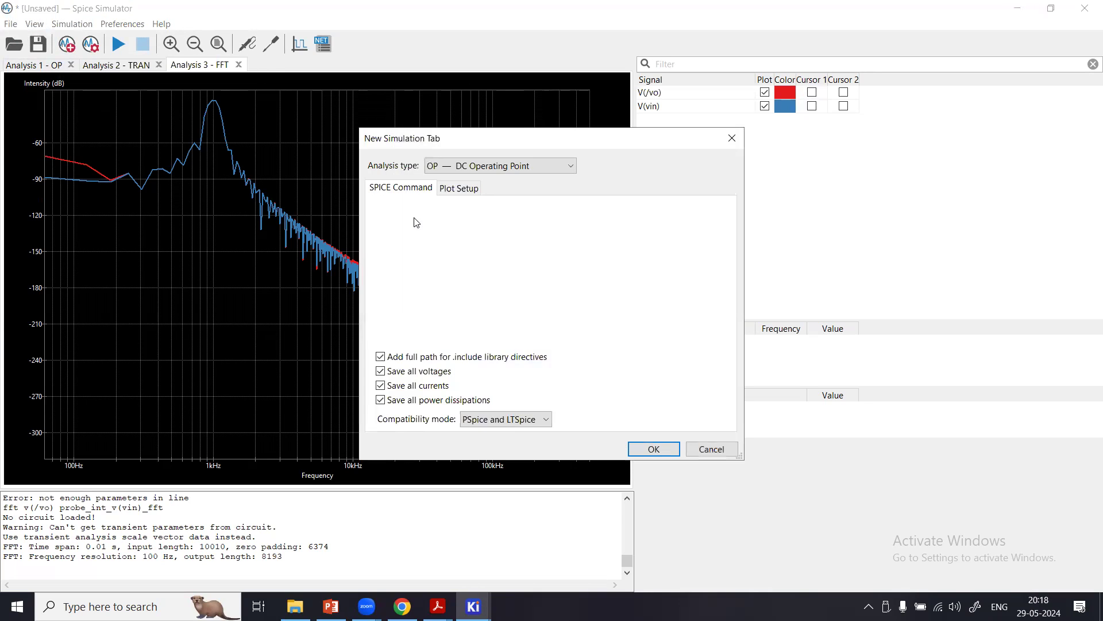
# Create a new AC small-signal analysis with 1000 points per decade, from 1 Hz to 10e6 Hz.
pyautogui.click(492, 166)
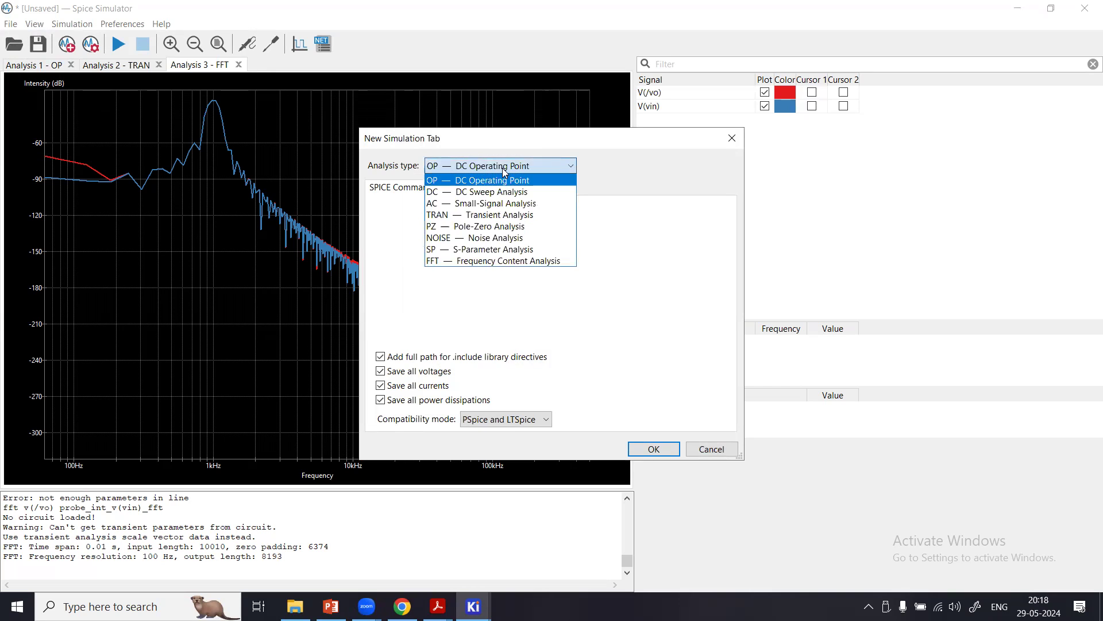
pyautogui.click(495, 205)
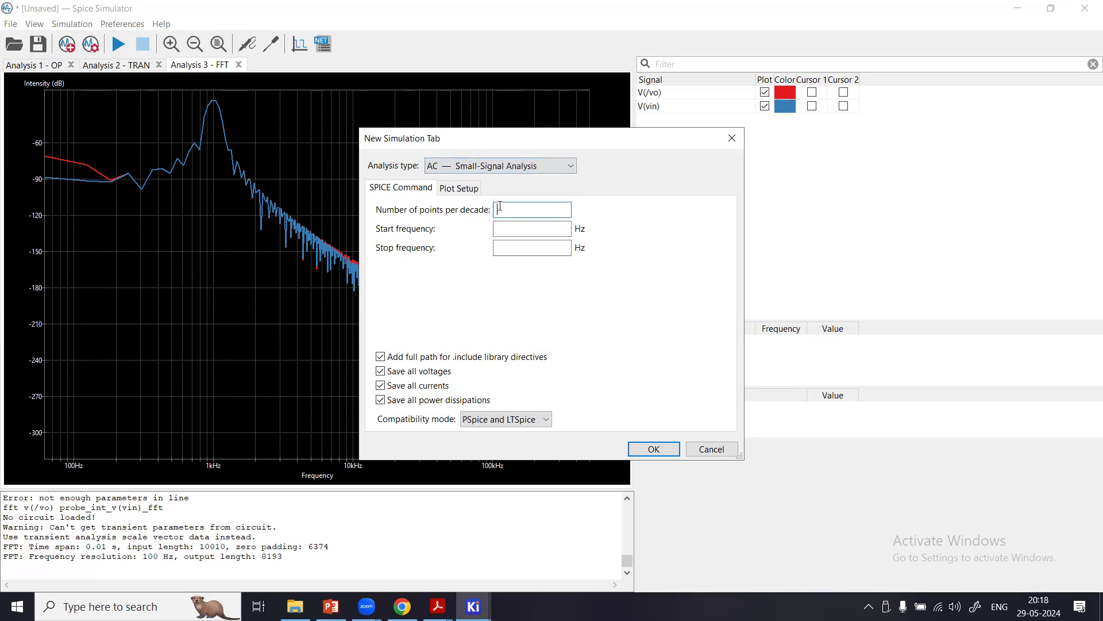
pyautogui.write('1000')
pyautogui.click(510, 227)
pyautogui.click(506, 248)
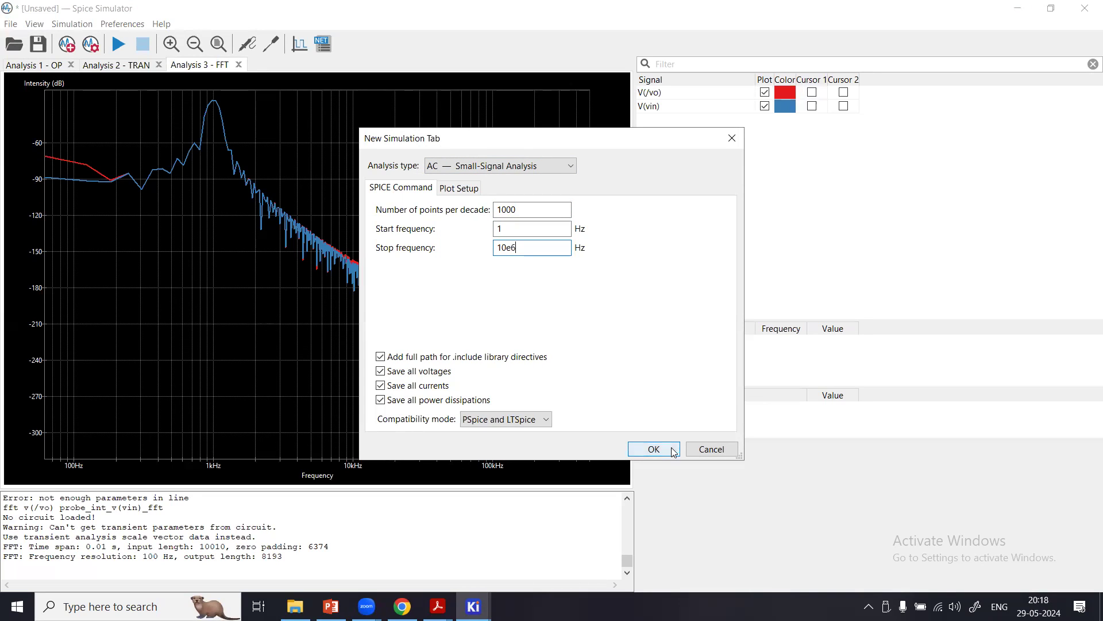
pyautogui.click(654, 449)
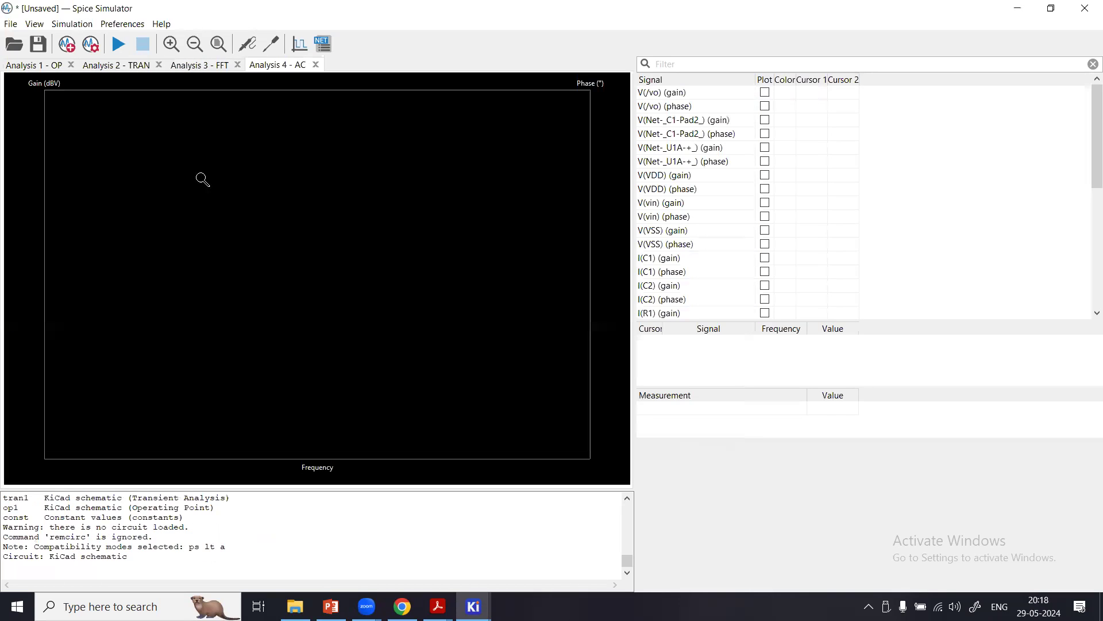
# Run the AC analysis and plot the gain and phase of V(/vo).
pyautogui.click(119, 46)
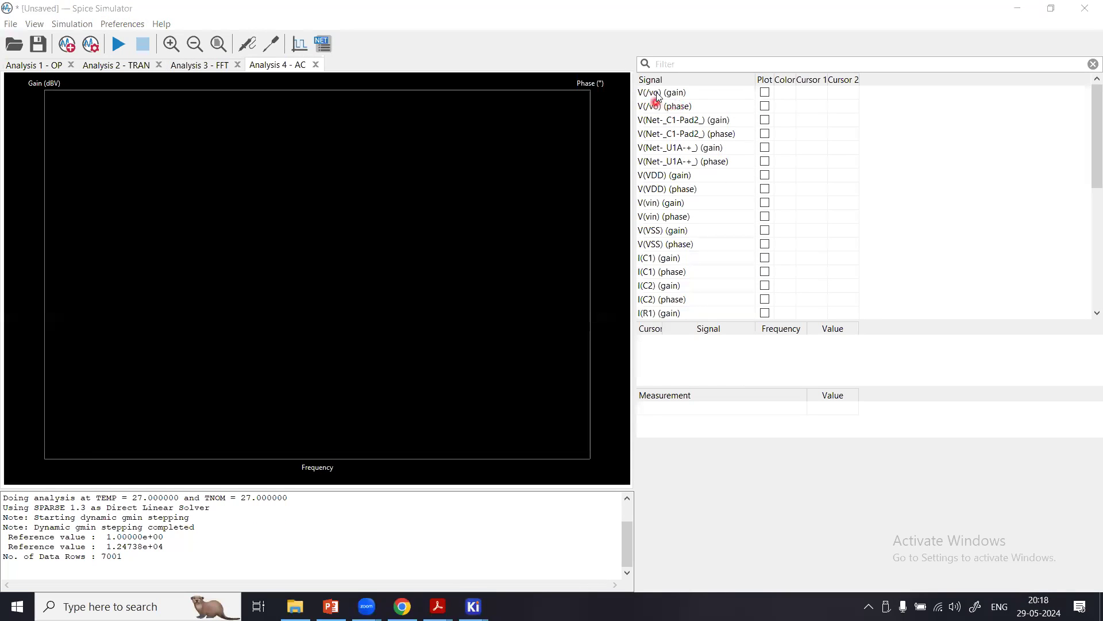
pyautogui.click(765, 94)
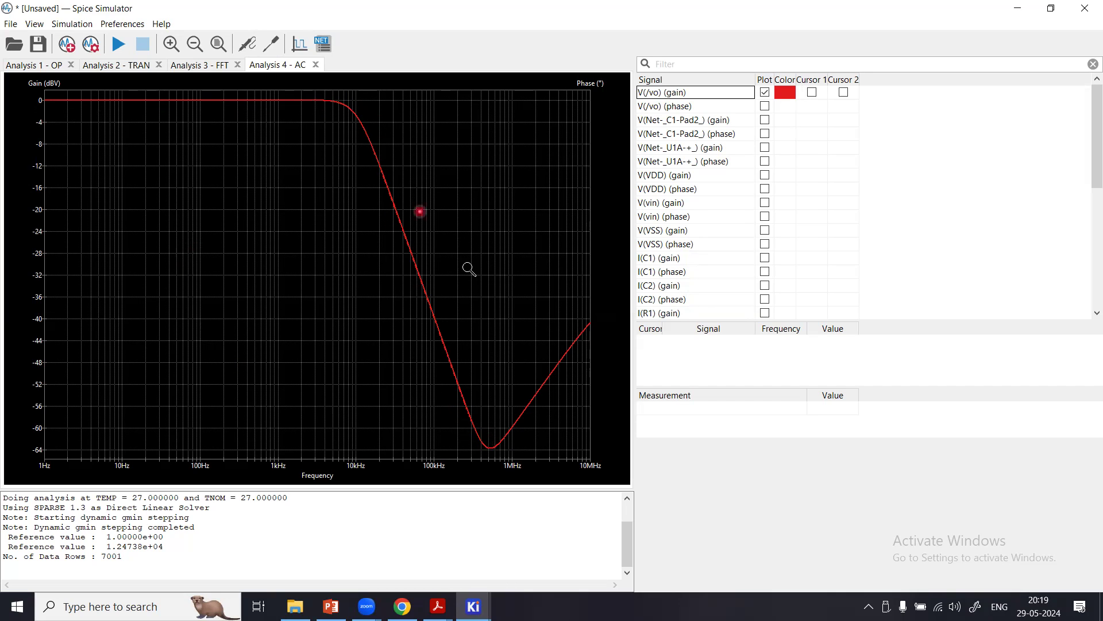
pyautogui.click(767, 107)
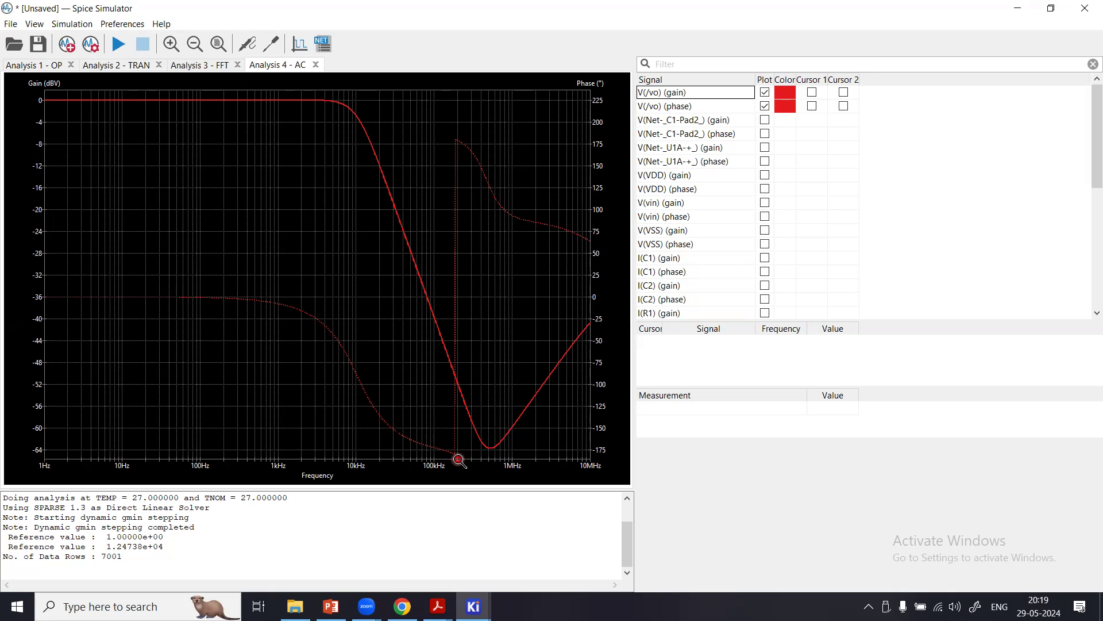
# Change the V(/vo) phase trace color to blue, #2928E4FF.
pyautogui.click(787, 106)
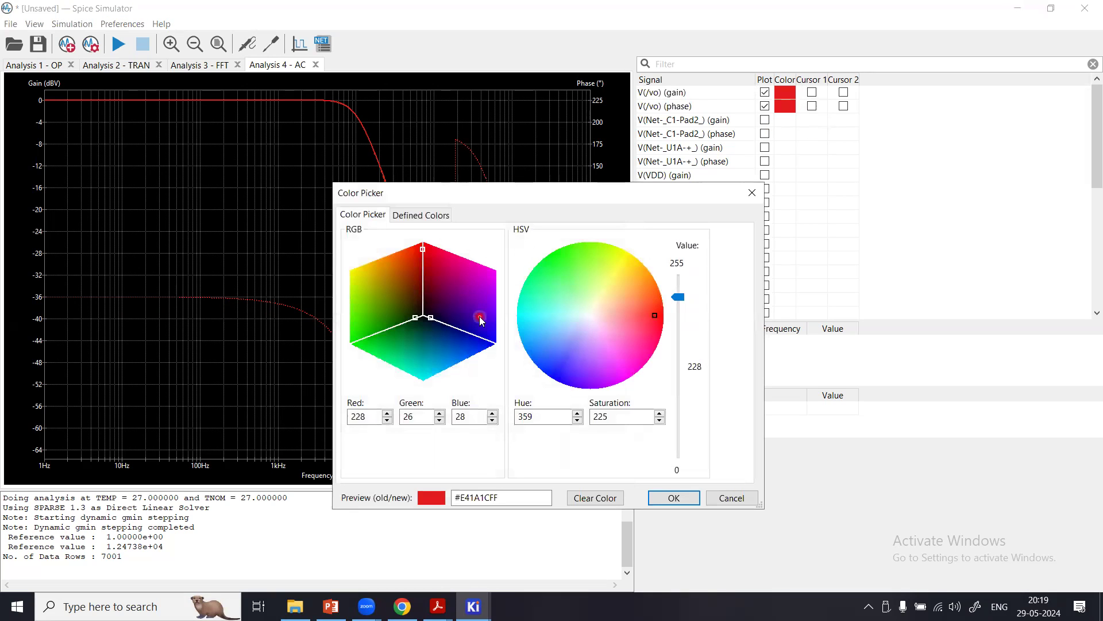
pyautogui.click(560, 366)
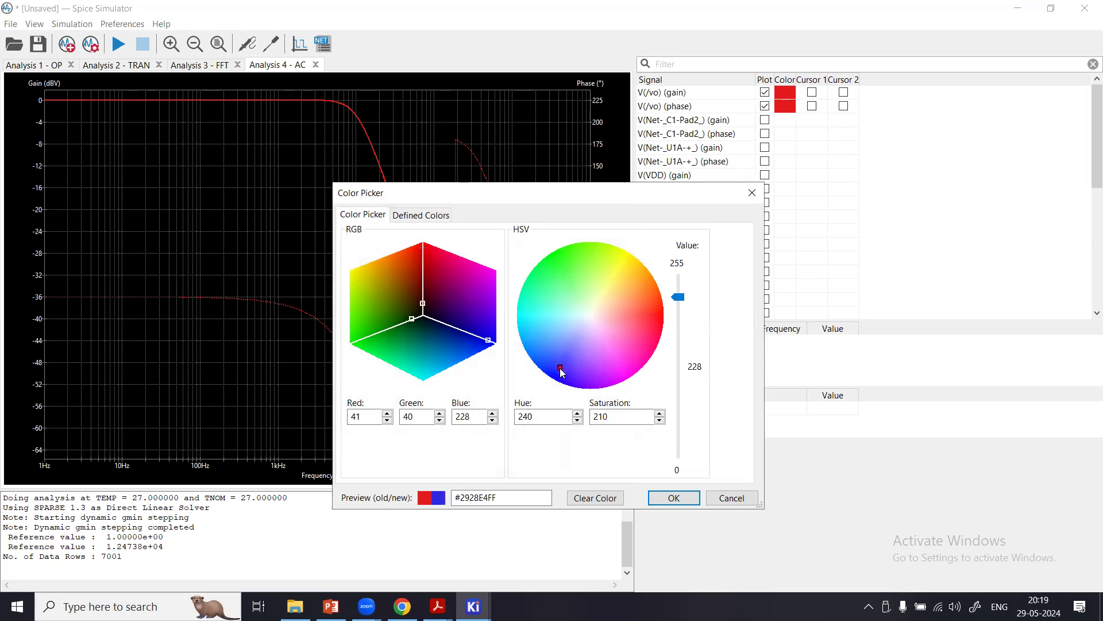
pyautogui.click(667, 497)
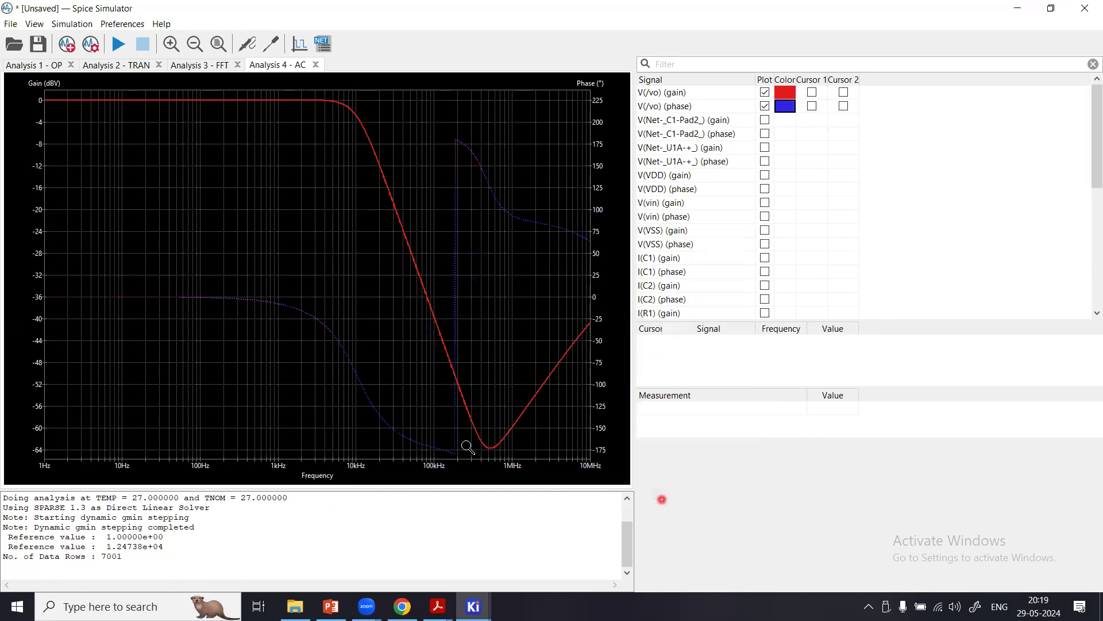
# Export the AC gain and phase plot as a PNG file named jgg in the Downloads folder.
pyautogui.click(11, 26)
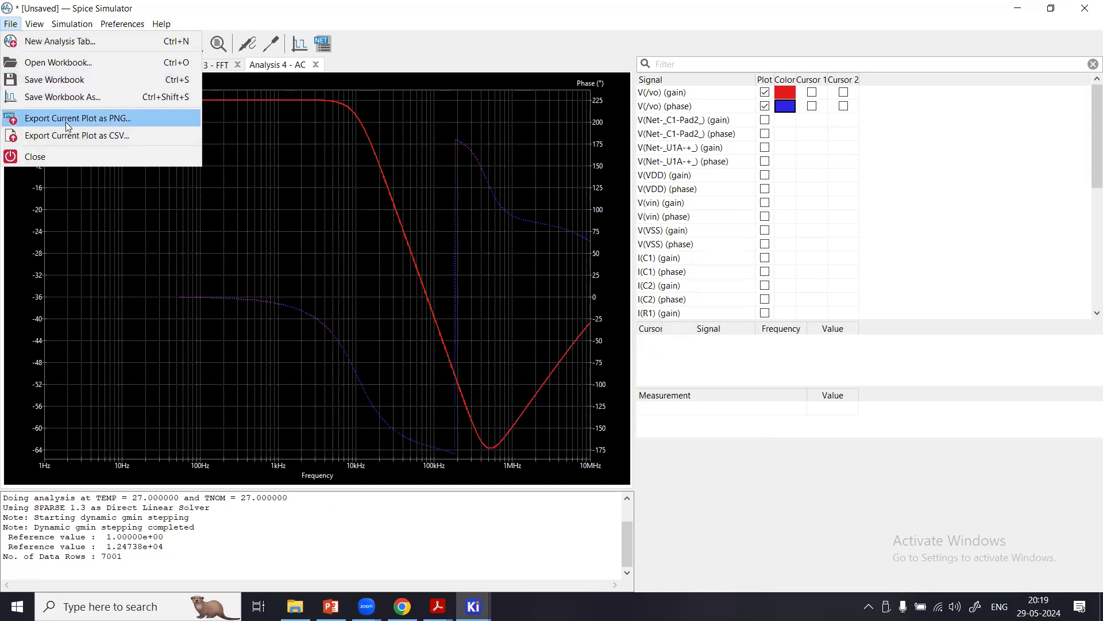
pyautogui.click(69, 123)
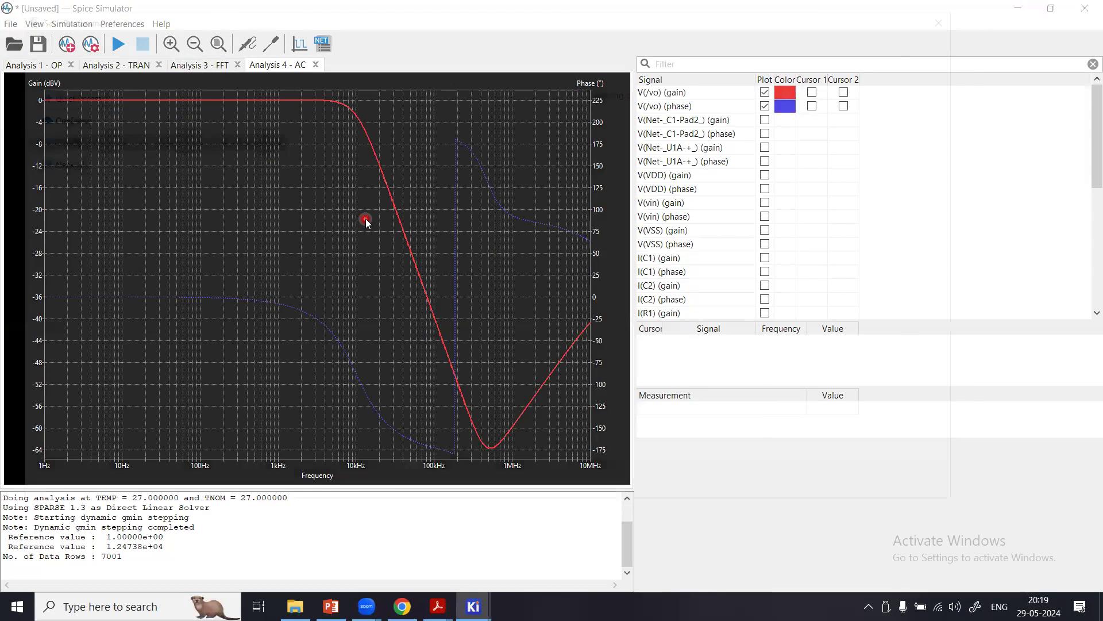
pyautogui.click(365, 219)
pyautogui.click(251, 435)
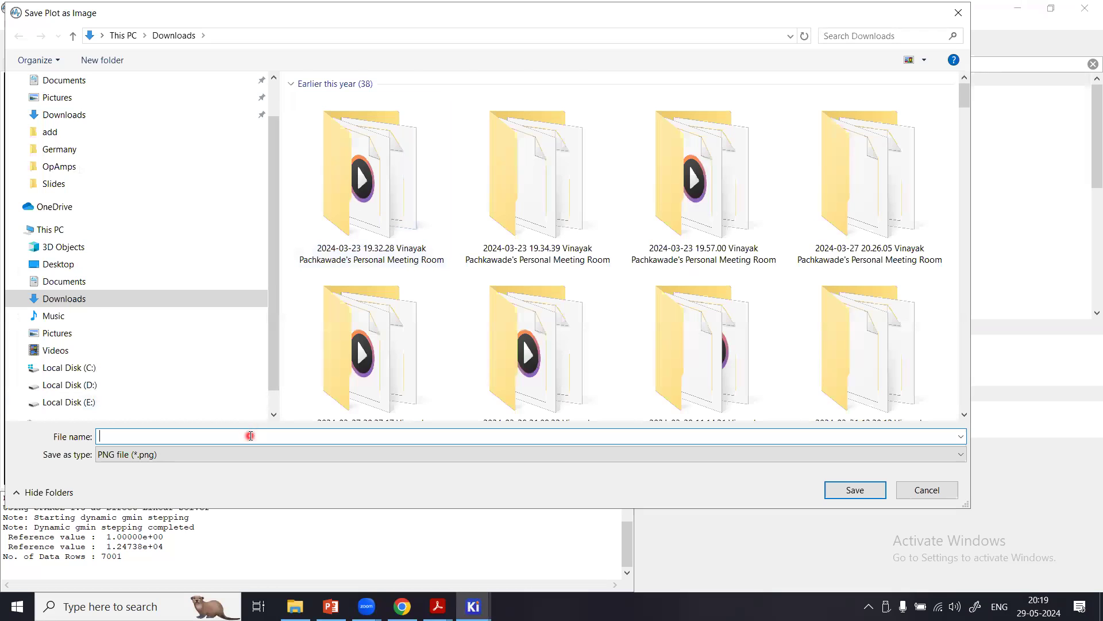
pyautogui.write('jggk')
pyautogui.click(846, 494)
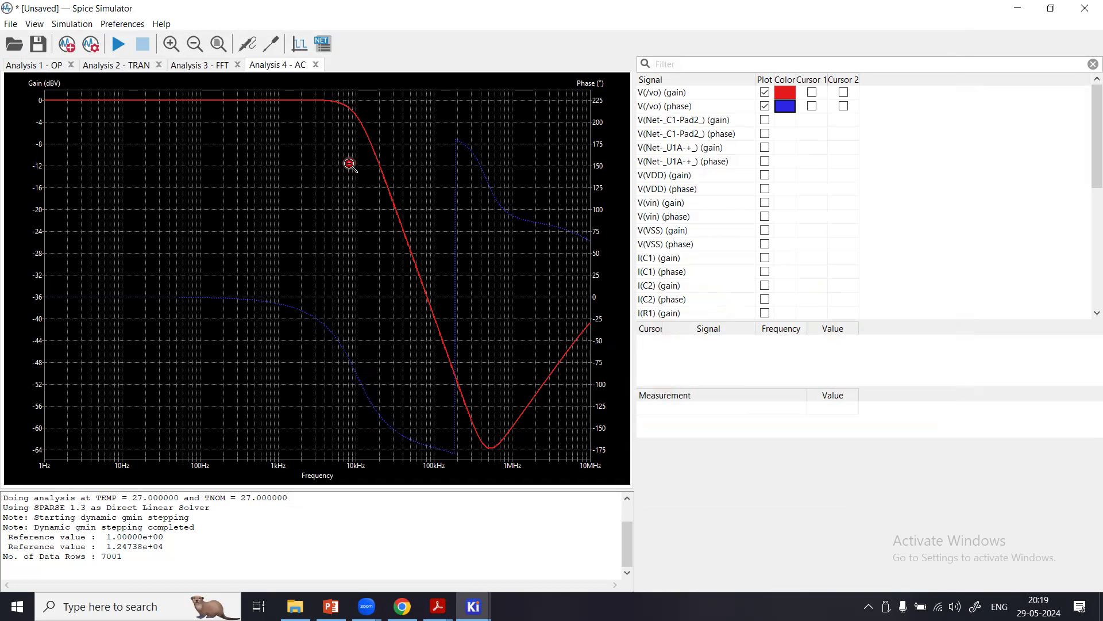
# Switch to the Schematic Editor and delete the vertical and horizontal feedback wires between the U1A output and the C1 junction.
pyautogui.click(474, 607)
pyautogui.click(475, 553)
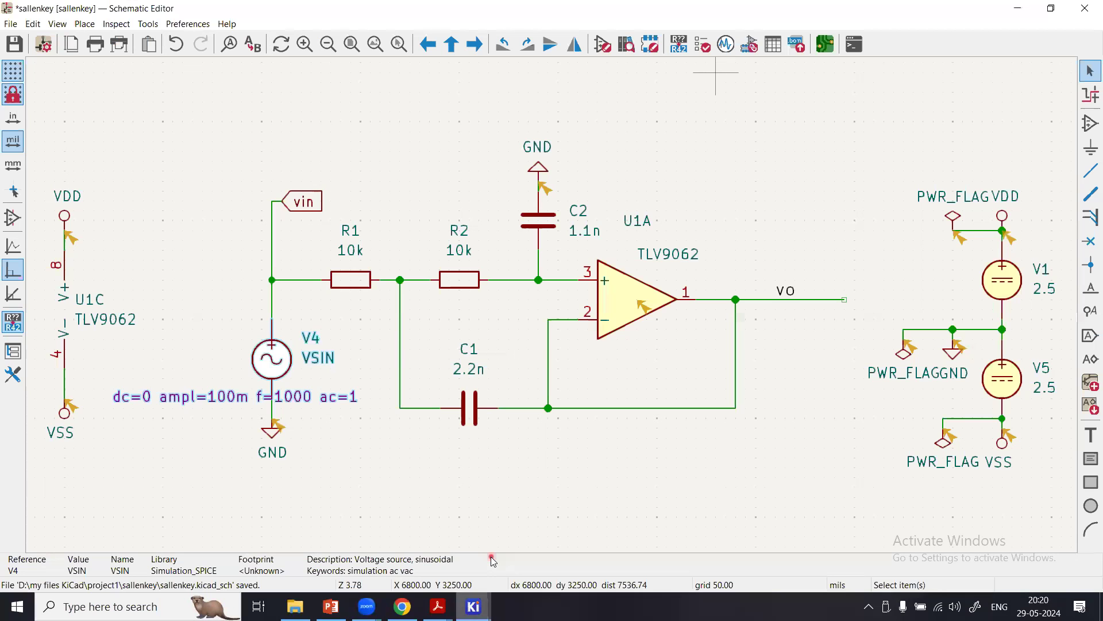
pyautogui.click(732, 360)
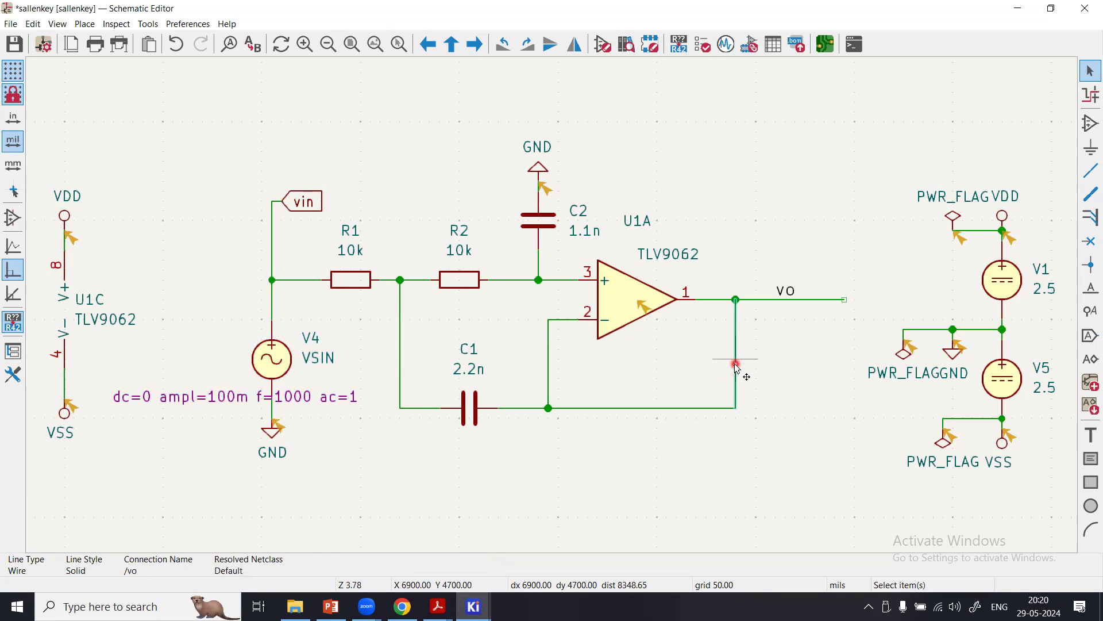
pyautogui.press('Delete')
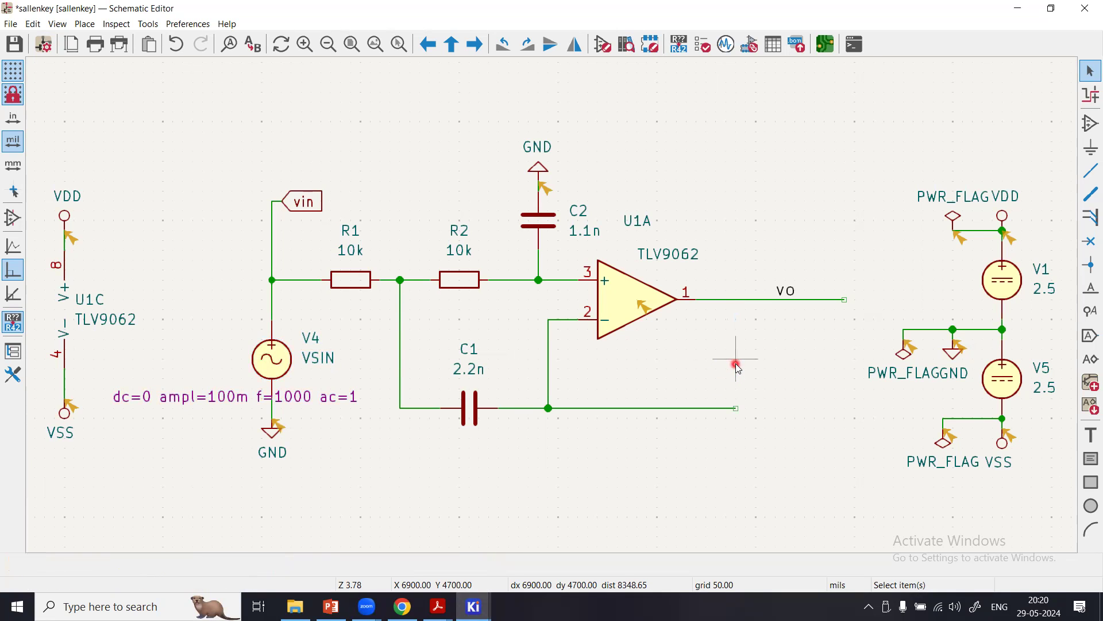
pyautogui.click(695, 408)
pyautogui.press('Delete')
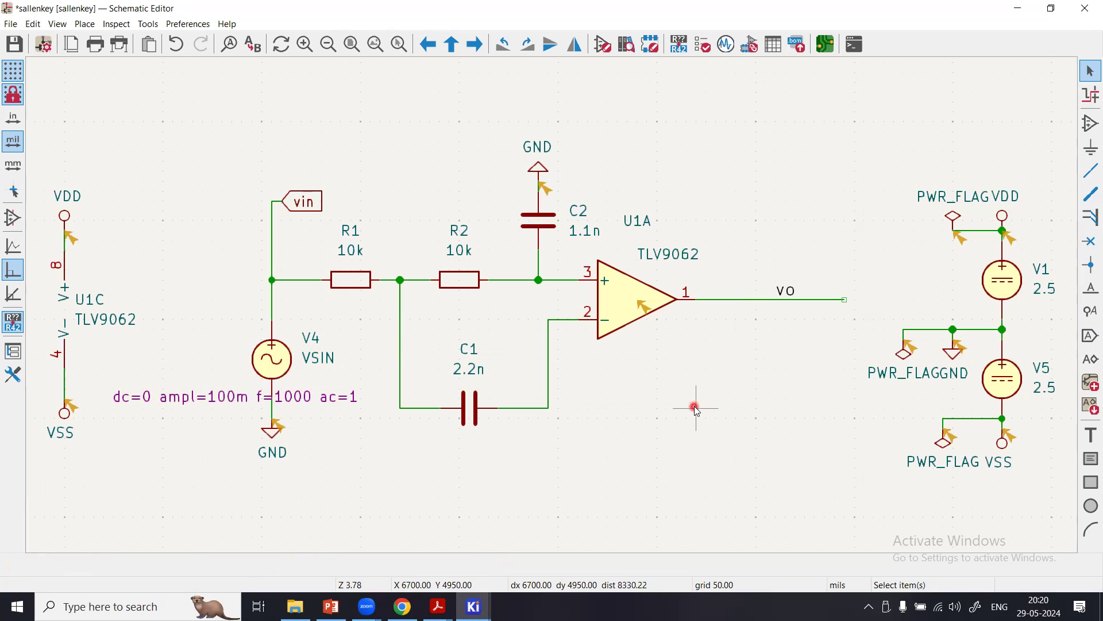
pyautogui.click(457, 280)
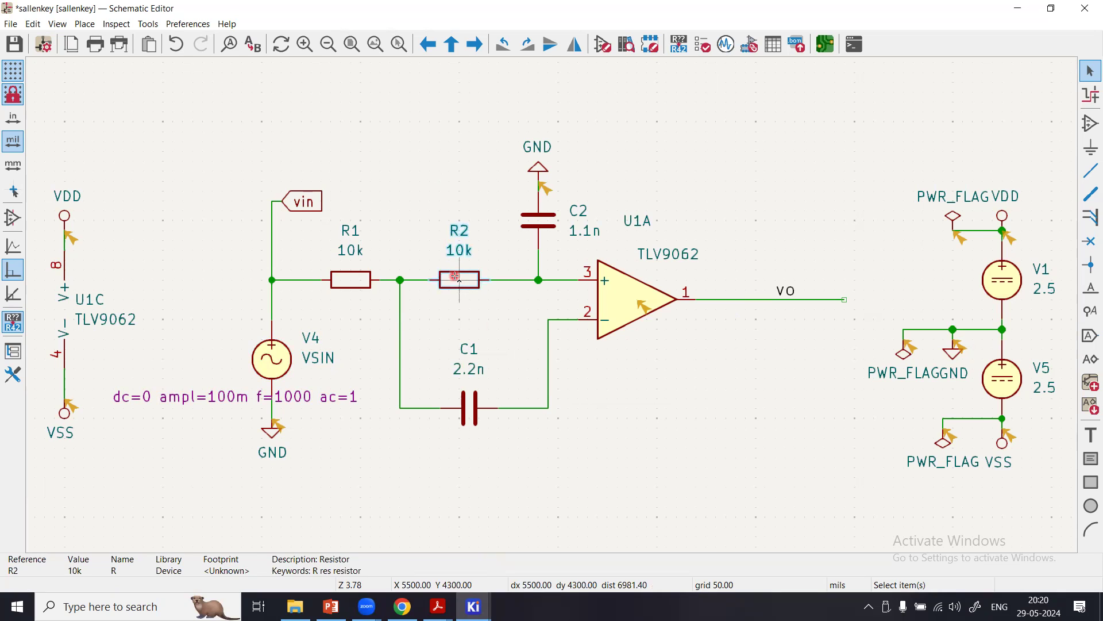
pyautogui.hotkey('ctrl', 'd')
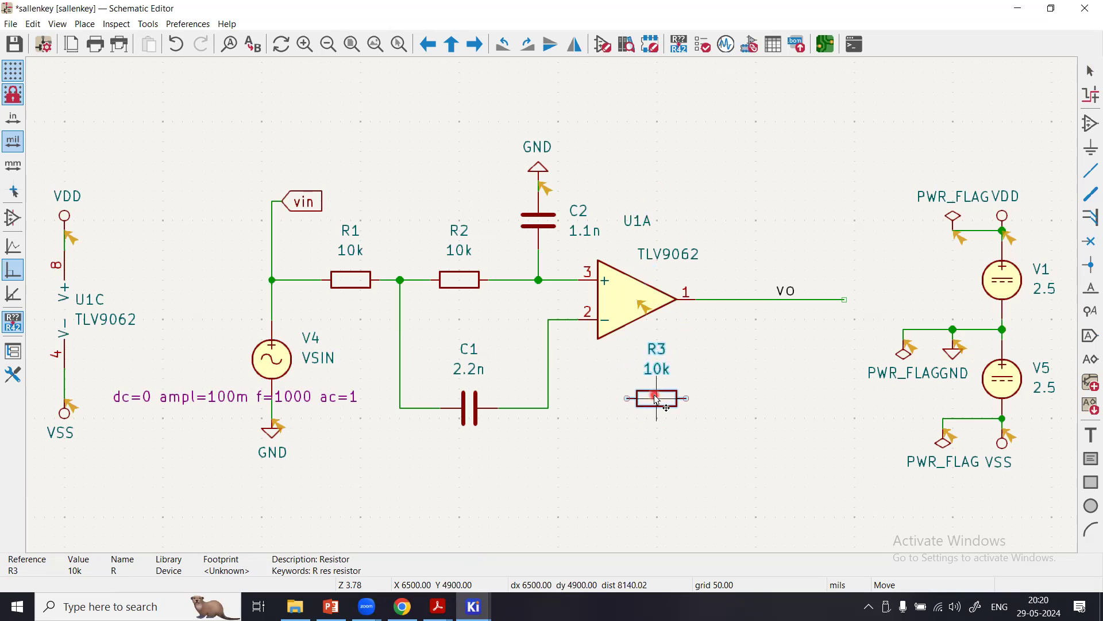
pyautogui.press('Escape')
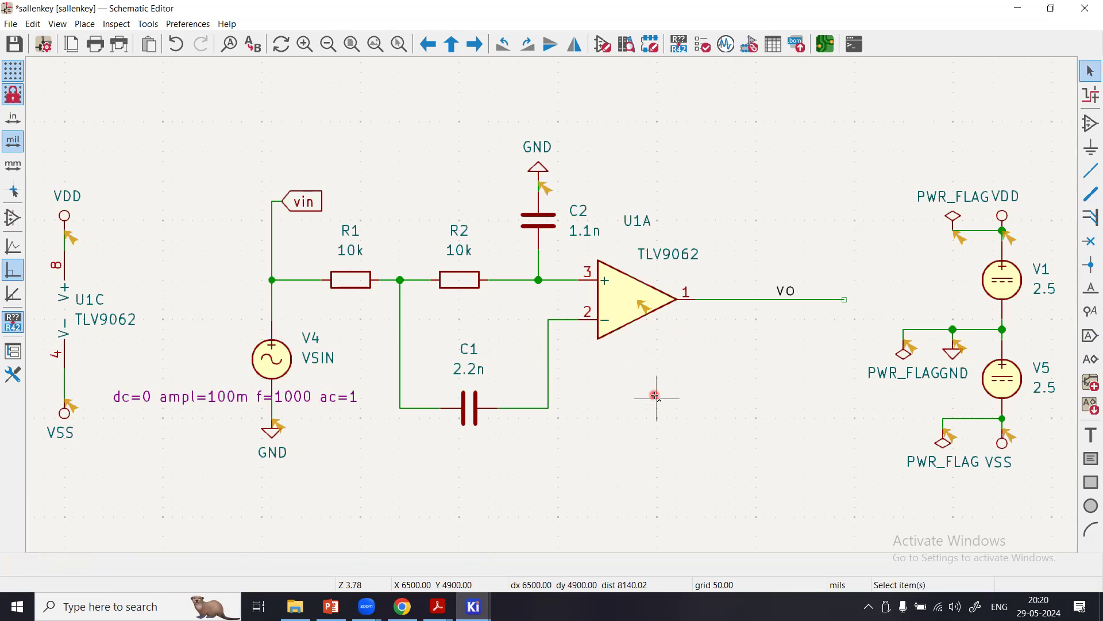
# Undo the deletion of the feedback wires between the U1A output and the C1 junction, and save the schematic.
pyautogui.hotkey('ctrl', 'z')
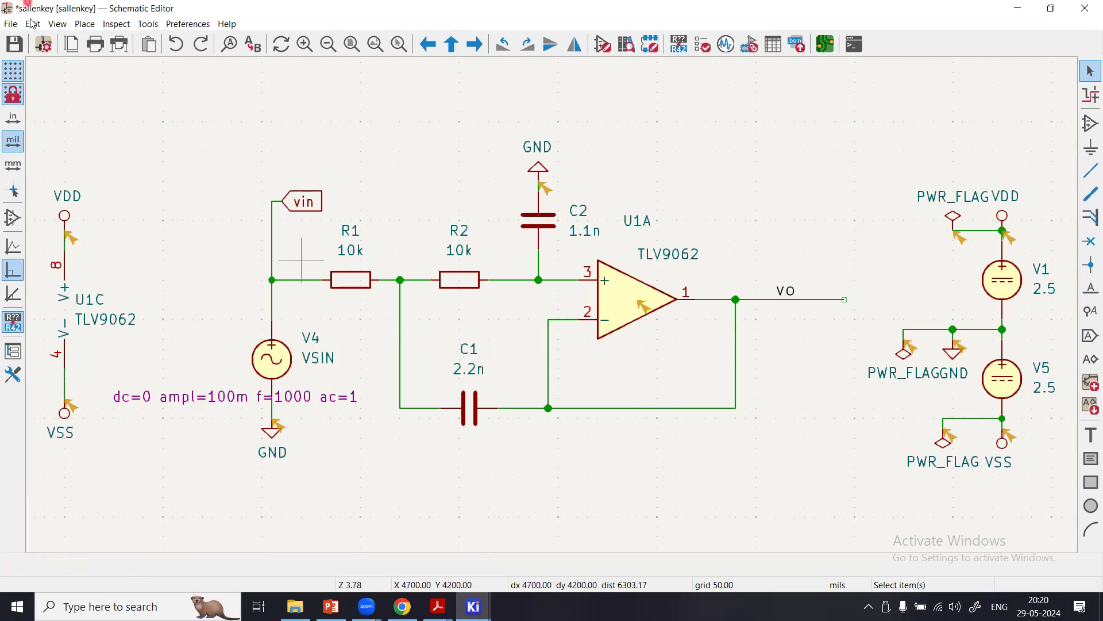
pyautogui.click(13, 44)
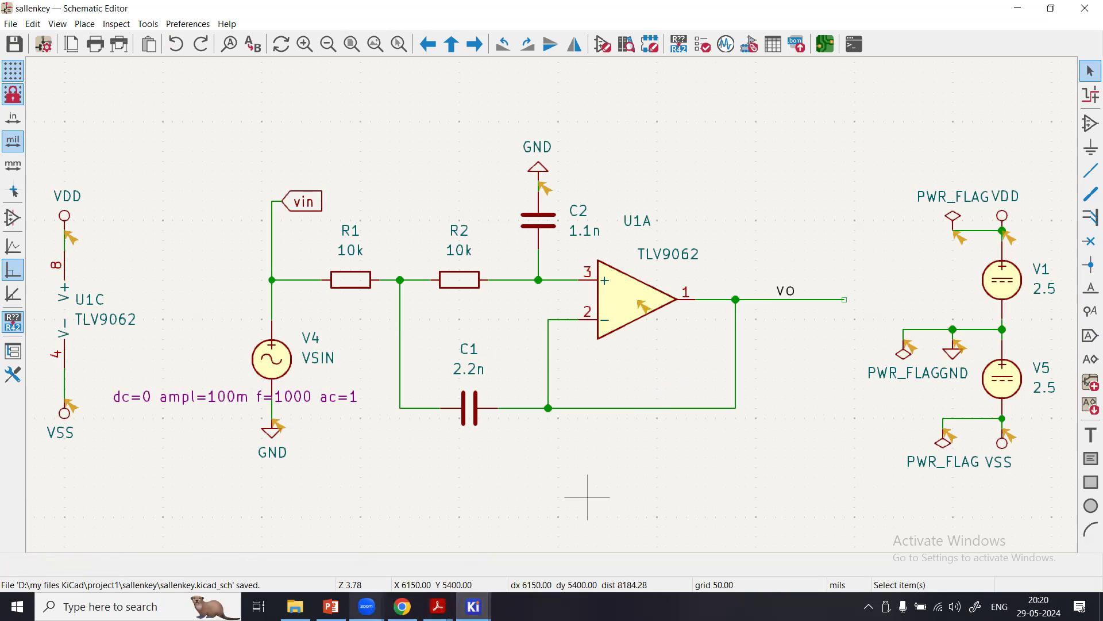
# Switch to the Spice Simulator and examine the Noise Analysis settings for a new simulation and the user-defined signals dialog.
pyautogui.click(473, 606)
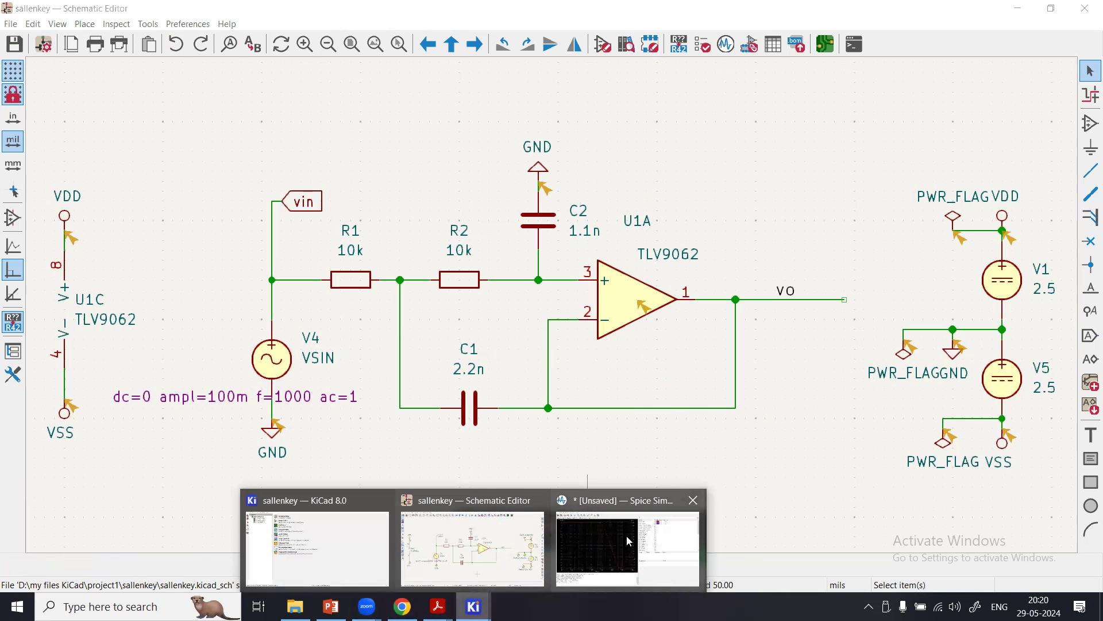
pyautogui.click(627, 536)
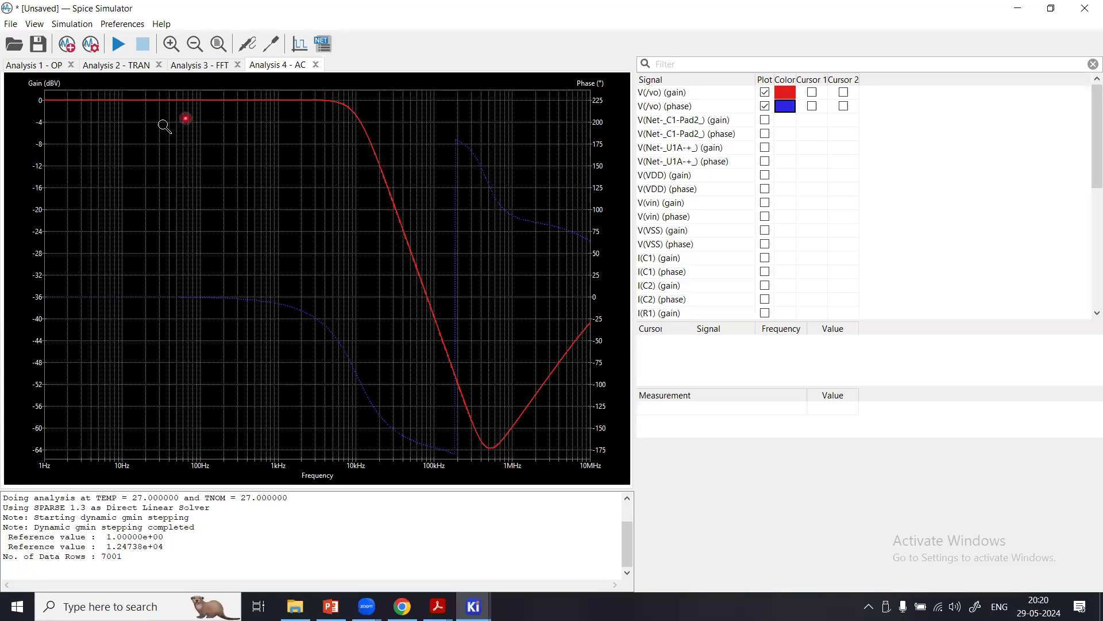
pyautogui.click(70, 51)
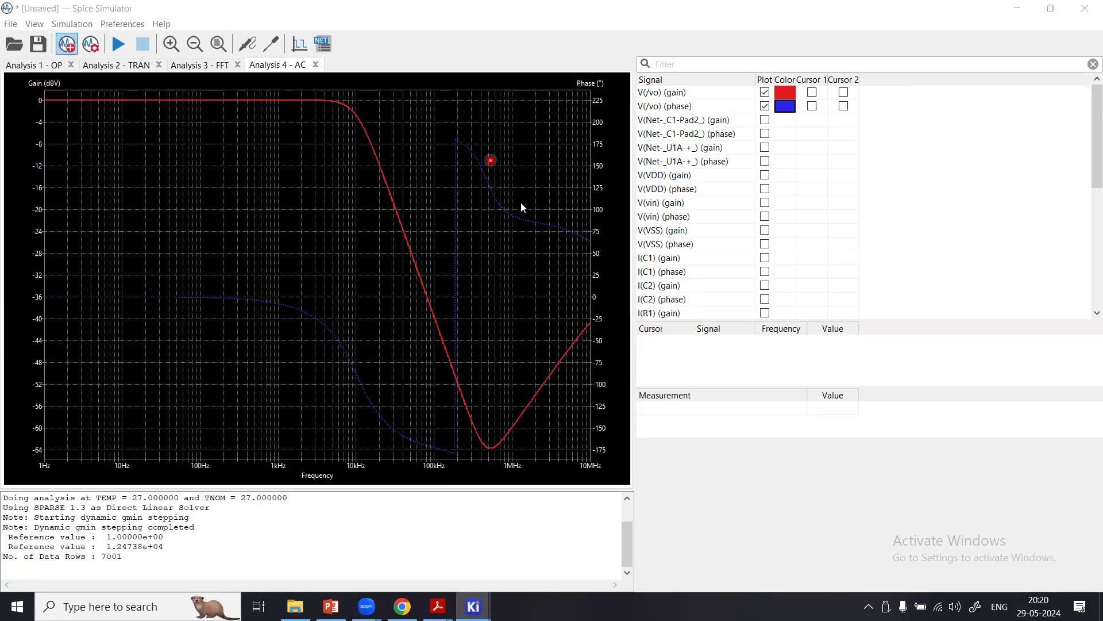
pyautogui.click(562, 168)
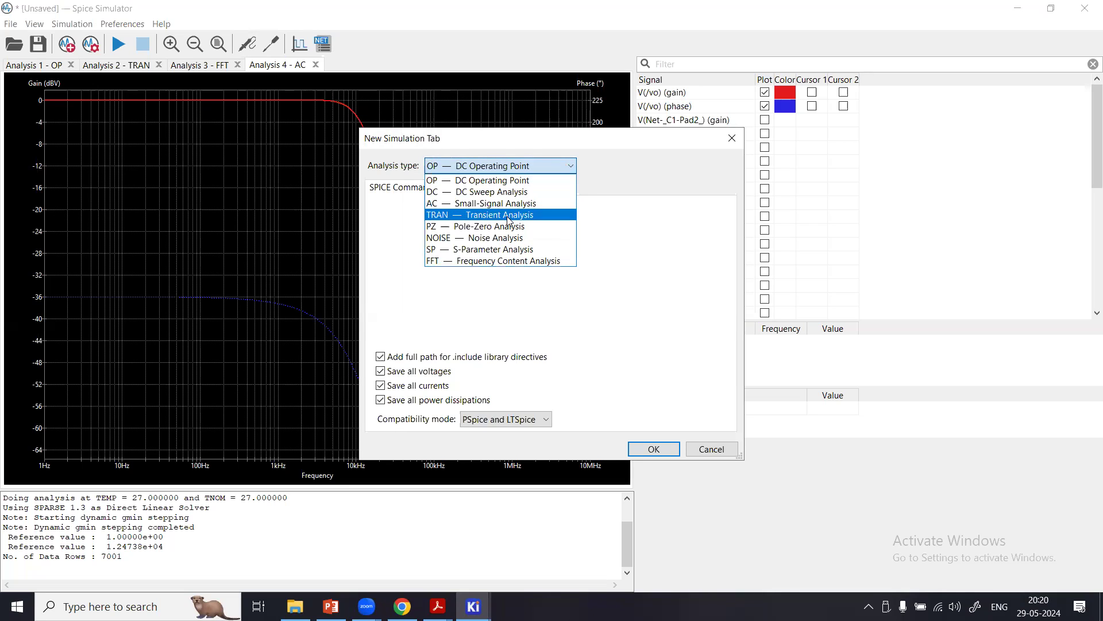
pyautogui.click(490, 264)
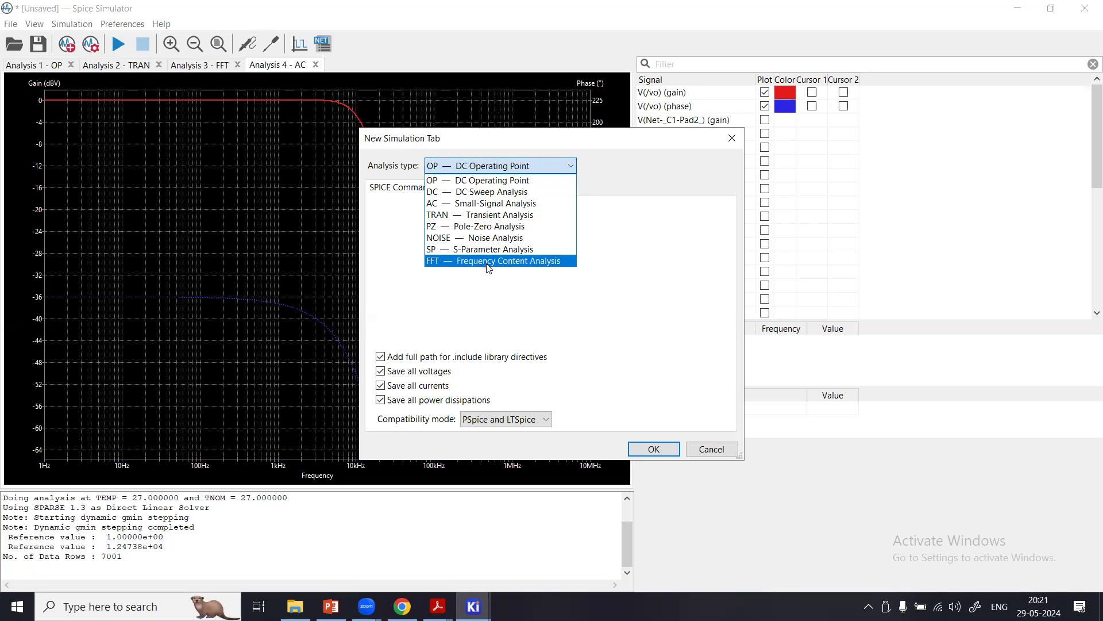
pyautogui.click(511, 239)
pyautogui.click(506, 206)
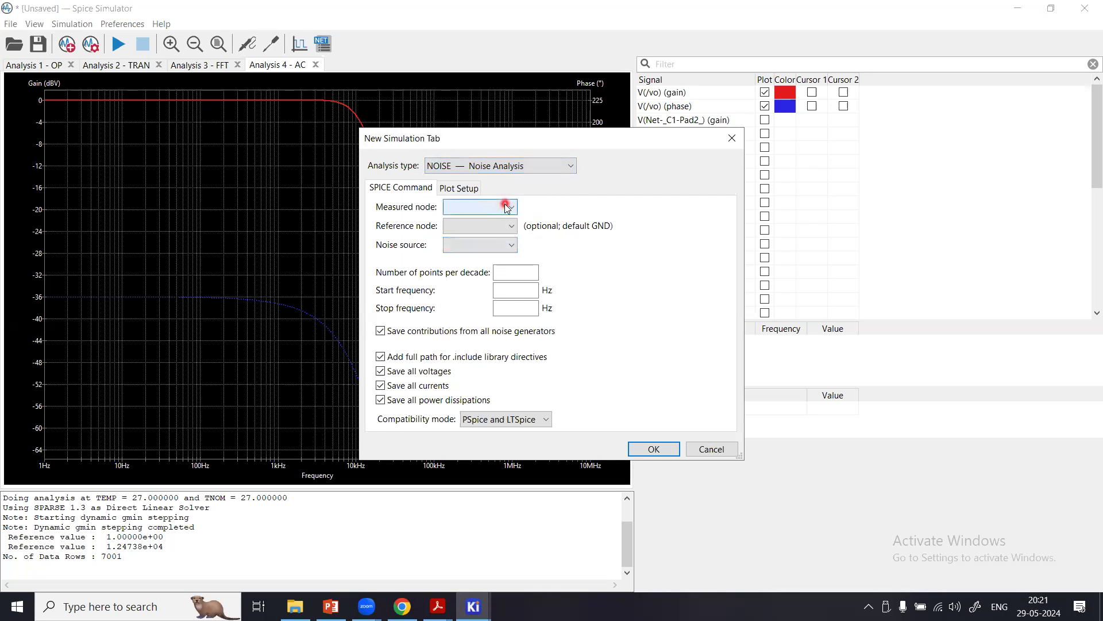
pyautogui.click(707, 451)
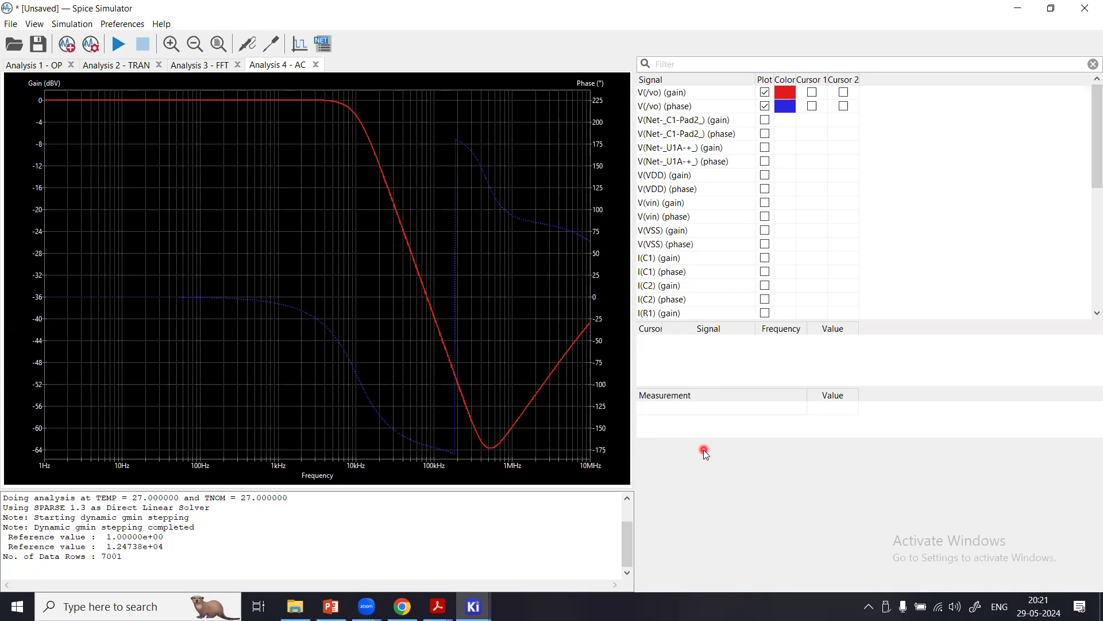
pyautogui.click(298, 46)
pyautogui.click(263, 199)
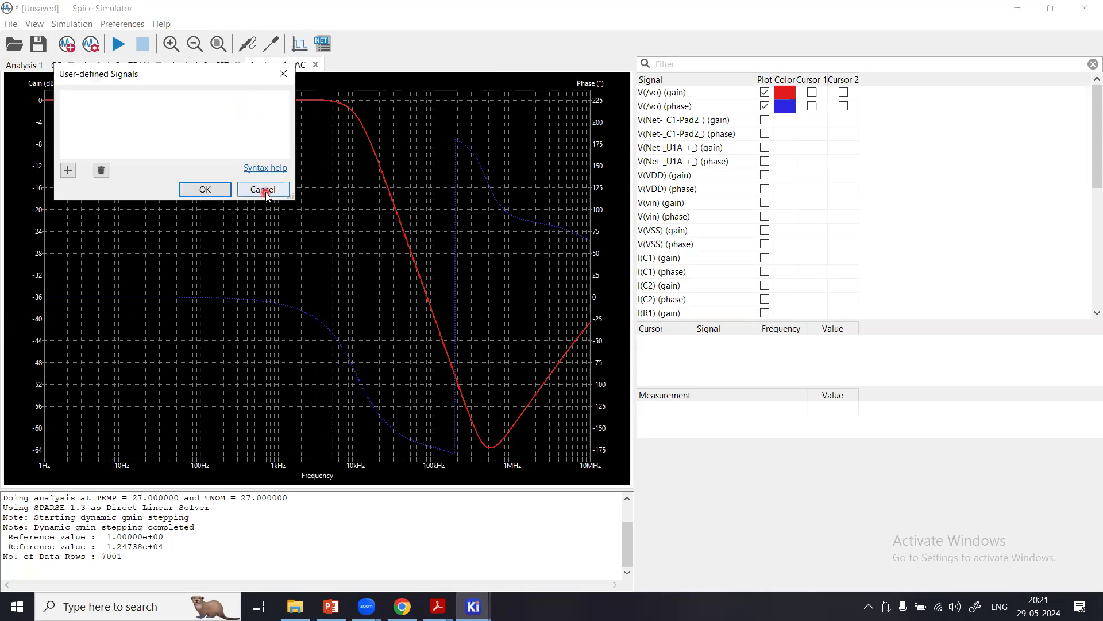
# Add the value of capacitor C2 from the schematic as a tuned value and return to the Spice Simulator.
pyautogui.click(272, 46)
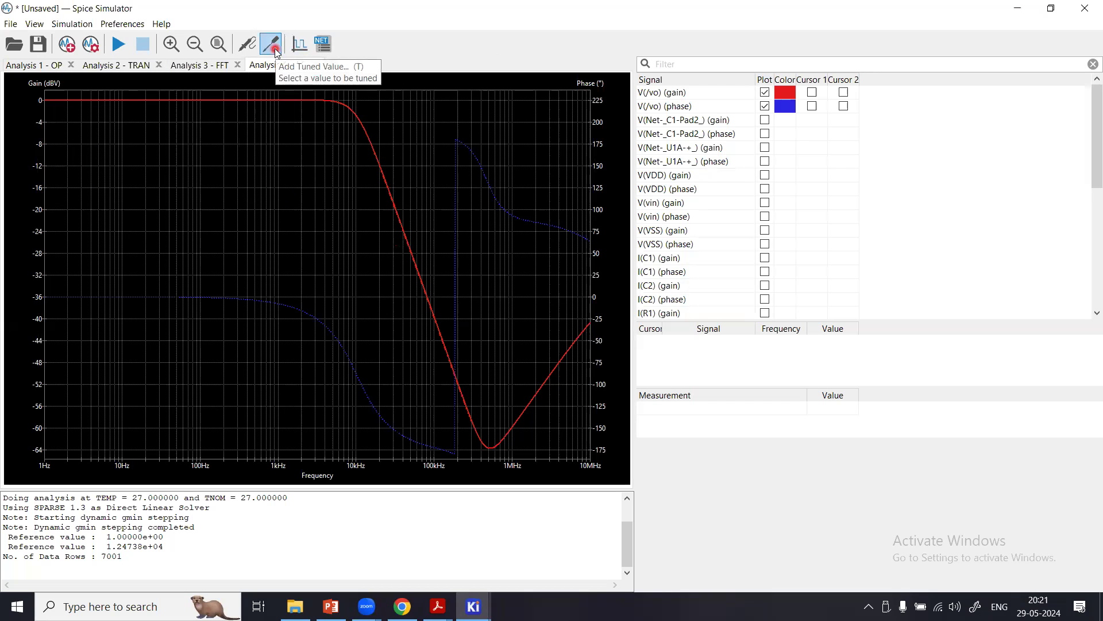
pyautogui.click(281, 51)
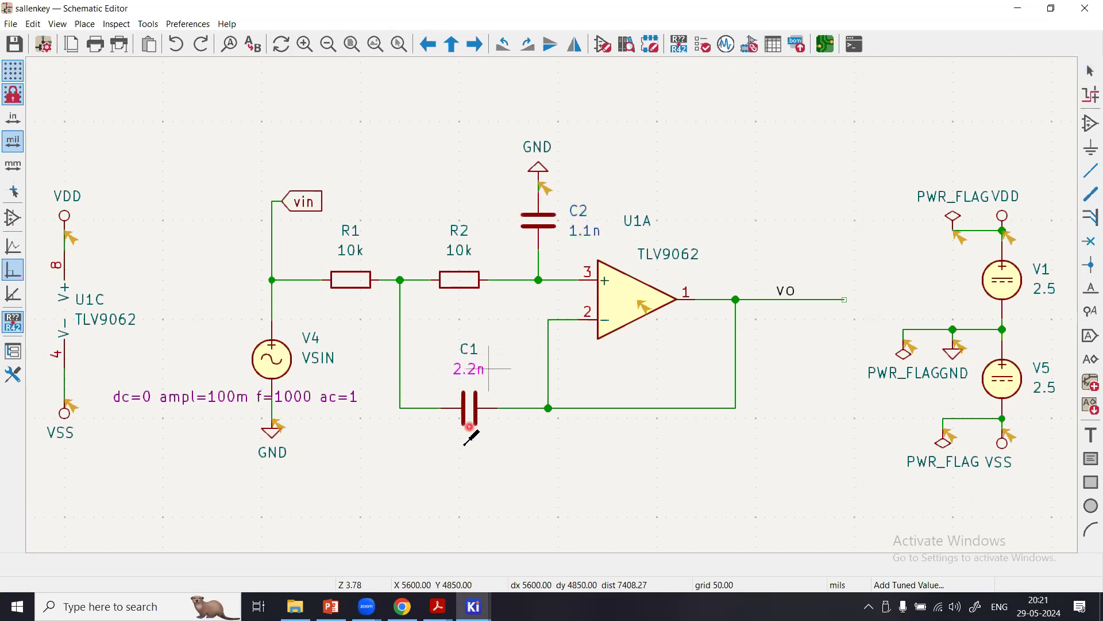
pyautogui.click(473, 607)
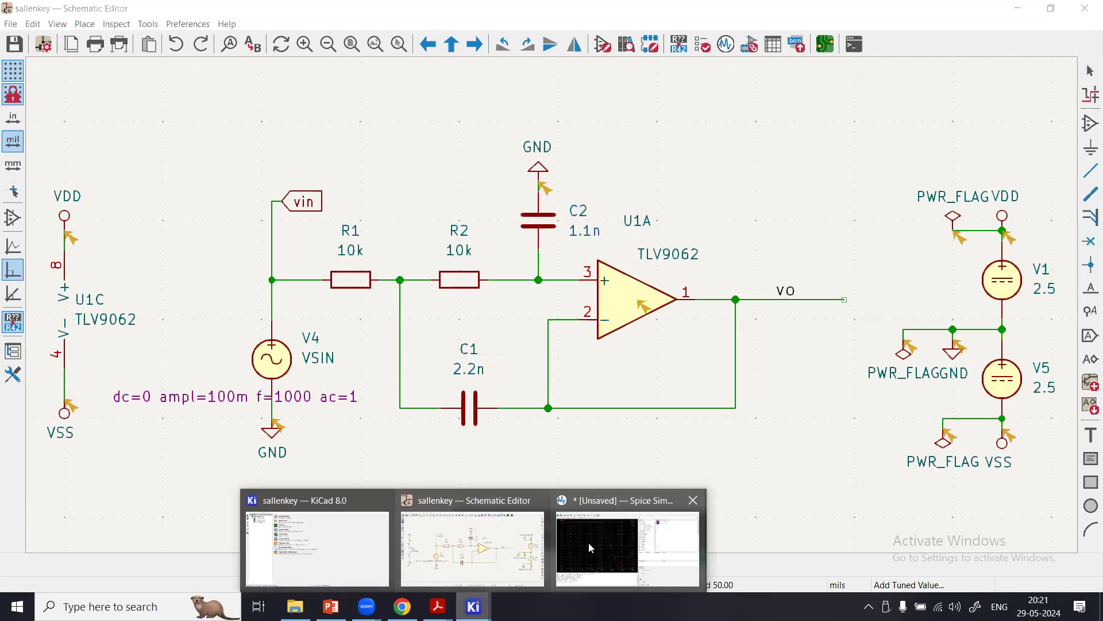
pyautogui.click(588, 542)
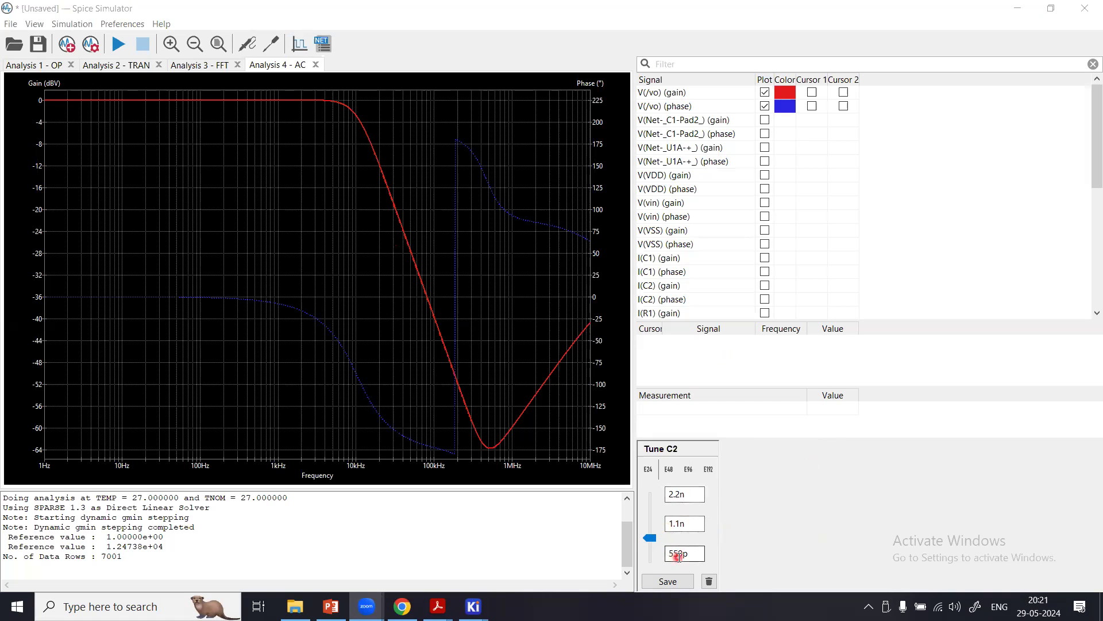
# Tune C2 down to its 550p minimum to update the AC gain and phase plot.
pyautogui.click(650, 539)
pyautogui.moveTo(653, 542)
pyautogui.mouseDown()
pyautogui.moveTo(658, 493)
pyautogui.moveTo(652, 557)
pyautogui.mouseUp()
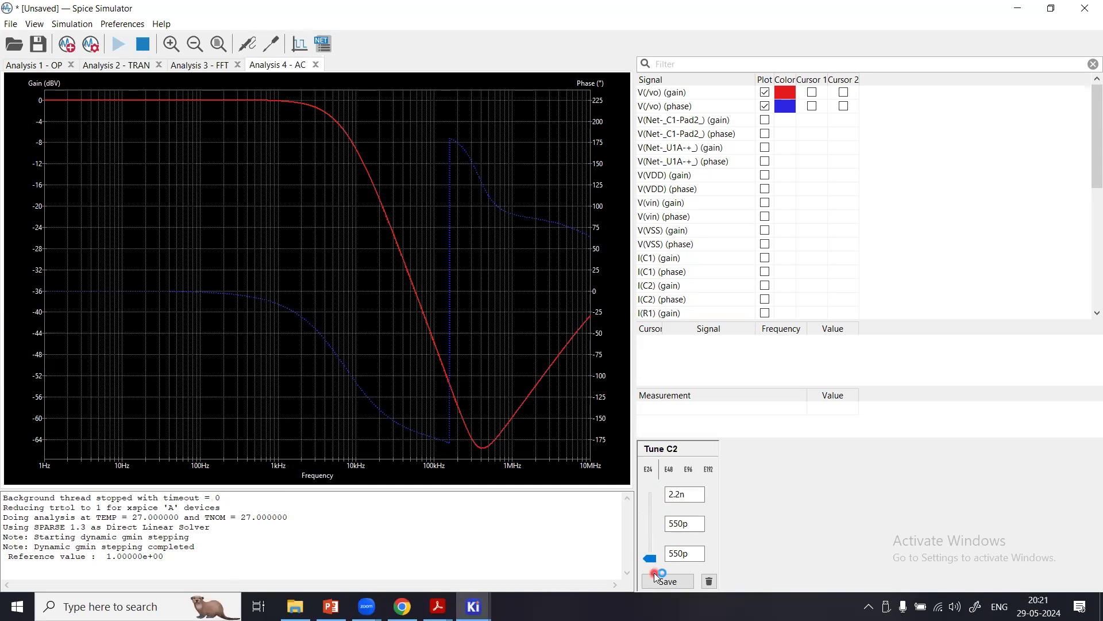
pyautogui.click(656, 577)
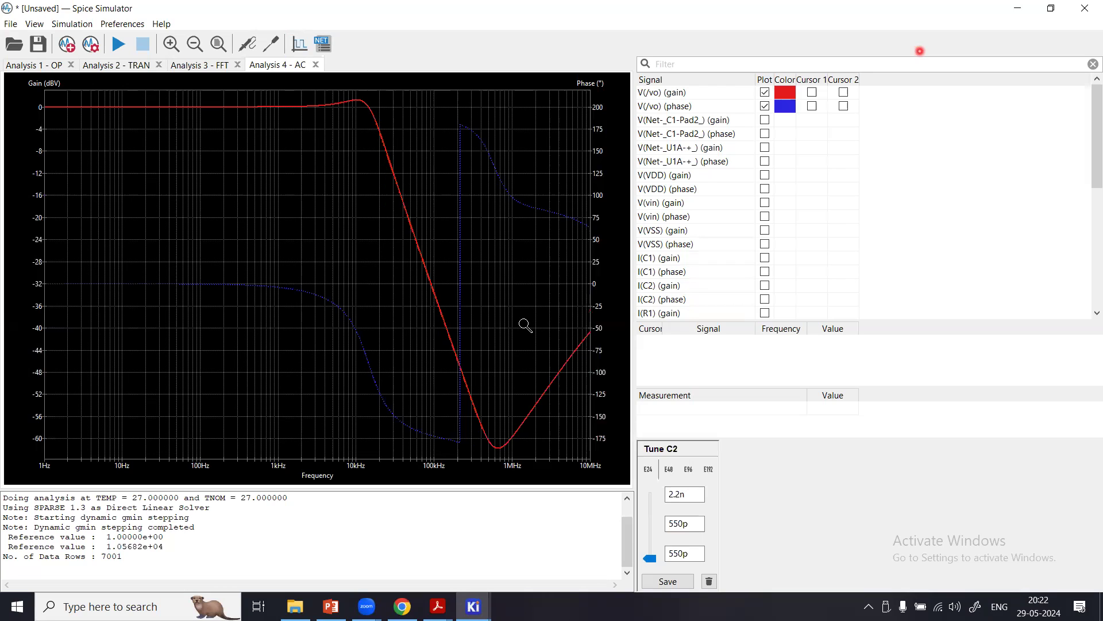
pyautogui.click(920, 51)
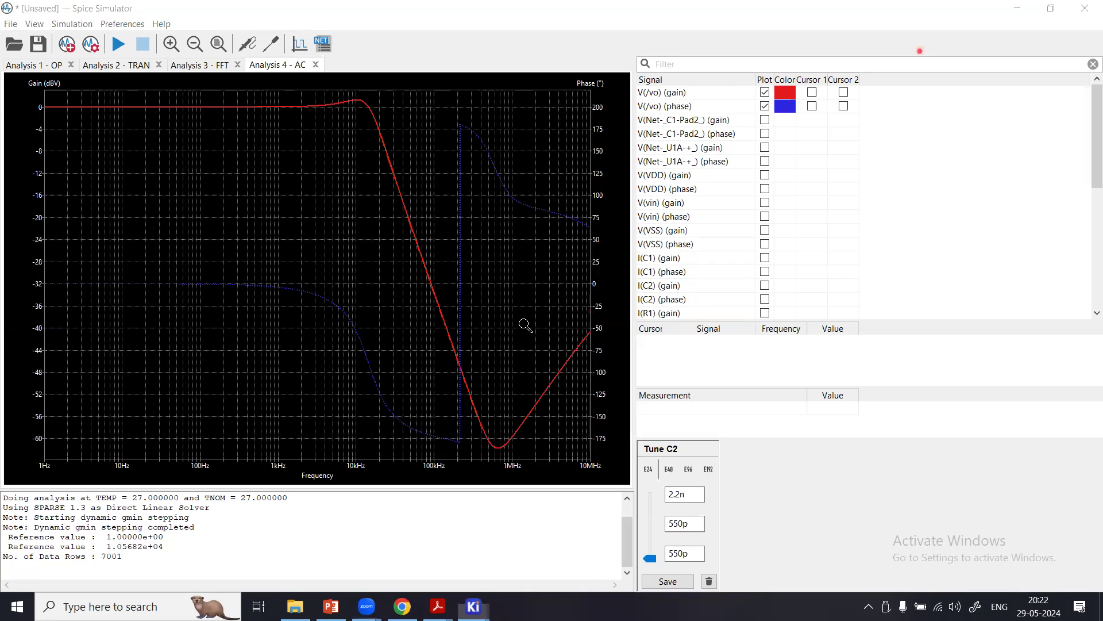